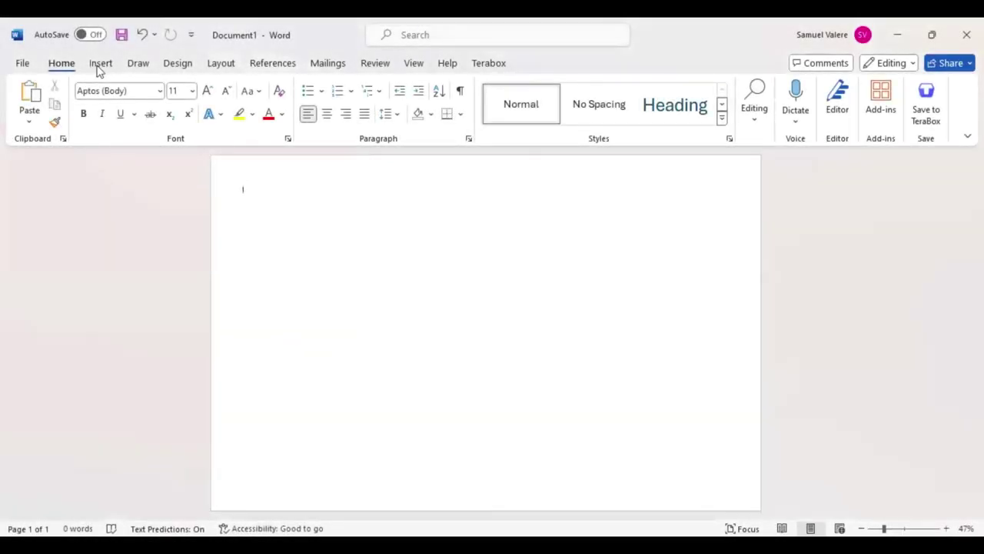
Draw a rectangle and stretch it over the entire page.
{"action": "left_click", "coordinate": [100, 65]}
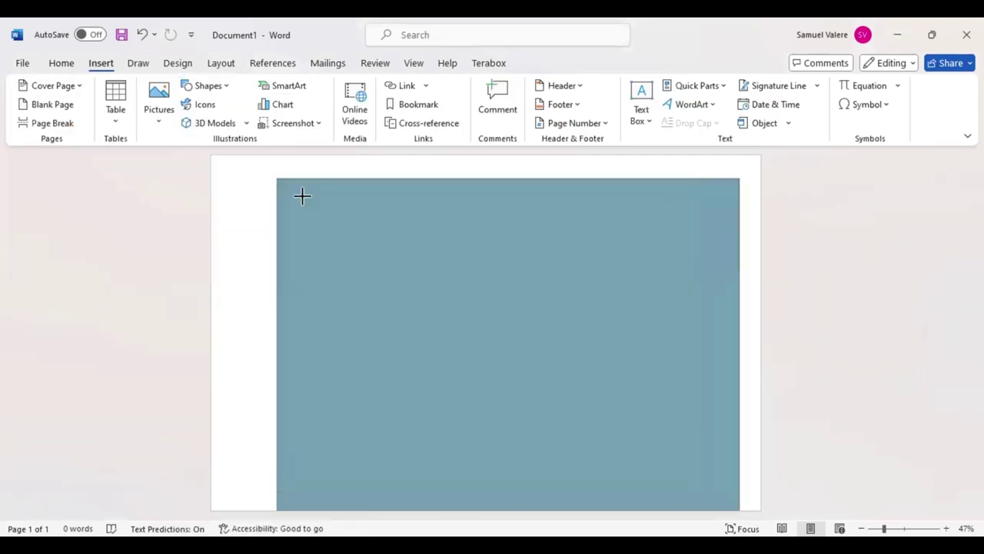
{"action": "left_click_drag", "start_coordinate": [302, 195], "coordinate": [278, 180]}
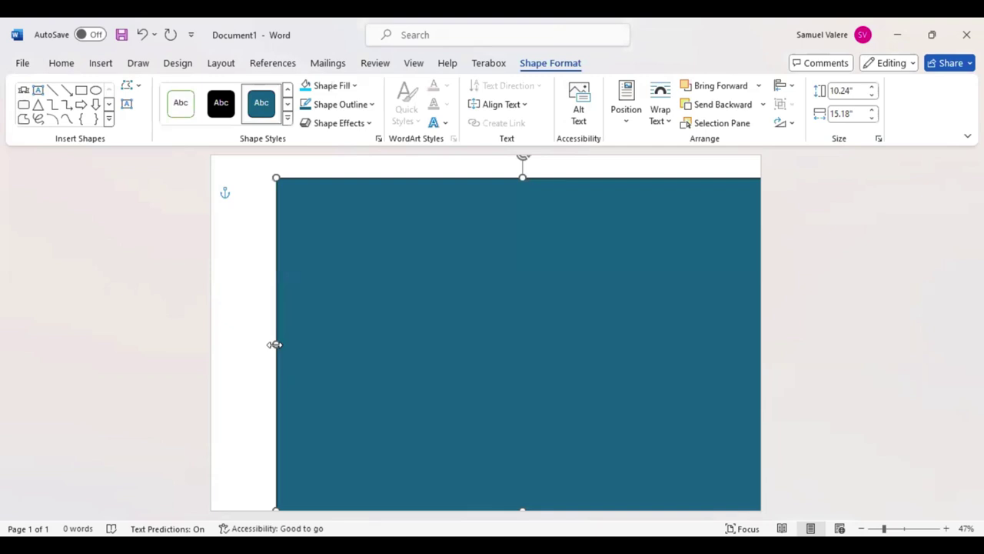
{"action": "left_click_drag", "start_coordinate": [275, 345], "coordinate": [156, 347]}
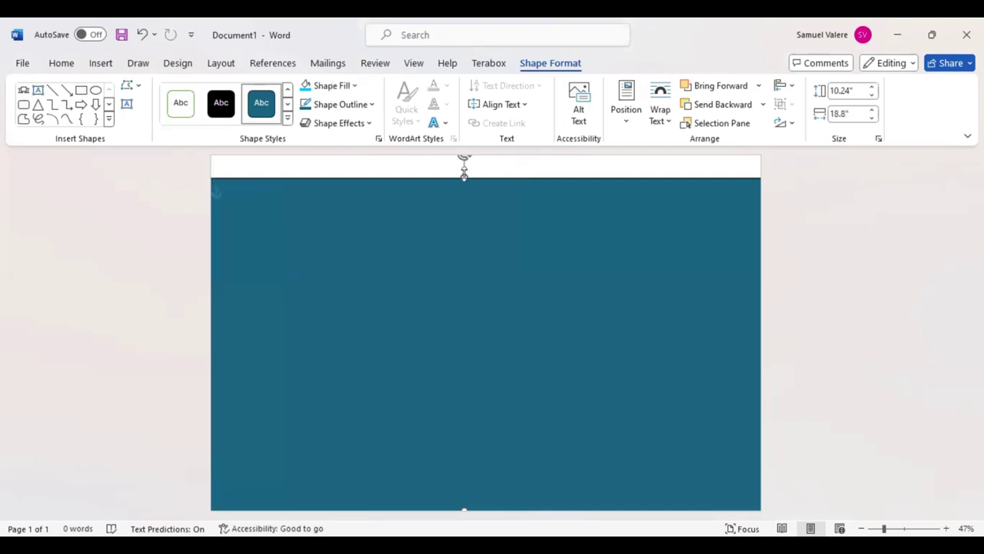
{"action": "left_click_drag", "start_coordinate": [464, 174], "coordinate": [463, 129]}
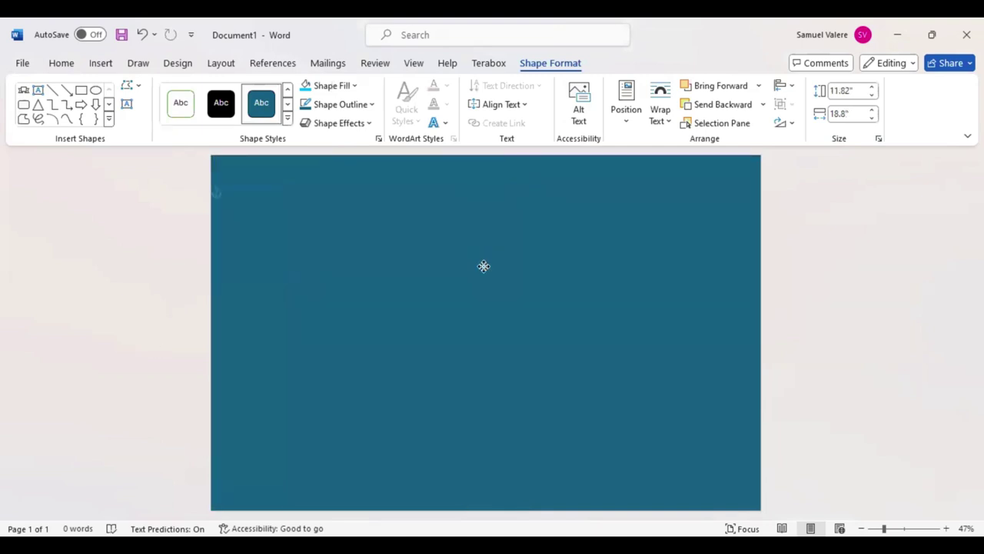
Remove the rectangle's outline and fill it with bright cyan.
{"action": "left_click", "coordinate": [373, 106]}
{"action": "left_click", "coordinate": [314, 338]}
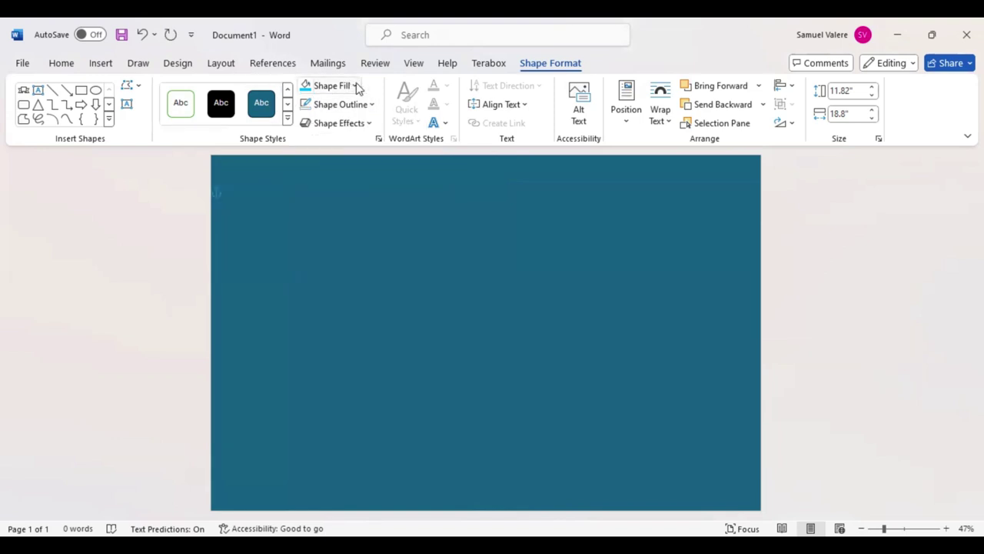
{"action": "left_click", "coordinate": [356, 85]}
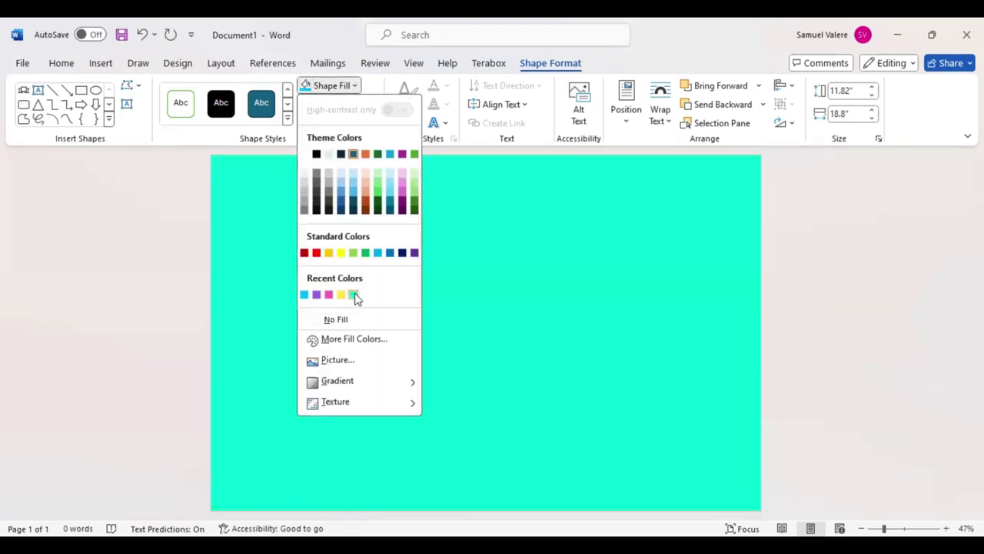
{"action": "left_click", "coordinate": [353, 295]}
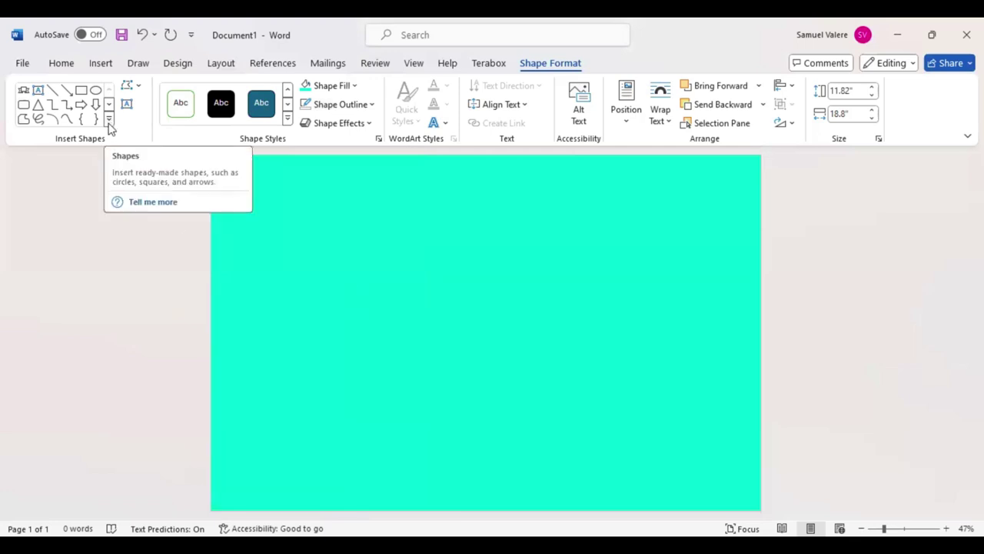
Draw a right triangle at the bottom-left, flush to the edge and reaching the page centre.
{"action": "left_click", "coordinate": [110, 121]}
{"action": "left_click", "coordinate": [64, 254]}
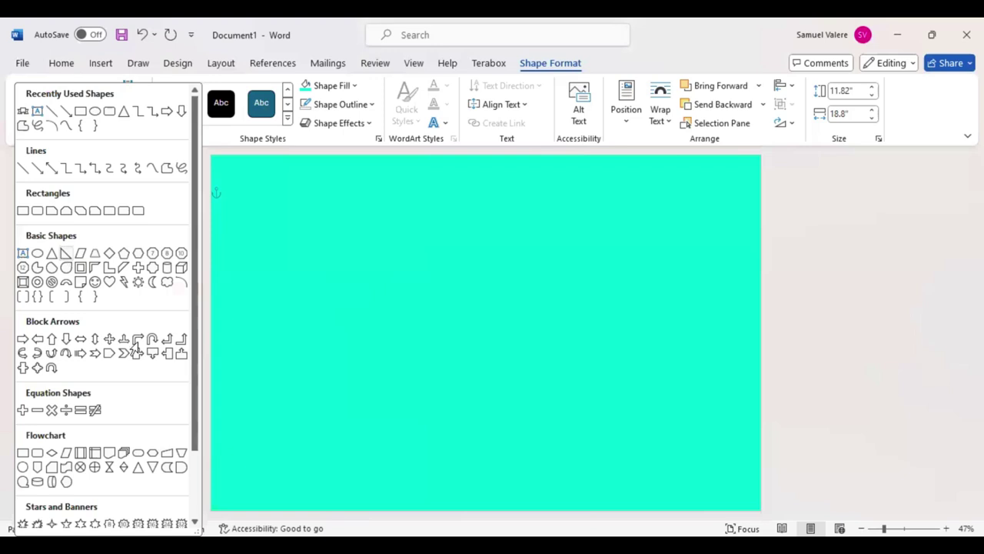
{"action": "mouse_move", "coordinate": [243, 408]}
{"action": "left_mouse_down"}
{"action": "mouse_move", "coordinate": [467, 504]}
{"action": "mouse_move", "coordinate": [505, 509]}
{"action": "left_mouse_up"}
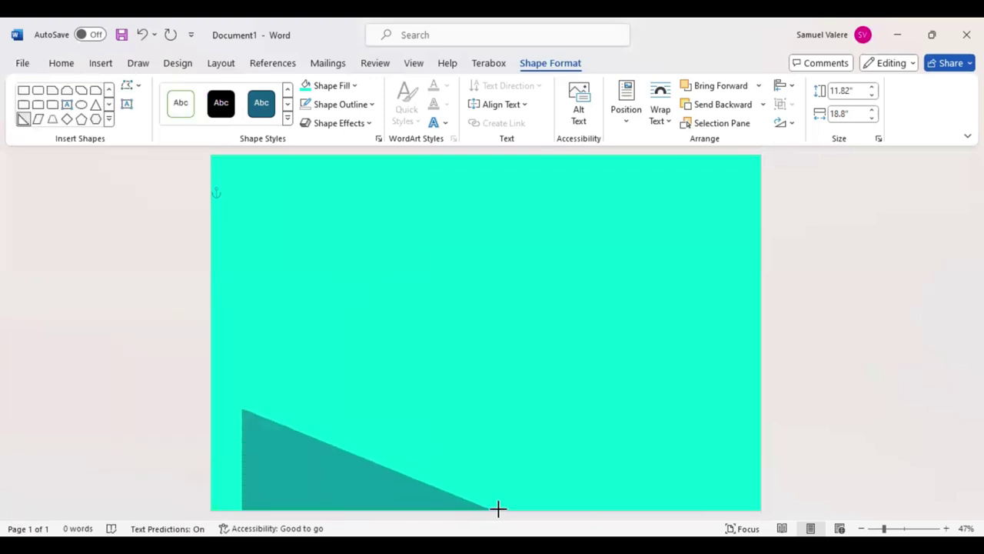
{"action": "left_click_drag", "start_coordinate": [310, 476], "coordinate": [278, 476]}
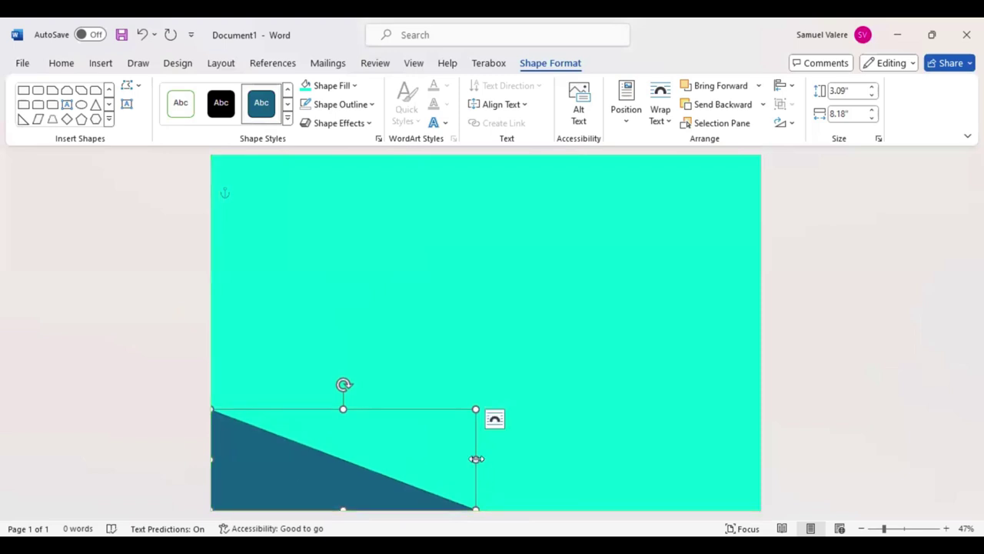
{"action": "left_click_drag", "start_coordinate": [478, 458], "coordinate": [484, 459]}
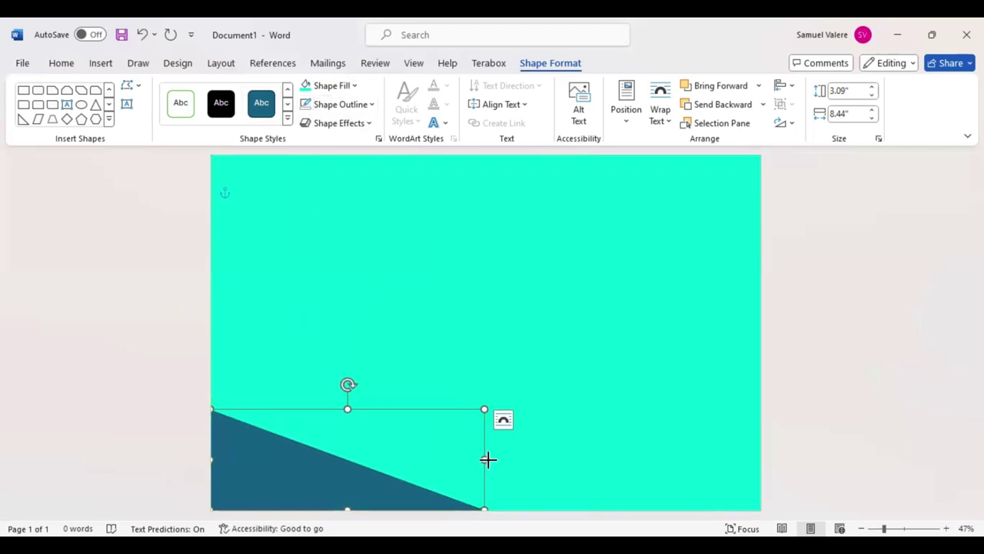
{"action": "left_click_drag", "start_coordinate": [488, 459], "coordinate": [490, 459]}
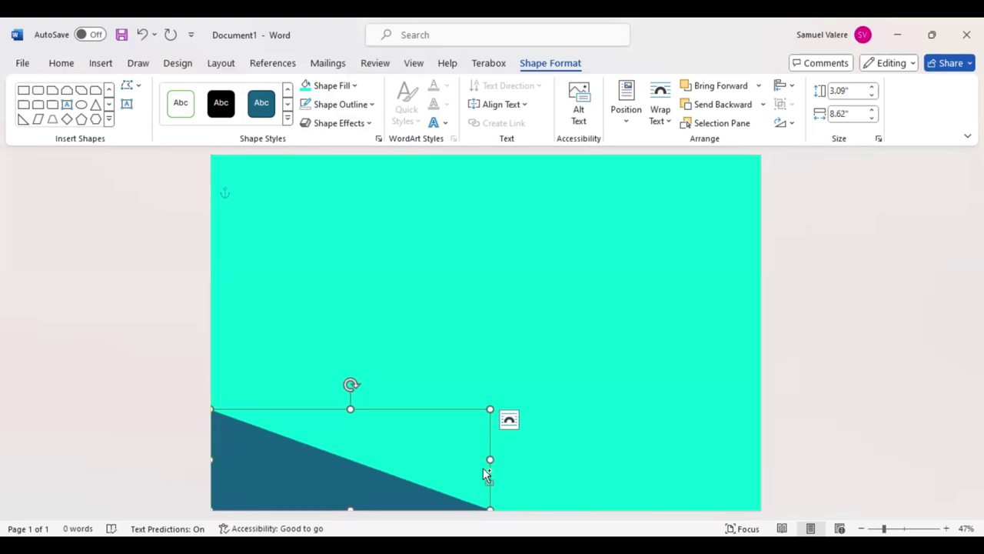
Copy the triangle to the right half and flip it horizontally.
{"action": "left_click_drag", "start_coordinate": [322, 469], "coordinate": [586, 476]}
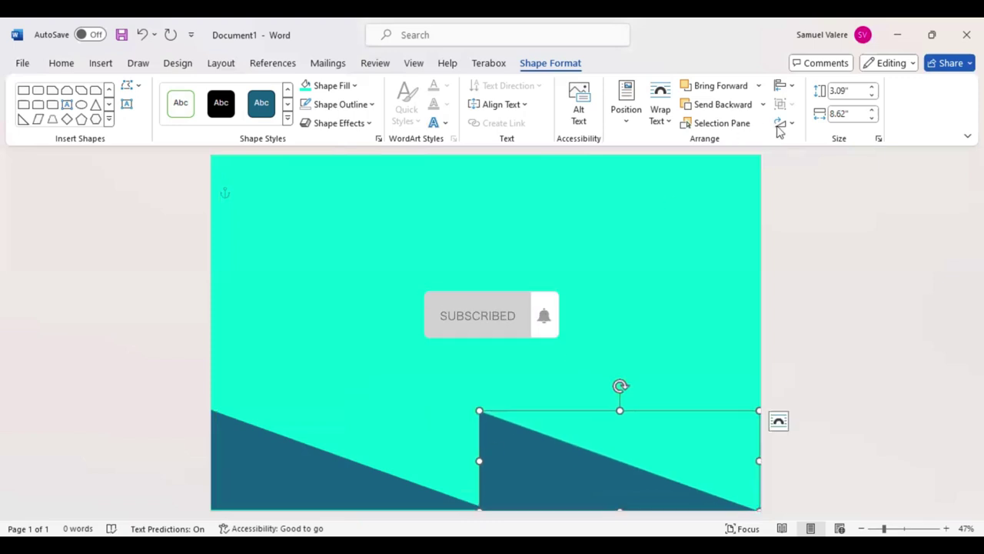
{"action": "left_click", "coordinate": [785, 123]}
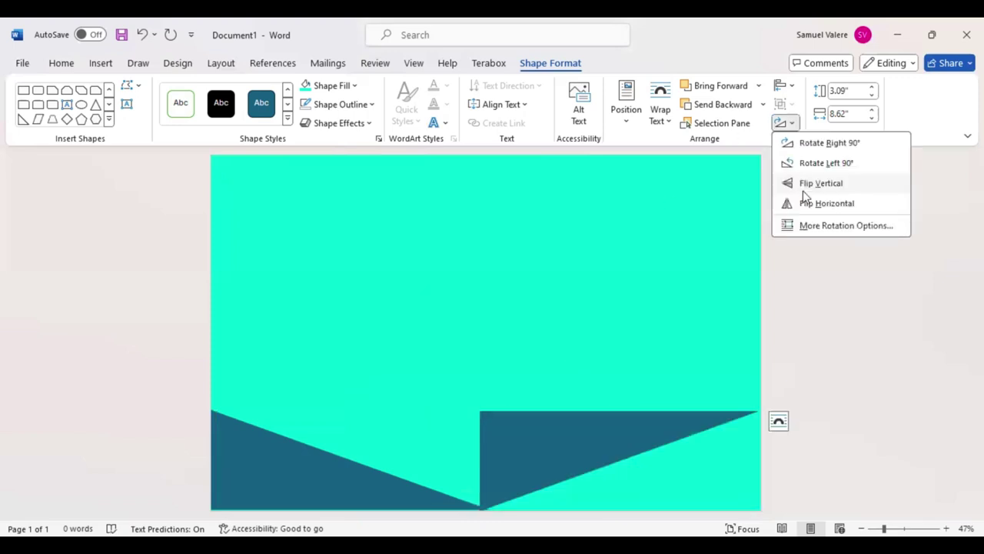
{"action": "left_click", "coordinate": [807, 204]}
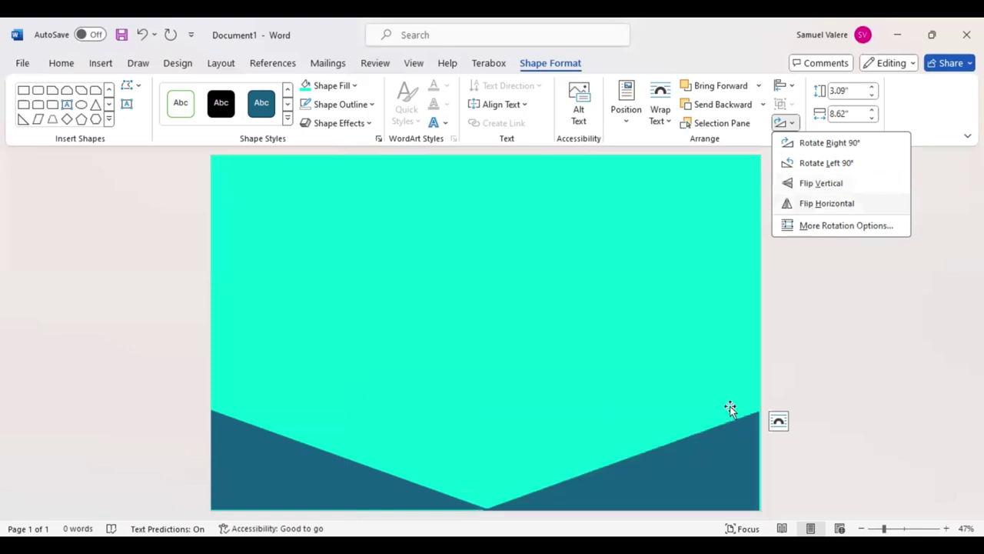
{"action": "left_click_drag", "start_coordinate": [734, 462], "coordinate": [737, 462]}
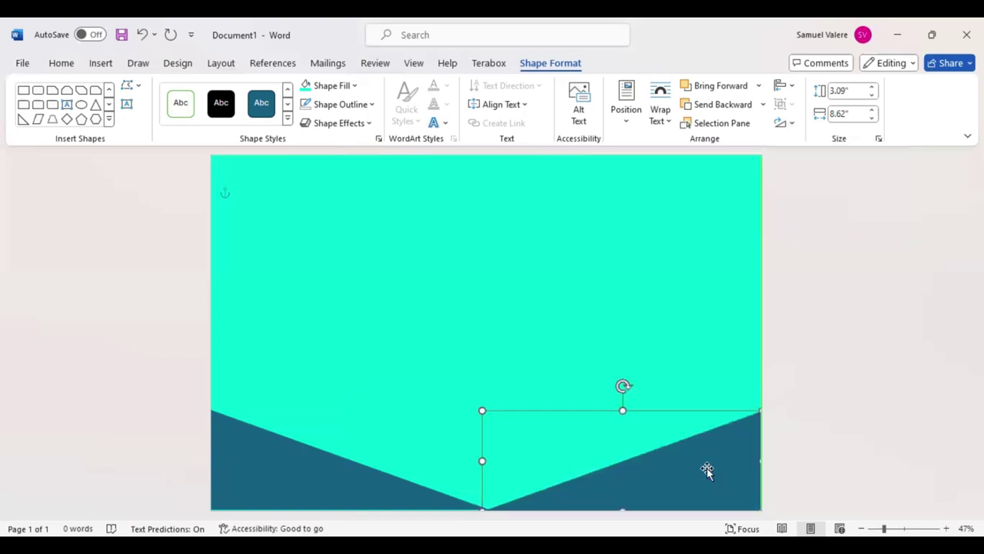
Adjust both triangles so they meet exactly at the centre, then select both.
{"action": "left_click", "coordinate": [362, 483]}
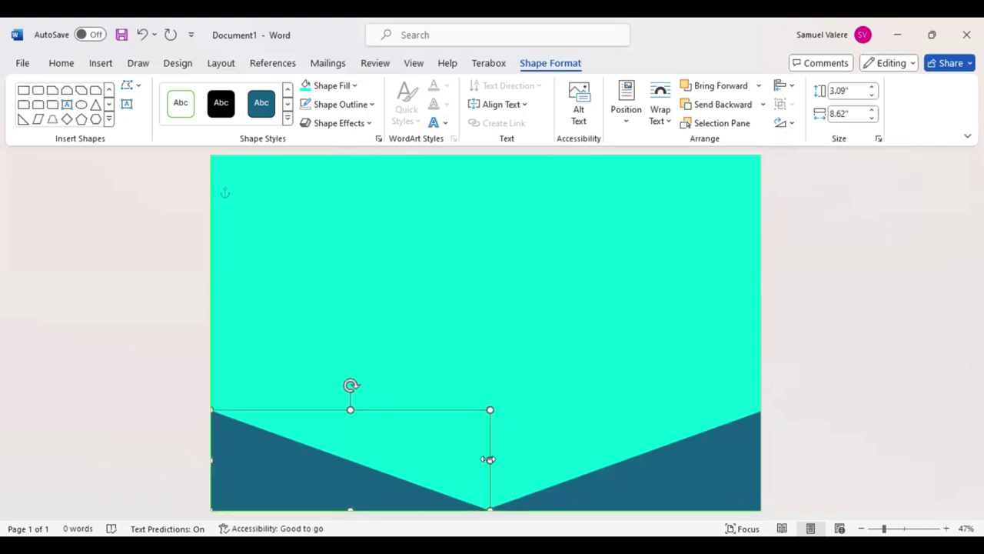
{"action": "left_click_drag", "start_coordinate": [489, 460], "coordinate": [481, 460]}
{"action": "left_click", "coordinate": [498, 494]}
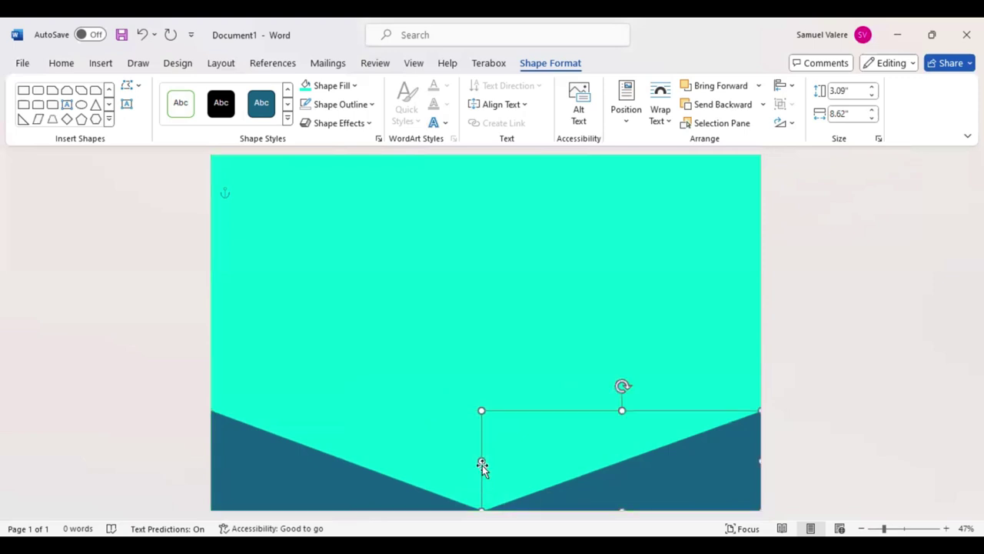
{"action": "left_click_drag", "start_coordinate": [481, 460], "coordinate": [488, 461]}
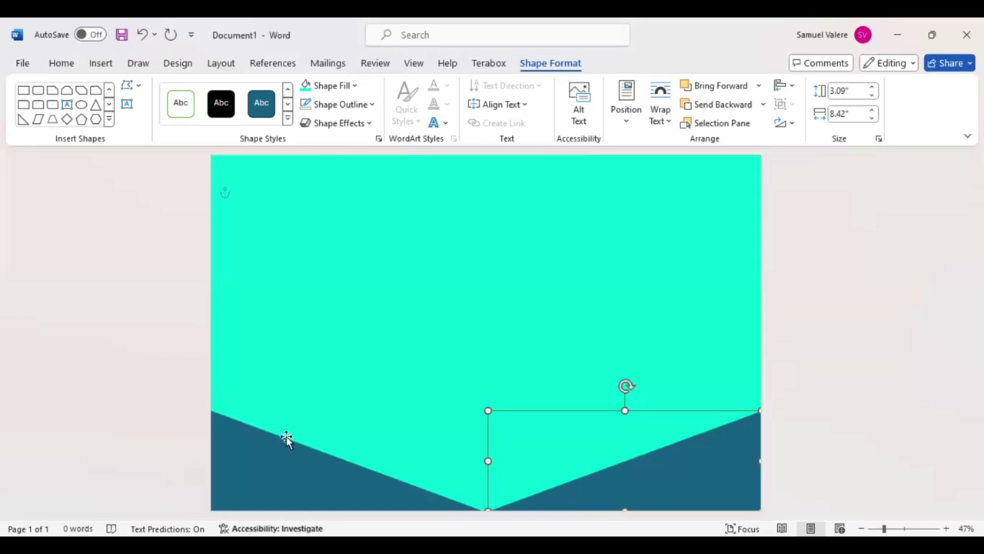
{"action": "left_click", "coordinate": [465, 501]}
{"action": "left_click", "coordinate": [654, 489], "text": "shift"}
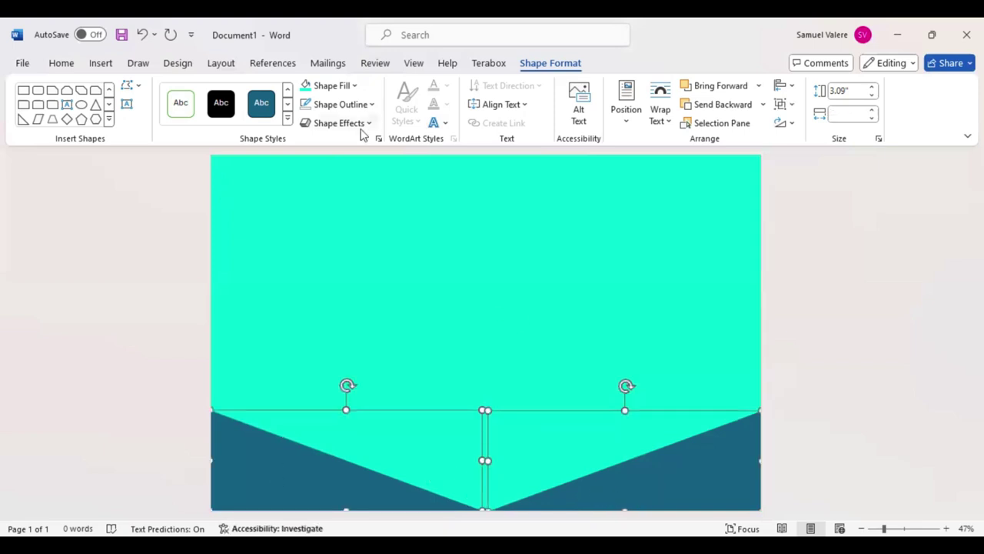
Fill both triangles purple and duplicate the left triangle aligned to the page edge.
{"action": "left_click", "coordinate": [358, 87]}
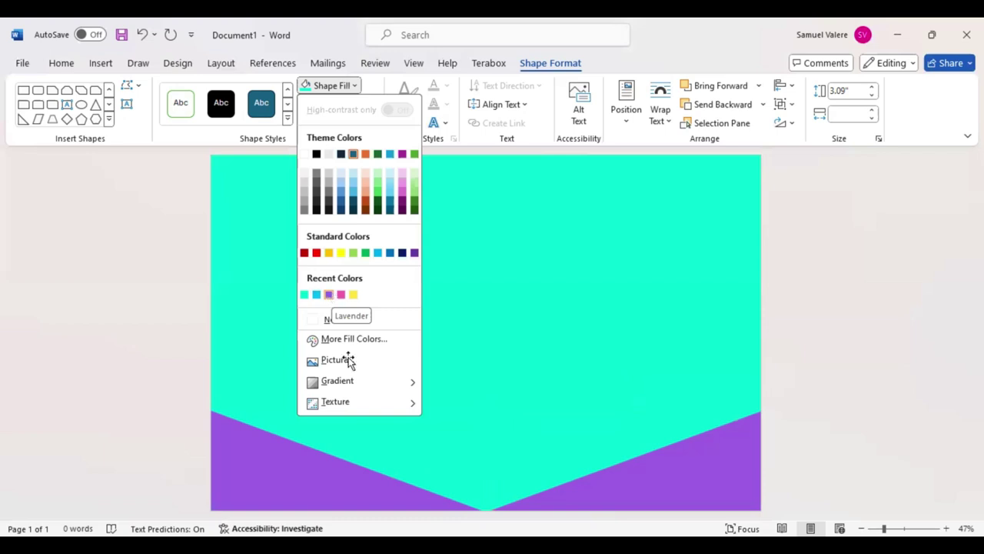
{"action": "left_click", "coordinate": [351, 408]}
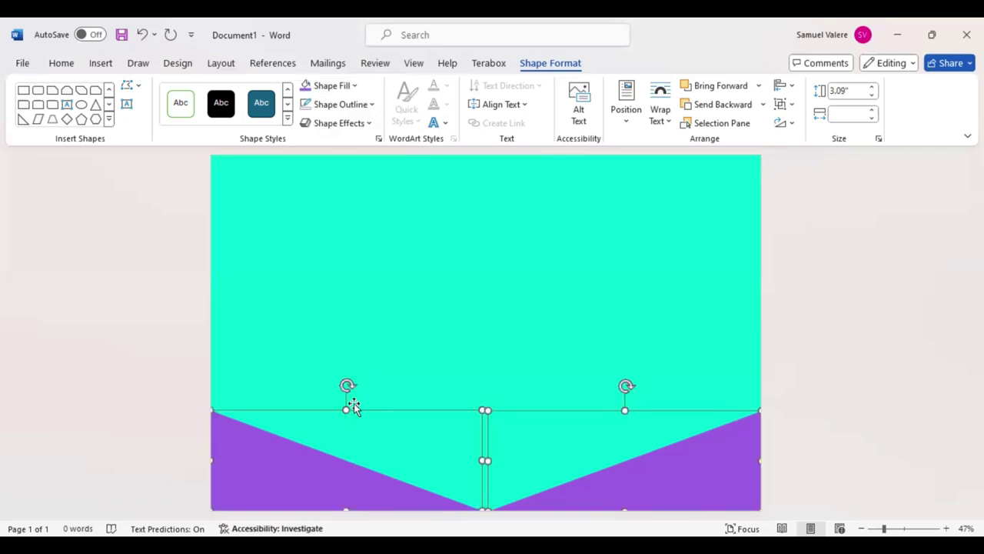
{"action": "left_click", "coordinate": [352, 406]}
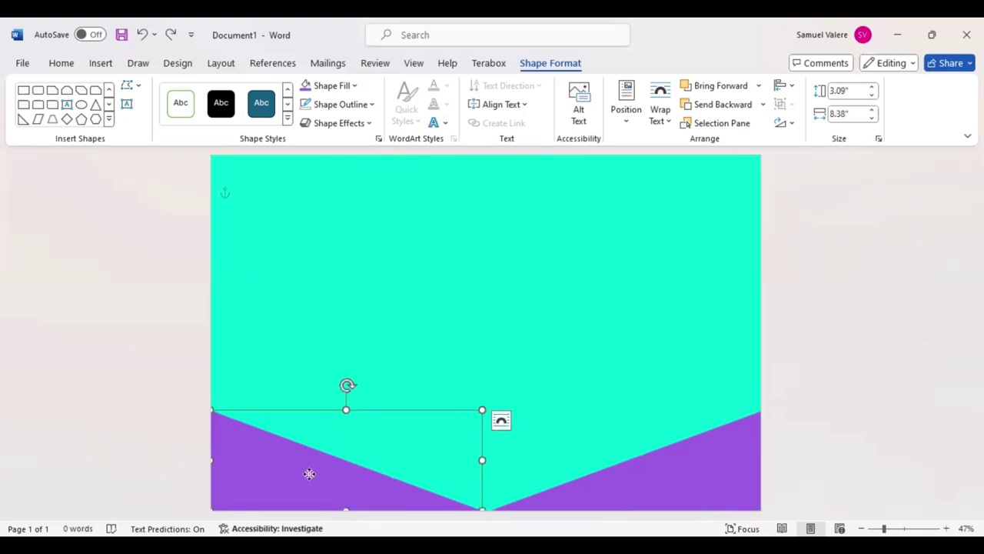
{"action": "left_click_drag", "start_coordinate": [304, 472], "coordinate": [306, 437]}
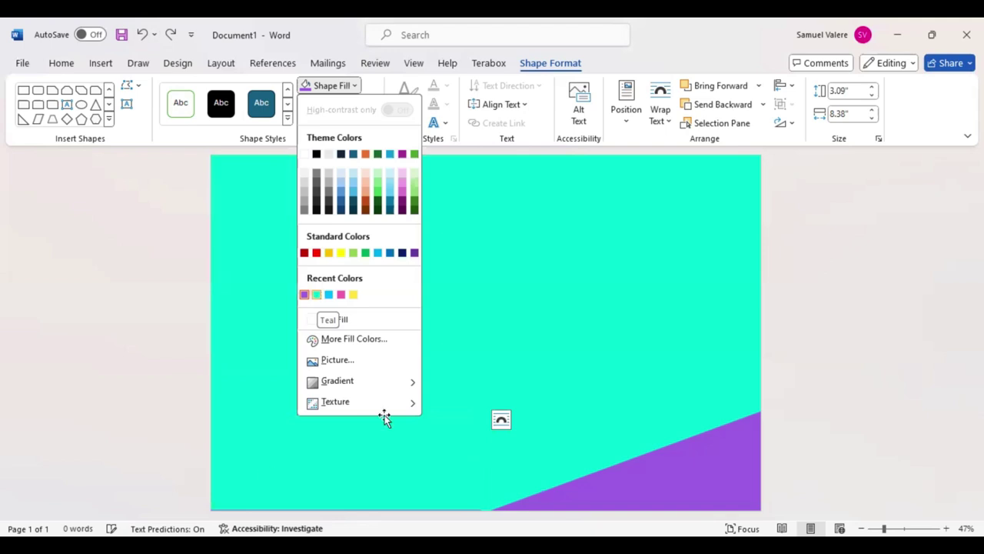
Fill the copy cyan and lower its top to leave purple stripes, mirrored on the right.
{"action": "left_click", "coordinate": [422, 420]}
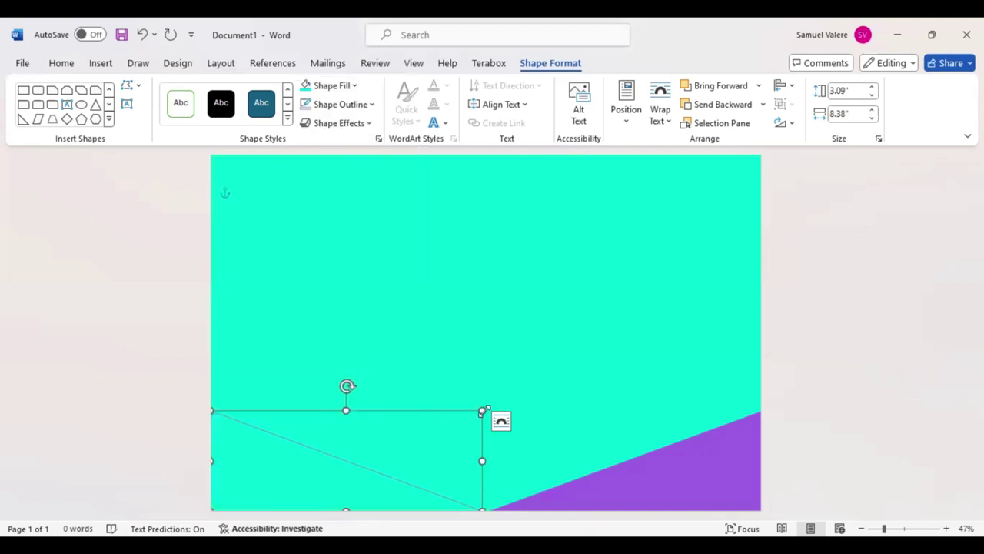
{"action": "left_click_drag", "start_coordinate": [482, 410], "coordinate": [485, 426]}
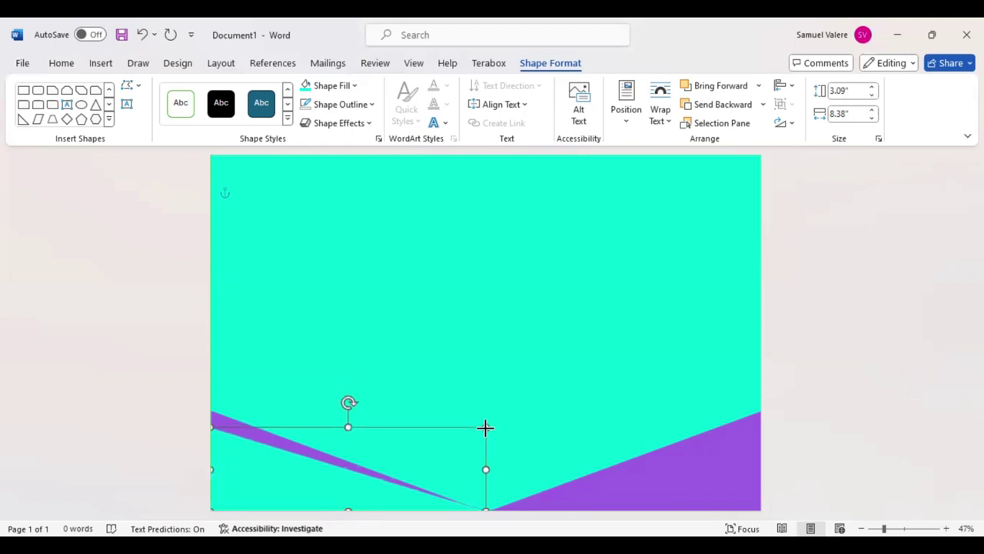
{"action": "left_click_drag", "start_coordinate": [485, 426], "coordinate": [487, 444]}
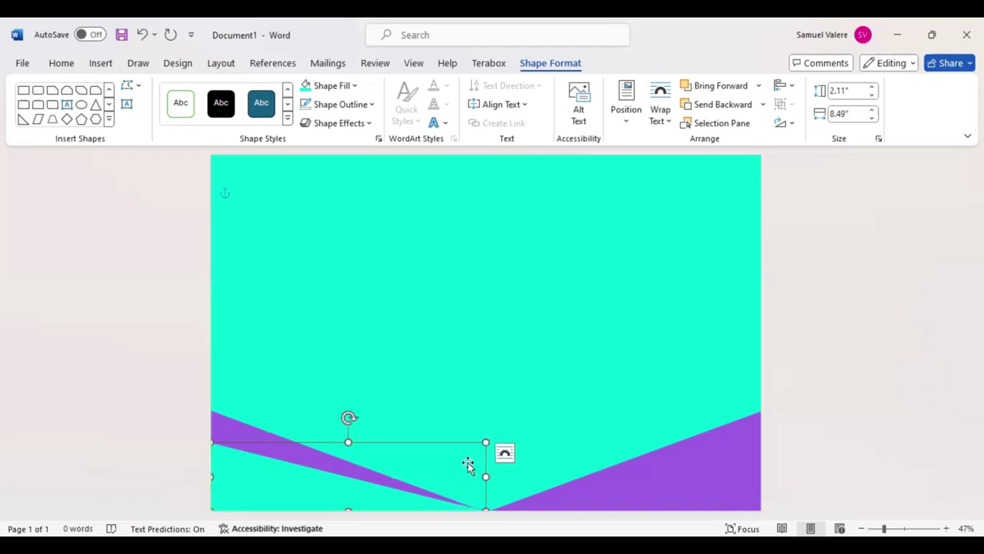
{"action": "left_click_drag", "start_coordinate": [404, 487], "coordinate": [538, 479]}
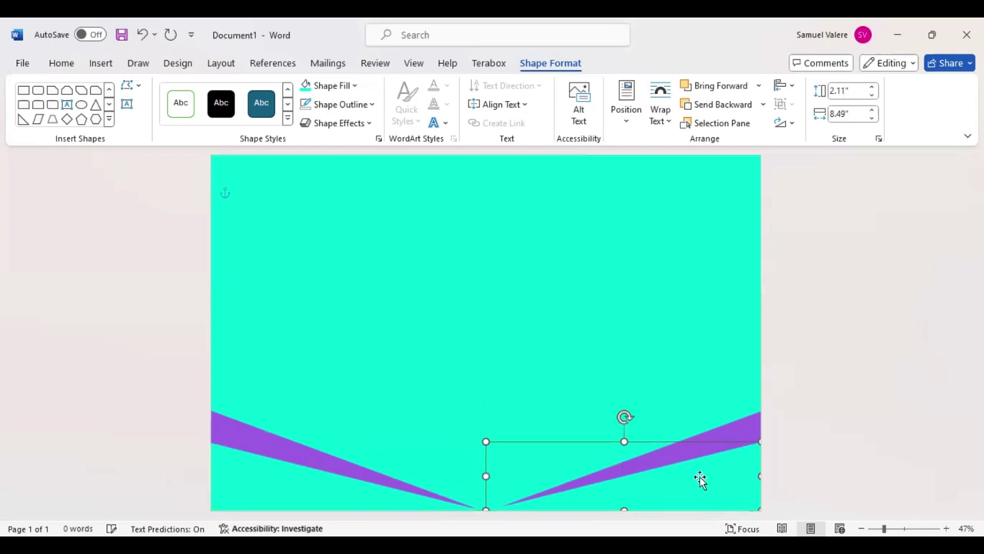
{"action": "left_click_drag", "start_coordinate": [704, 475], "coordinate": [704, 464]}
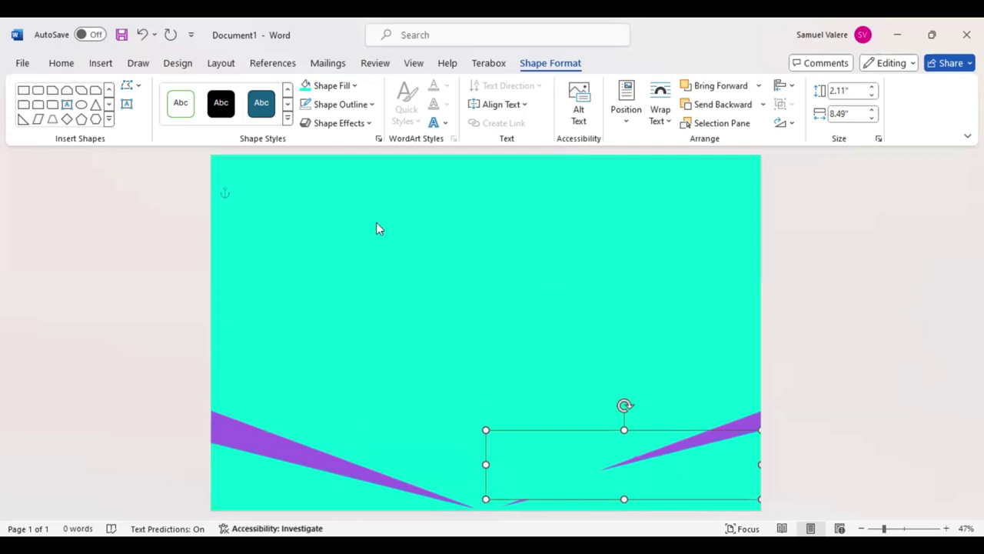
{"action": "left_click", "coordinate": [355, 86]}
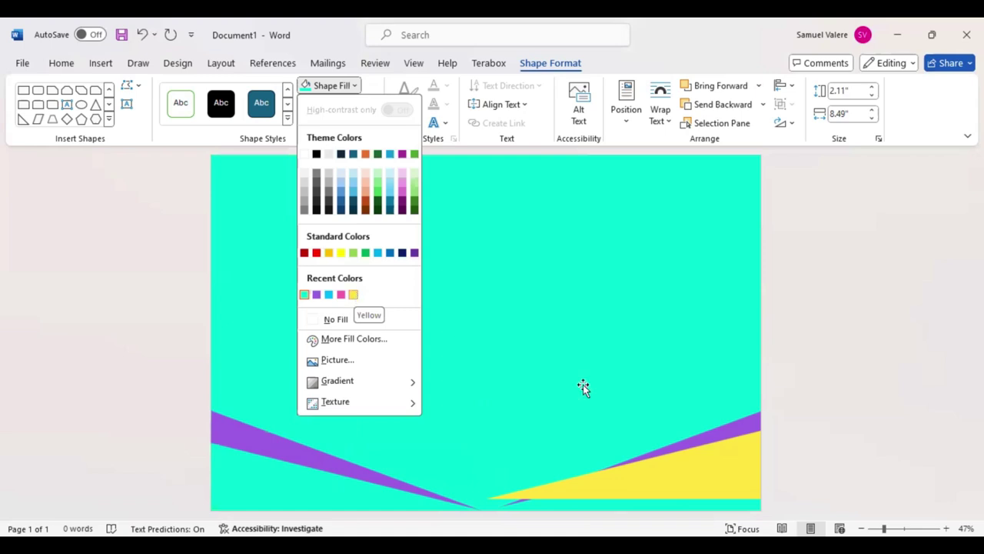
Resize the yellow triangle and send it backward to form a thin stripe on the right.
{"action": "left_click", "coordinate": [683, 488]}
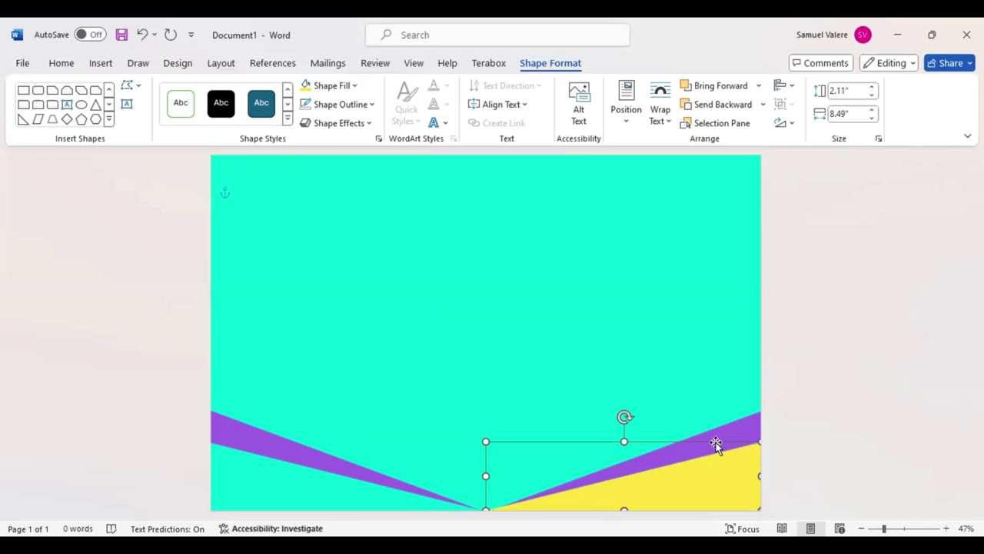
{"action": "left_click_drag", "start_coordinate": [715, 443], "coordinate": [726, 429]}
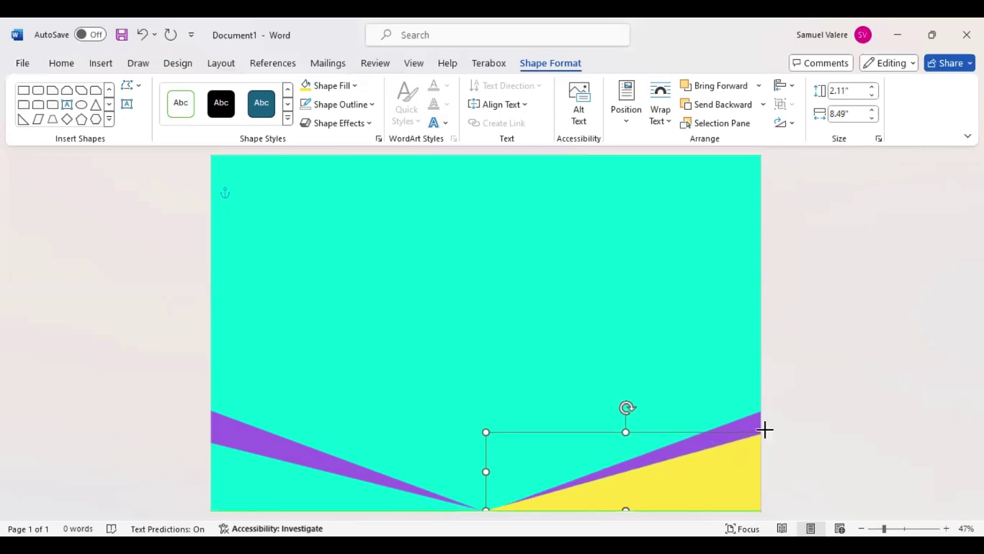
{"action": "left_click", "coordinate": [718, 105]}
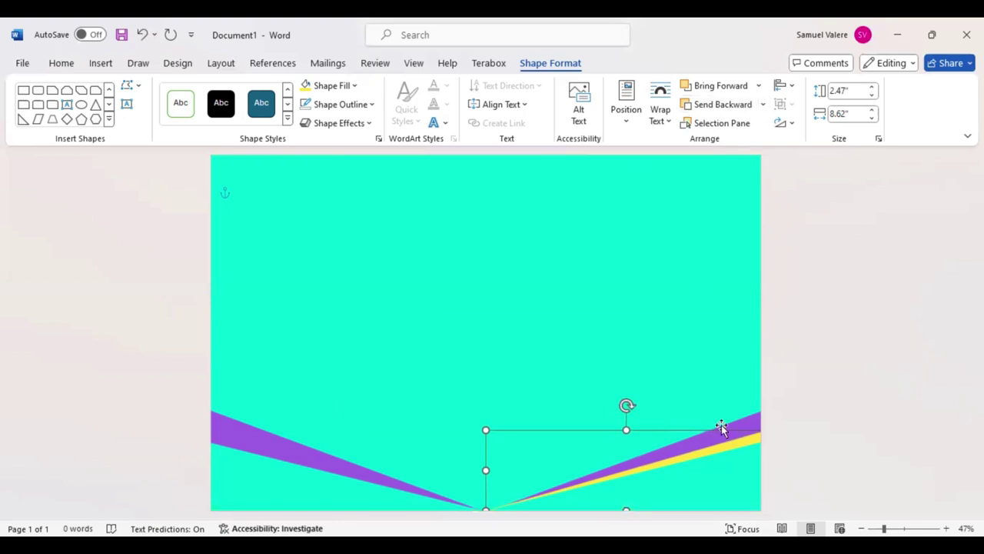
{"action": "left_click", "coordinate": [668, 441]}
{"action": "left_click_drag", "start_coordinate": [635, 432], "coordinate": [628, 429]}
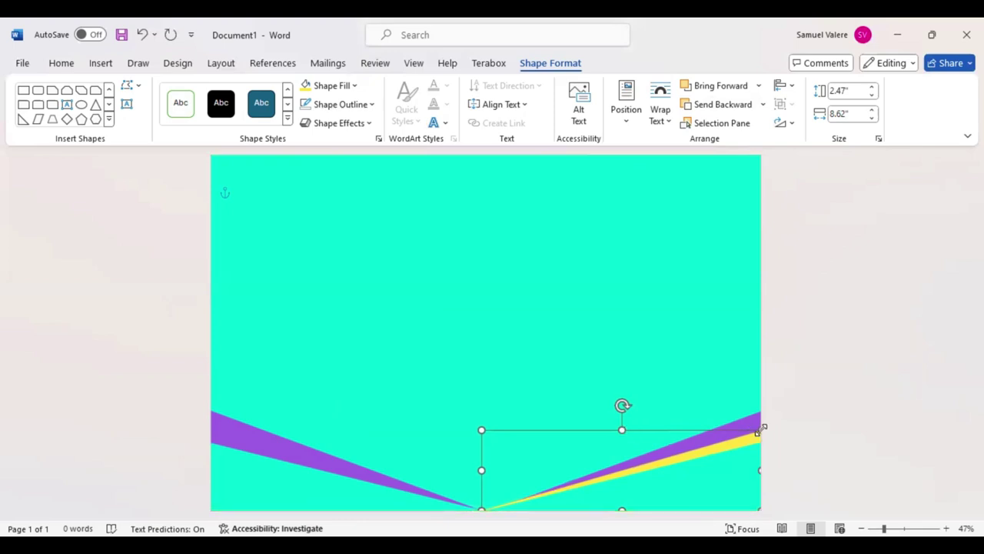
{"action": "left_click_drag", "start_coordinate": [761, 429], "coordinate": [762, 424]}
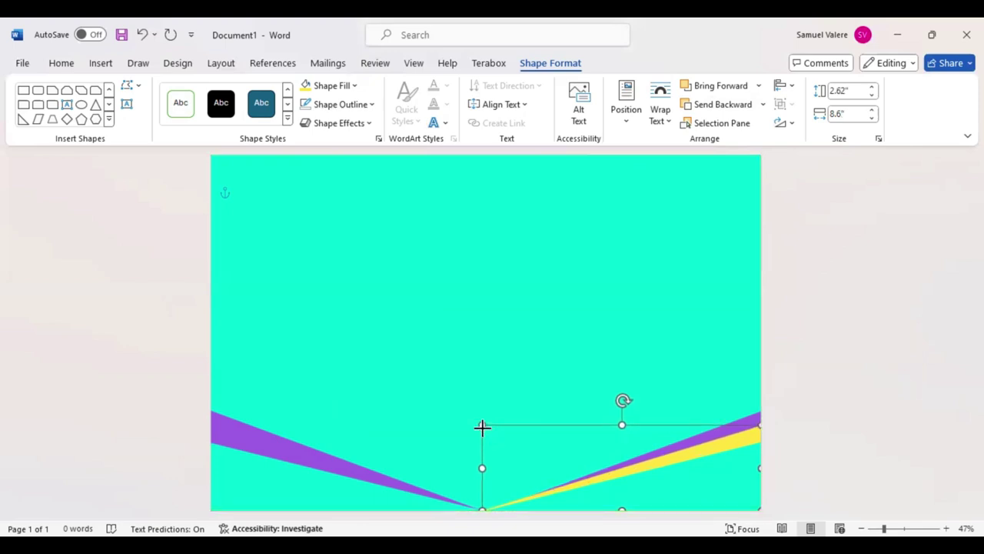
{"action": "left_click_drag", "start_coordinate": [482, 425], "coordinate": [487, 426]}
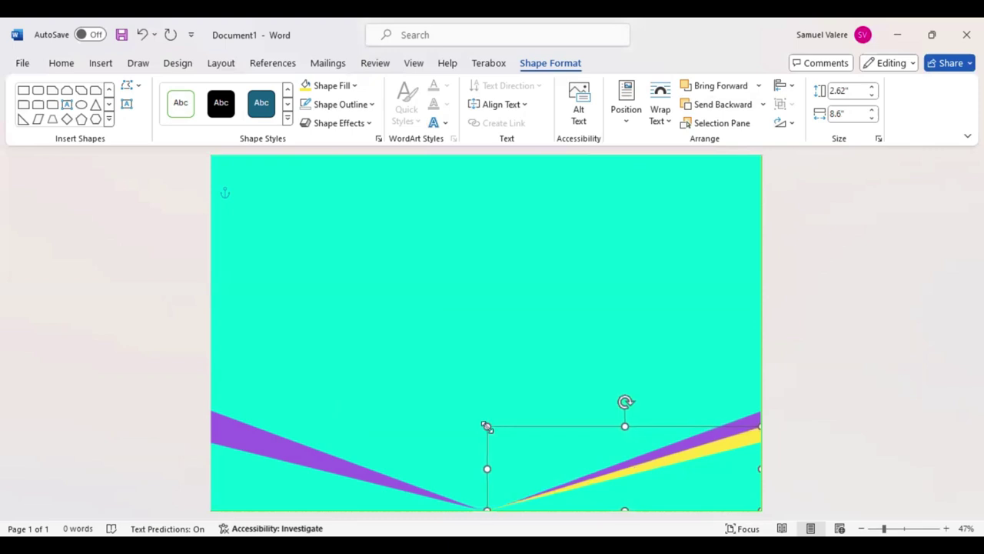
Copy the yellow triangle to the bottom-left corner and flip it horizontally.
{"action": "left_click_drag", "start_coordinate": [653, 498], "coordinate": [407, 480]}
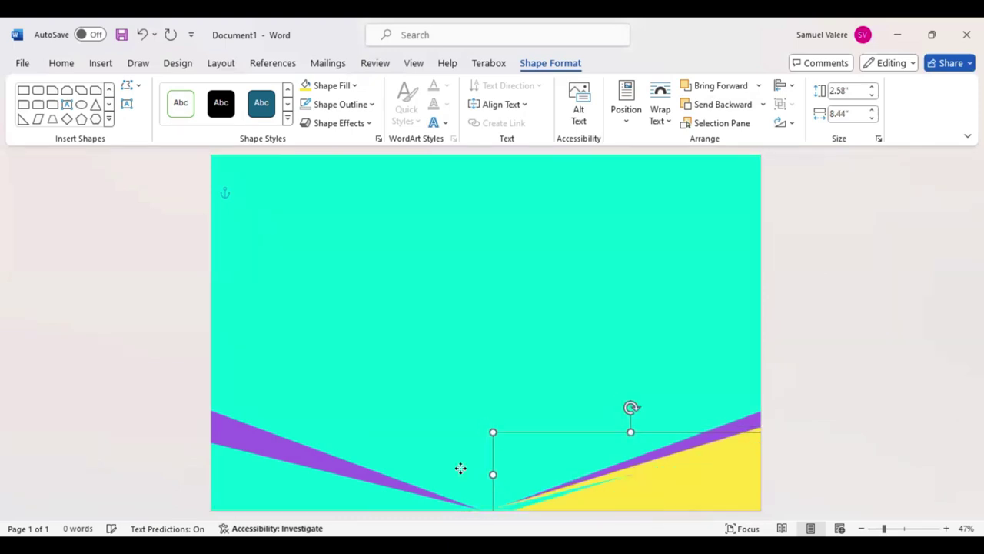
{"action": "left_click", "coordinate": [792, 127]}
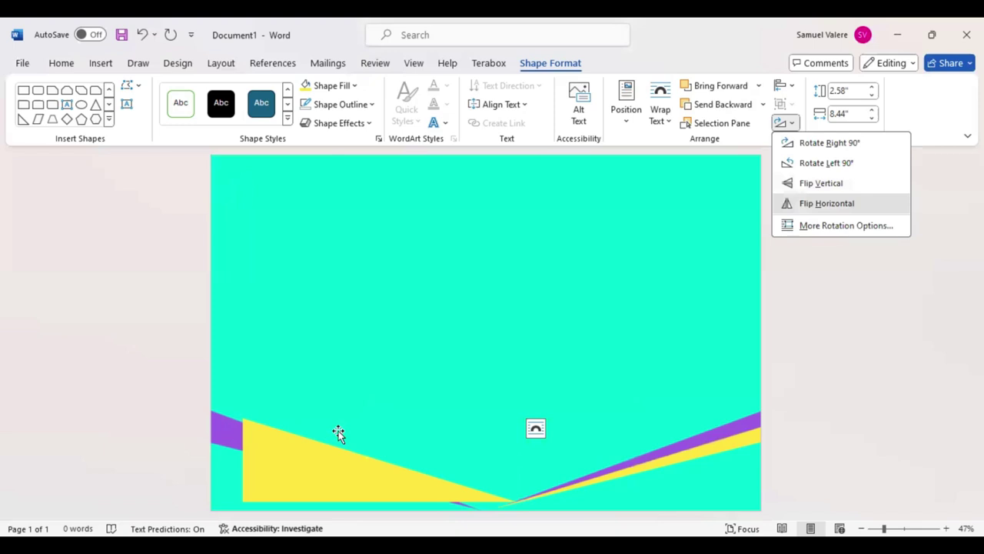
{"action": "left_click", "coordinate": [267, 488]}
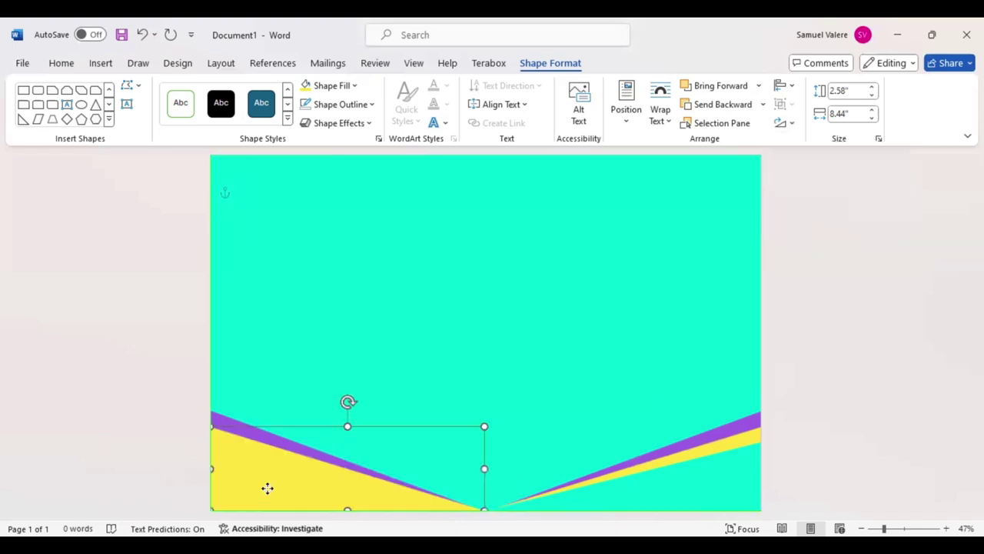
Send the left yellow triangle backward and make a pink copy with a raised top.
{"action": "left_click", "coordinate": [711, 113]}
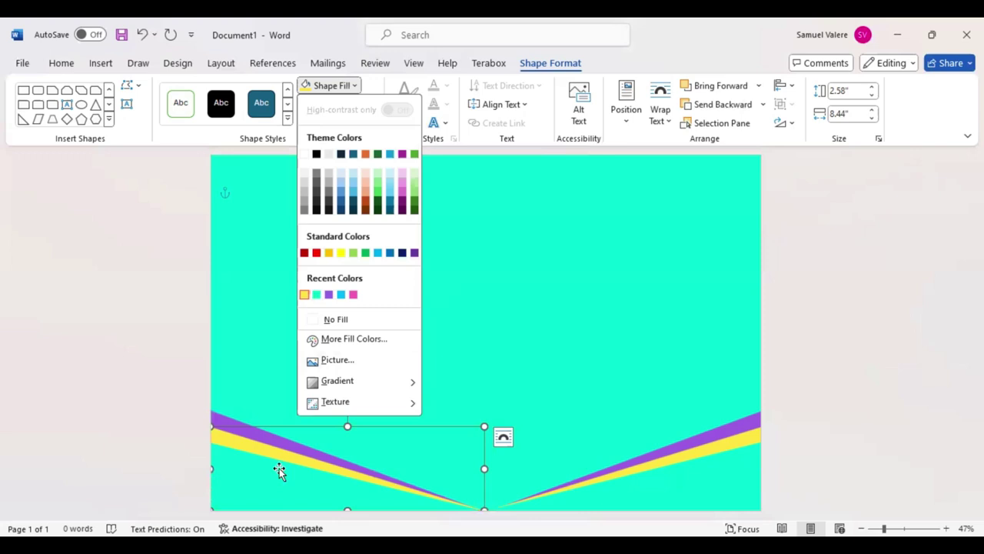
{"action": "left_click", "coordinate": [357, 86]}
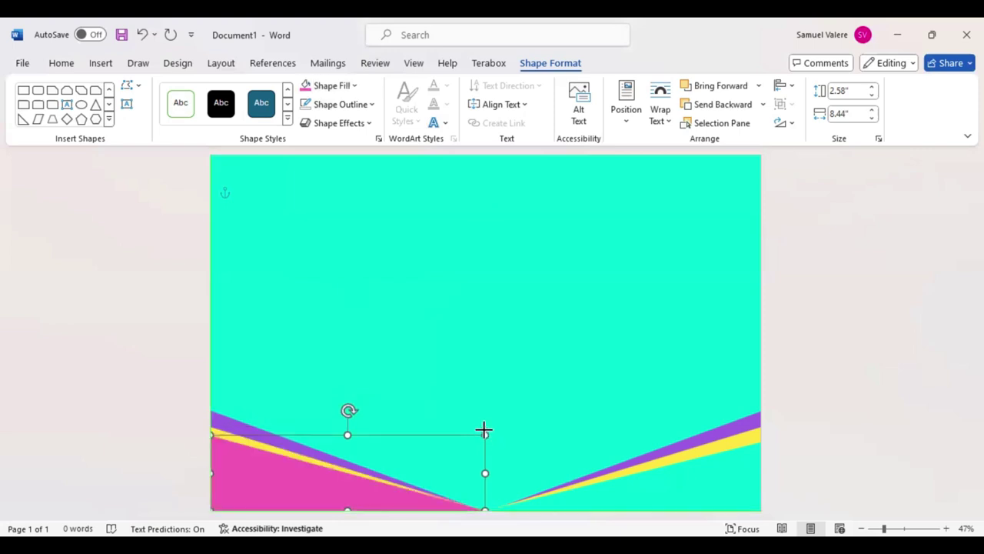
{"action": "mouse_move", "coordinate": [484, 435]}
{"action": "left_mouse_down"}
{"action": "mouse_move", "coordinate": [490, 431]}
{"action": "mouse_move", "coordinate": [473, 422]}
{"action": "left_mouse_up"}
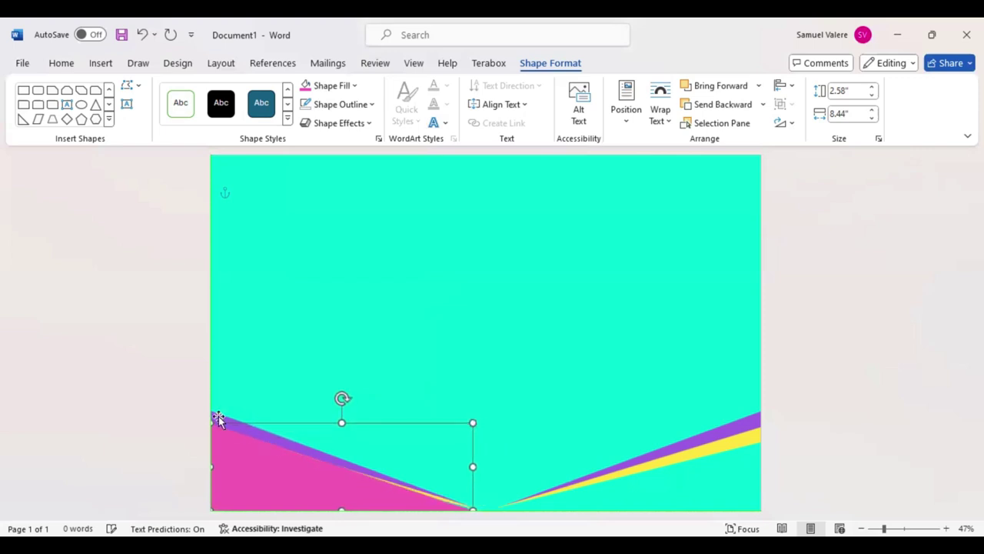
{"action": "left_click_drag", "start_coordinate": [341, 422], "coordinate": [343, 404]}
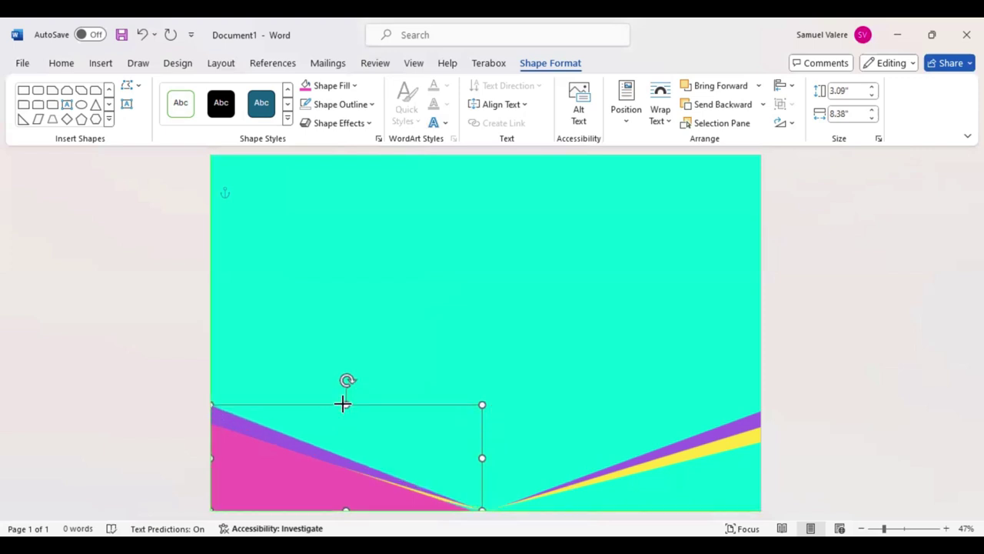
Raise the right stripe slightly, send the pink shape behind the stripes and reshape its top.
{"action": "left_click", "coordinate": [710, 432]}
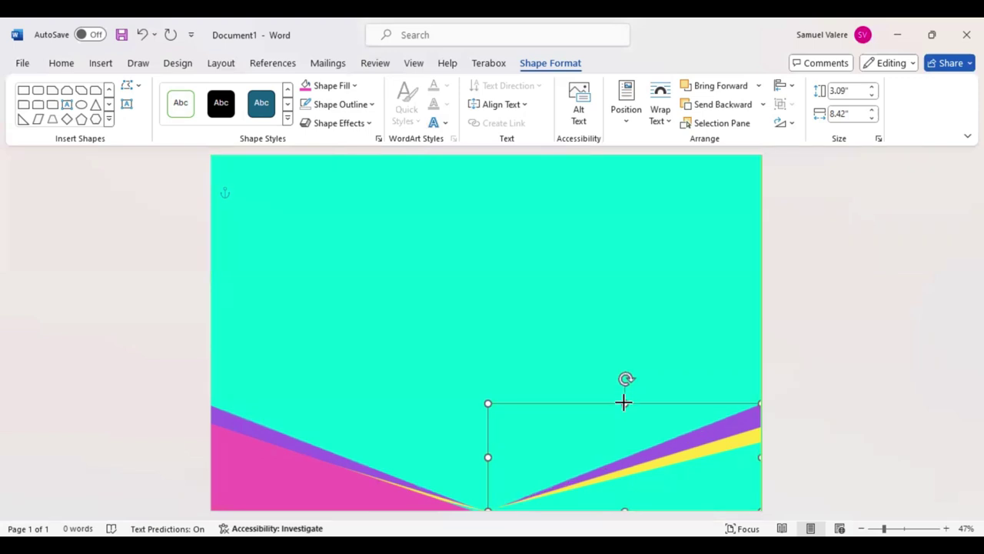
{"action": "left_click_drag", "start_coordinate": [624, 403], "coordinate": [624, 400]}
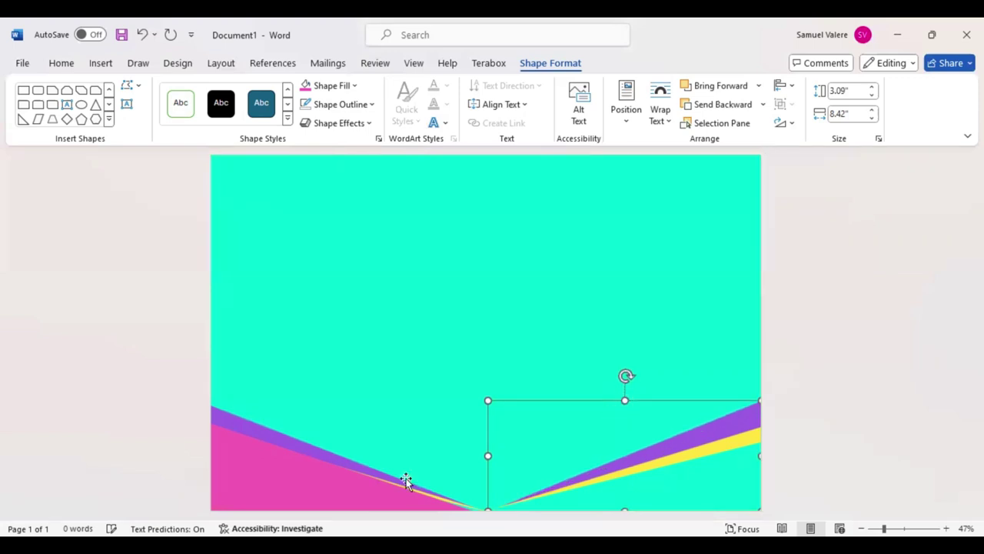
{"action": "left_click", "coordinate": [715, 105]}
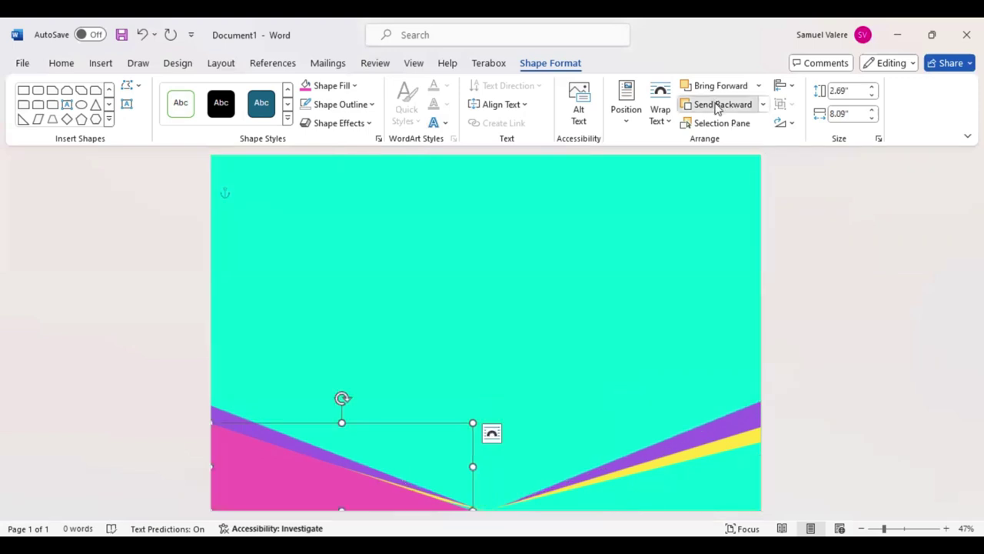
{"action": "left_click", "coordinate": [717, 106]}
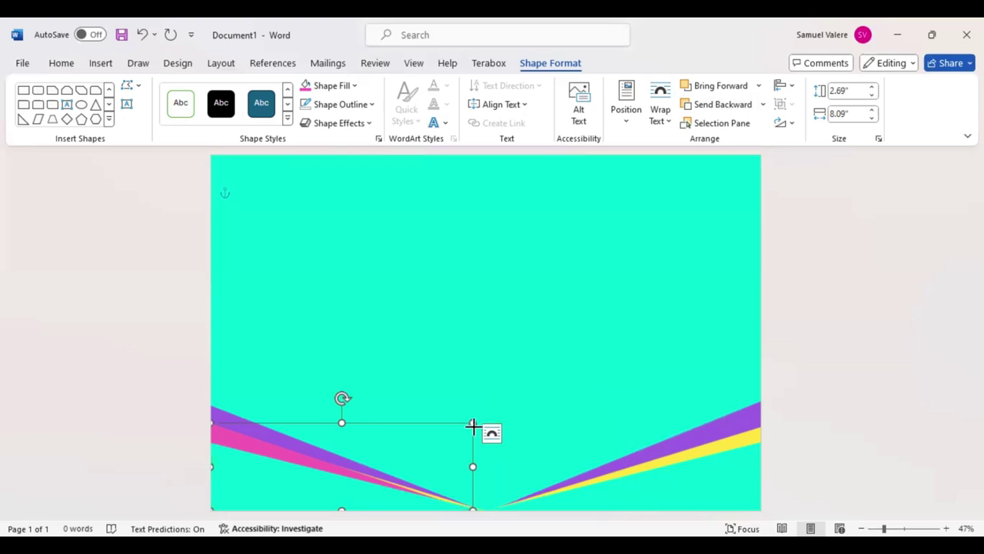
{"action": "left_click_drag", "start_coordinate": [474, 422], "coordinate": [476, 435]}
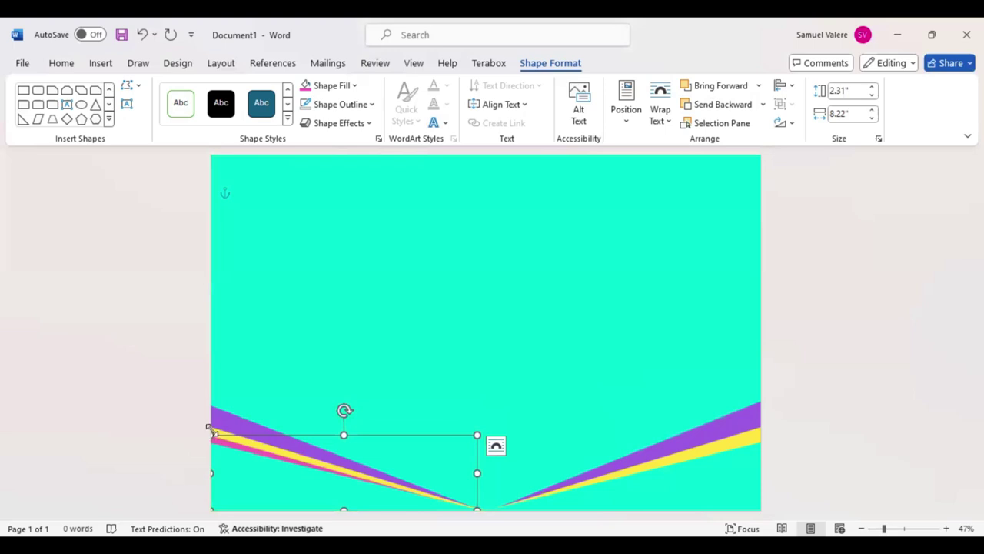
{"action": "left_click_drag", "start_coordinate": [477, 434], "coordinate": [483, 426]}
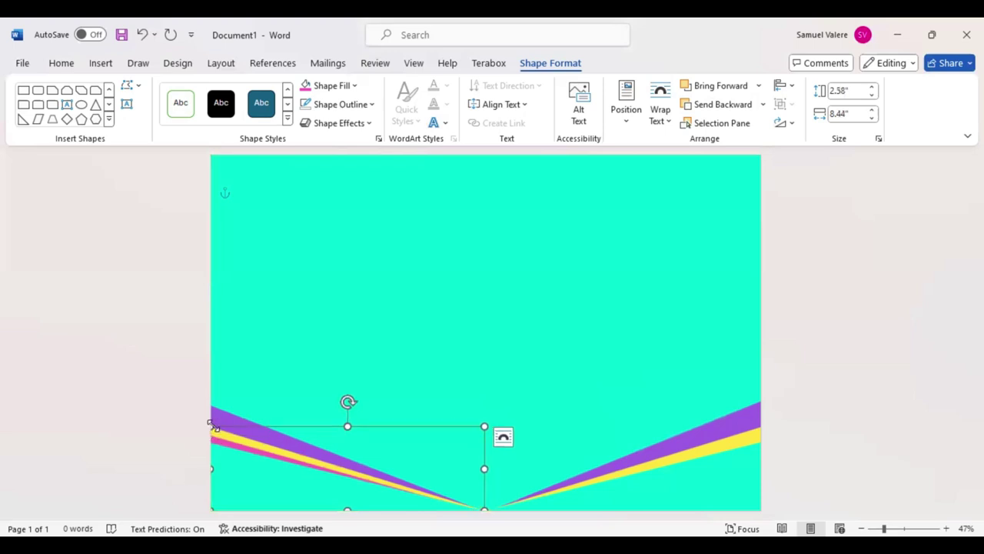
{"action": "left_click_drag", "start_coordinate": [211, 424], "coordinate": [208, 415]}
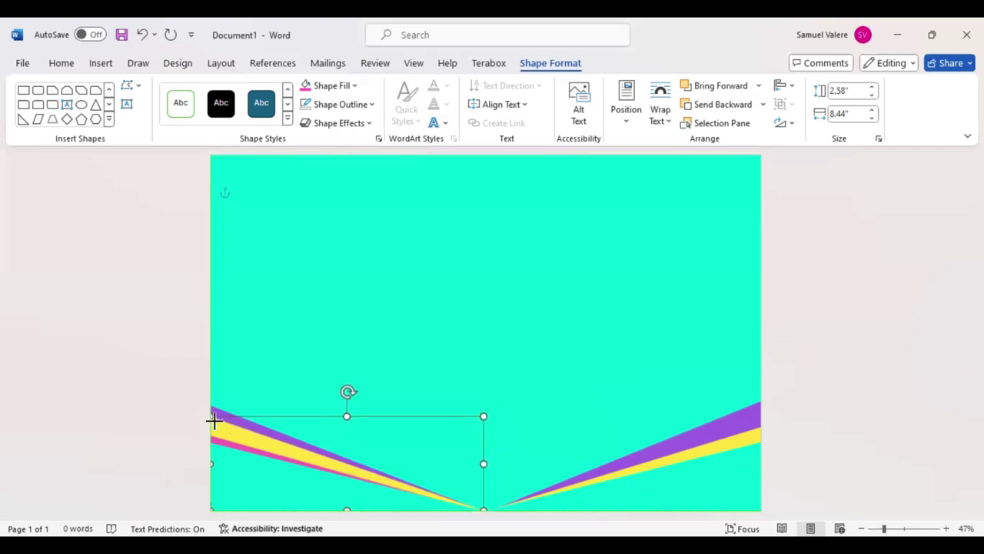
{"action": "left_click_drag", "start_coordinate": [481, 419], "coordinate": [479, 420]}
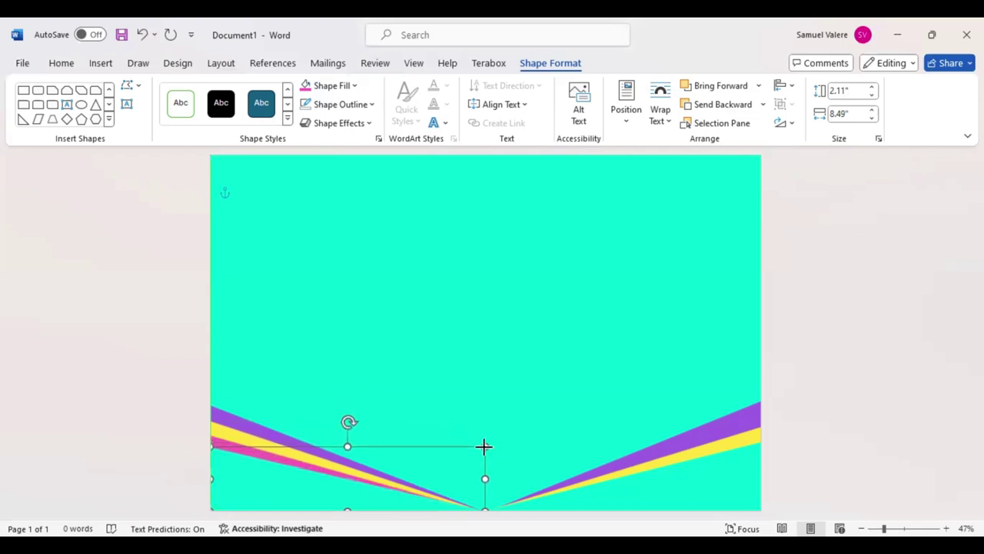
{"action": "left_click_drag", "start_coordinate": [484, 447], "coordinate": [483, 450]}
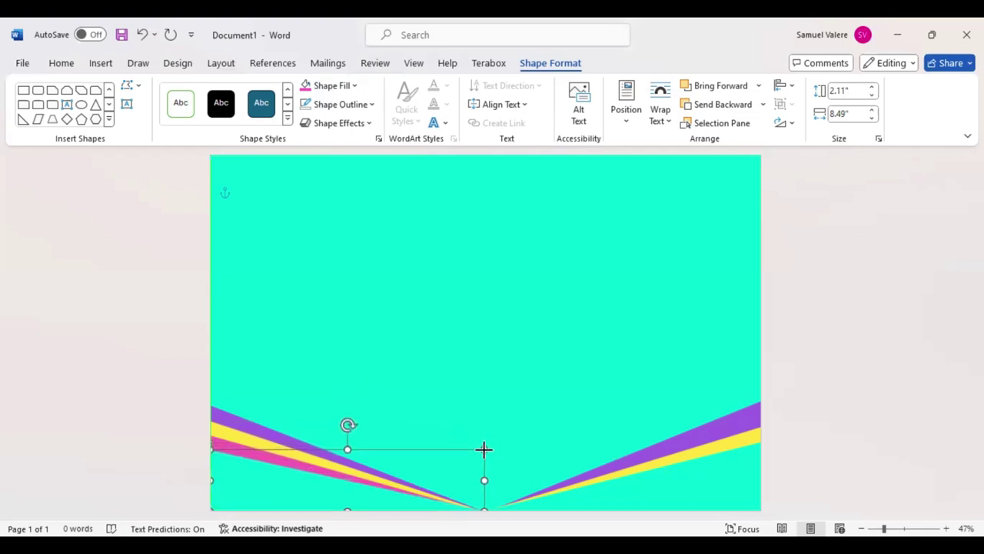
Nudge the right stripe shape down three steps to widen its stripes.
{"action": "left_click", "coordinate": [730, 465]}
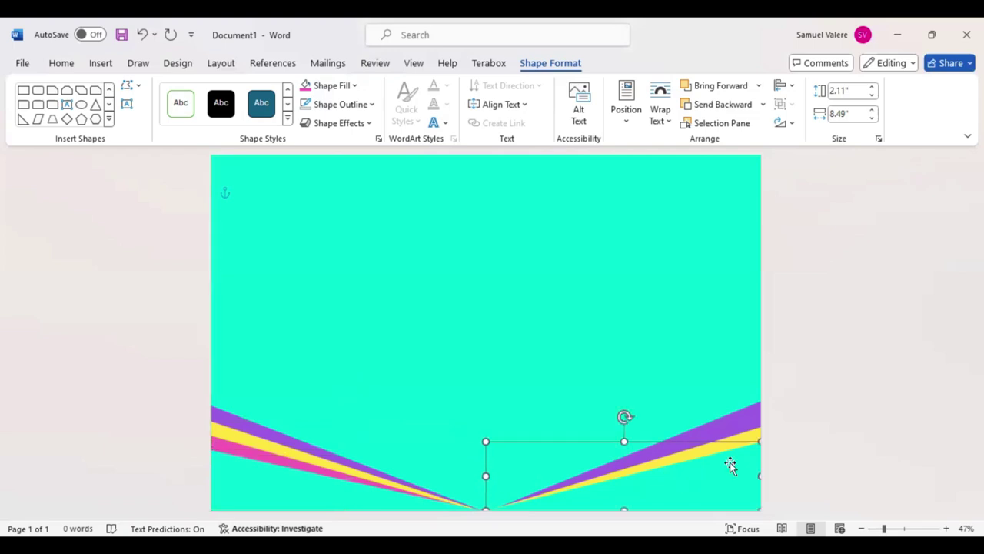
{"action": "key", "text": "Down"}
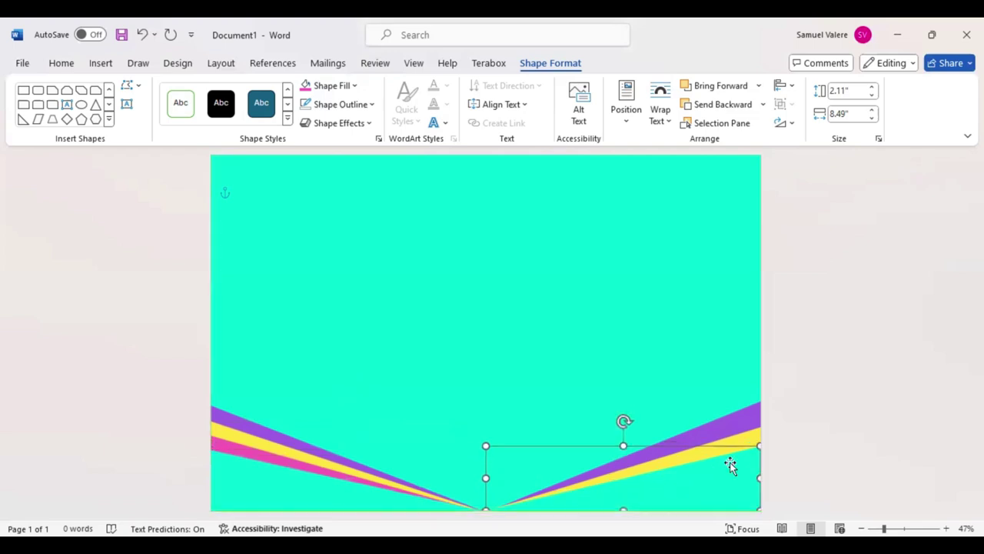
{"action": "key", "text": "Down"}
{"action": "key", "text": "Down"}
{"action": "key", "text": "Down"}
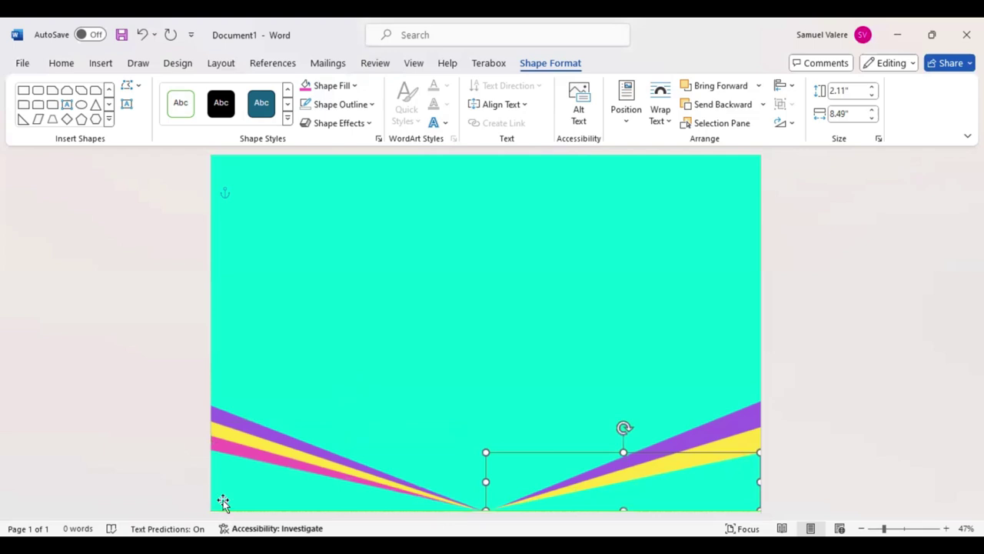
{"action": "key", "text": "Down"}
{"action": "left_click", "coordinate": [223, 449]}
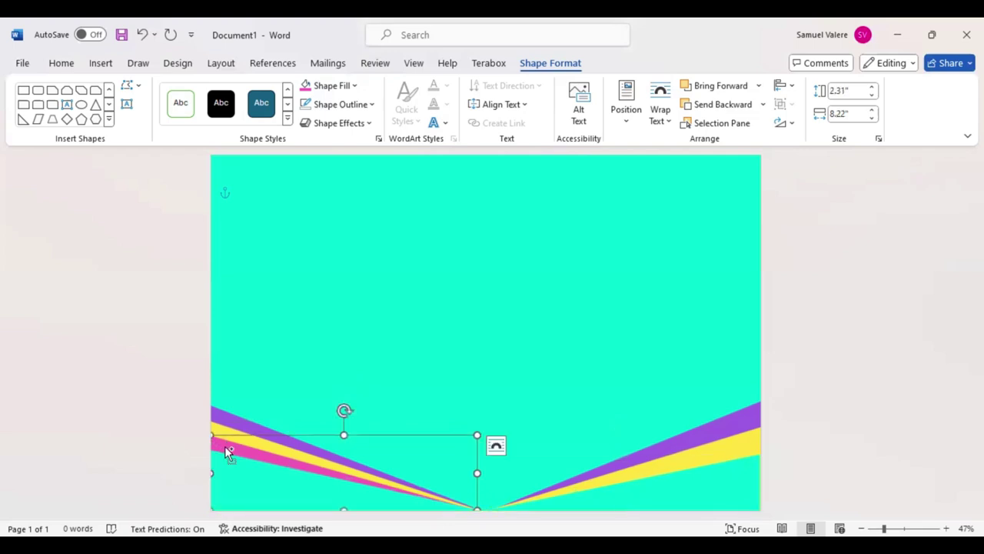
Move the pink triangle to the bottom right and send it behind the cyan shape.
{"action": "left_click_drag", "start_coordinate": [224, 452], "coordinate": [449, 440]}
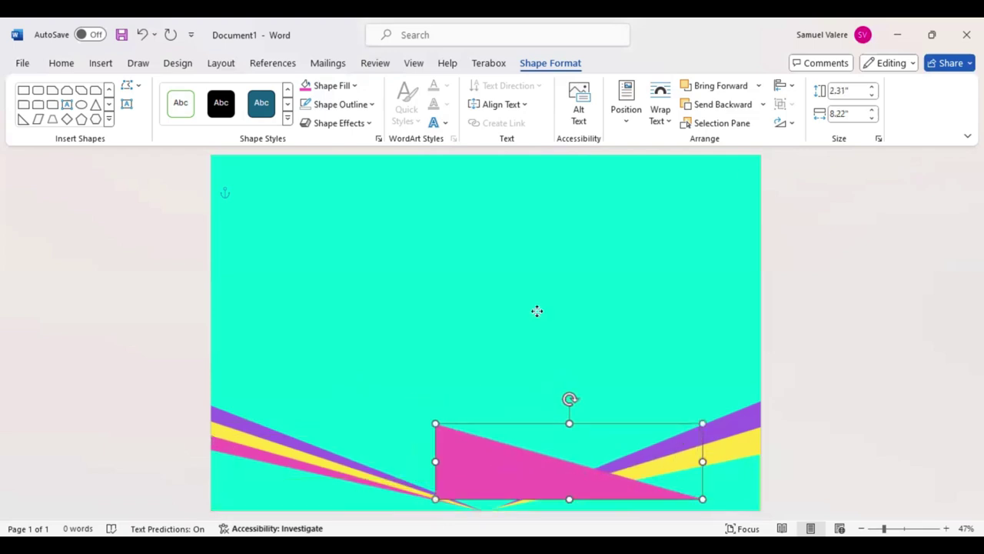
{"action": "key", "text": "Right"}
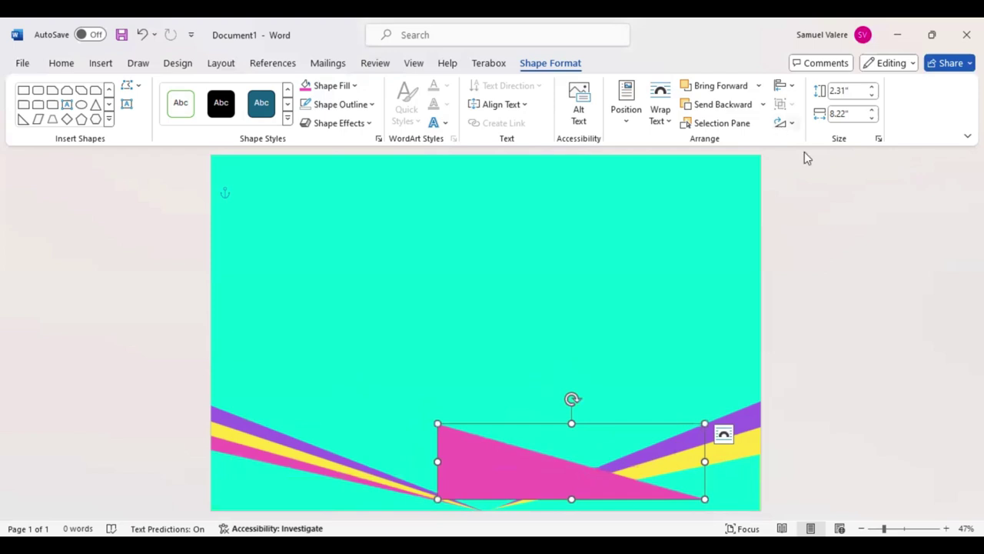
{"action": "left_click", "coordinate": [786, 123]}
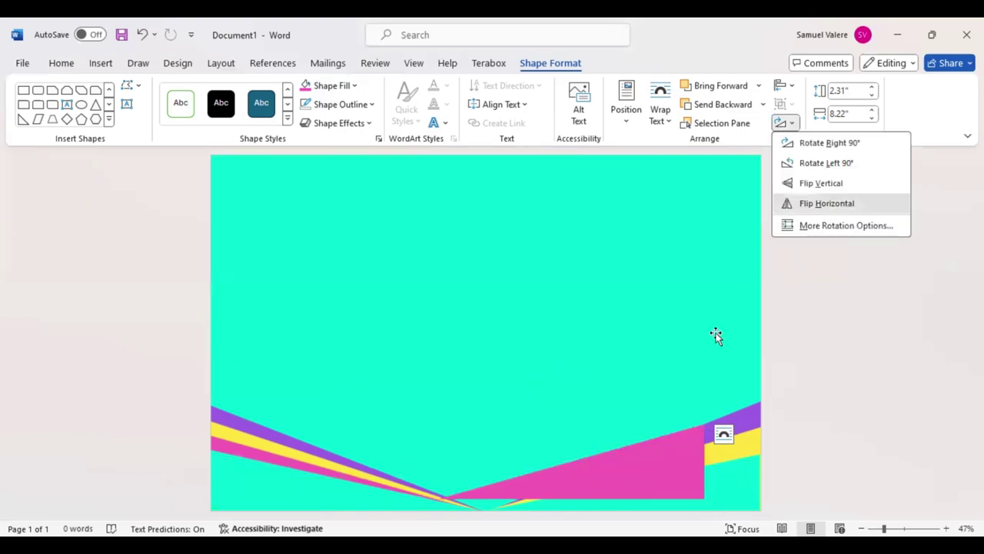
{"action": "left_click_drag", "start_coordinate": [710, 493], "coordinate": [659, 495]}
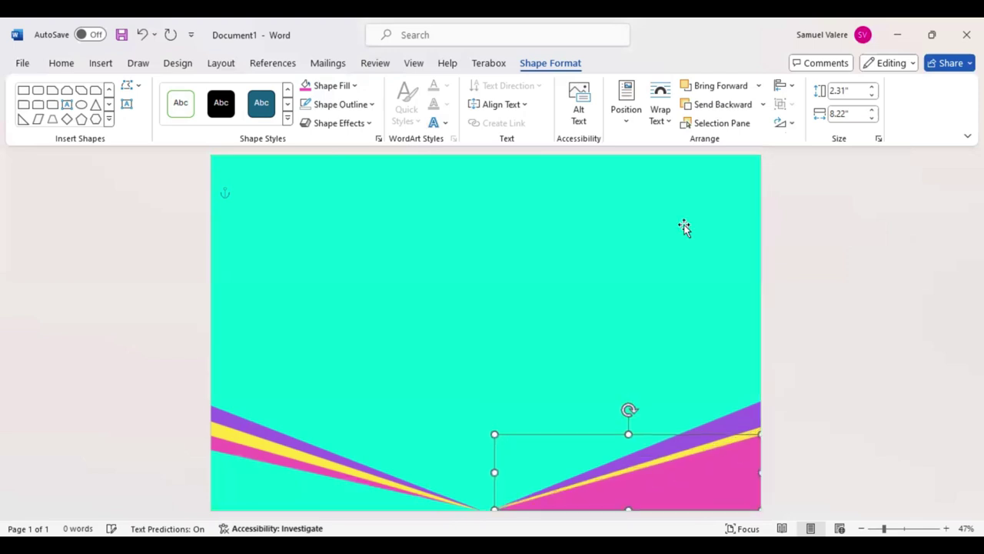
{"action": "left_click", "coordinate": [713, 105]}
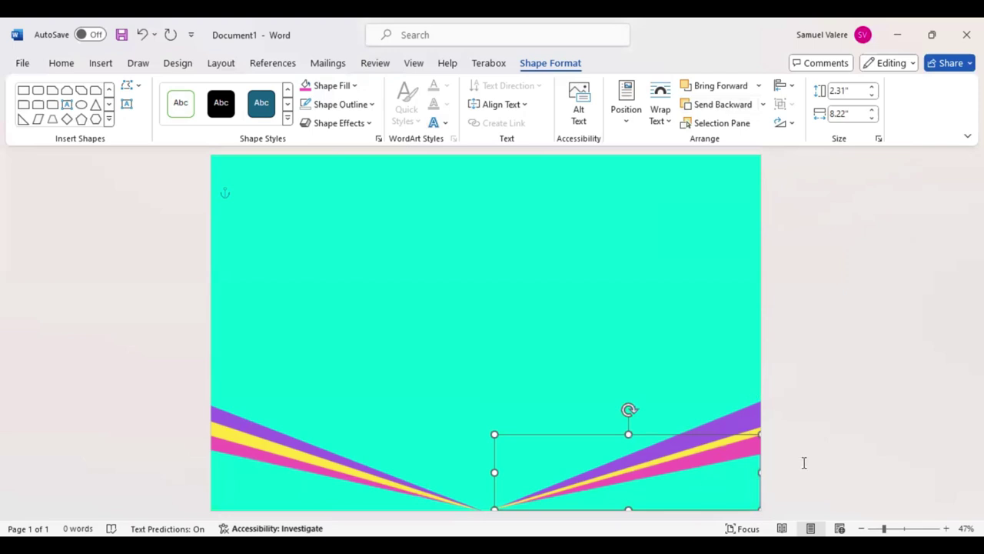
{"action": "key", "text": "Escape"}
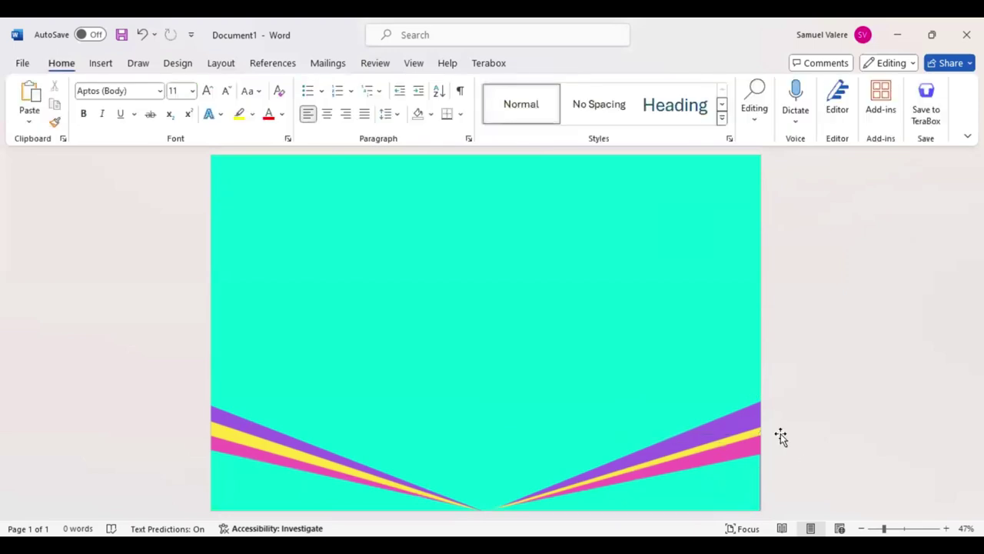
Resize the right-hand stripe shapes so they mirror the left bands.
{"action": "left_click", "coordinate": [780, 437]}
{"action": "key", "text": "Up"}
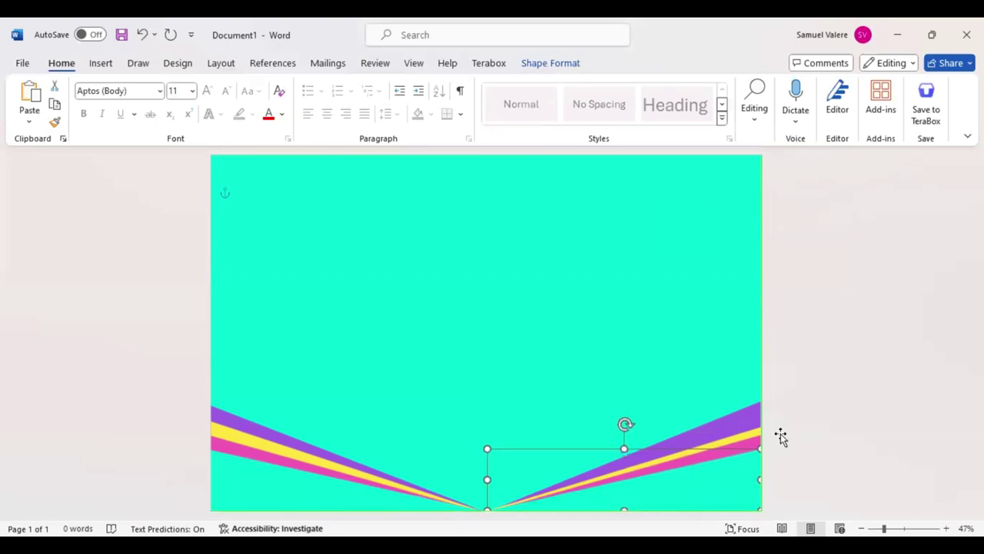
{"action": "left_click", "coordinate": [741, 439]}
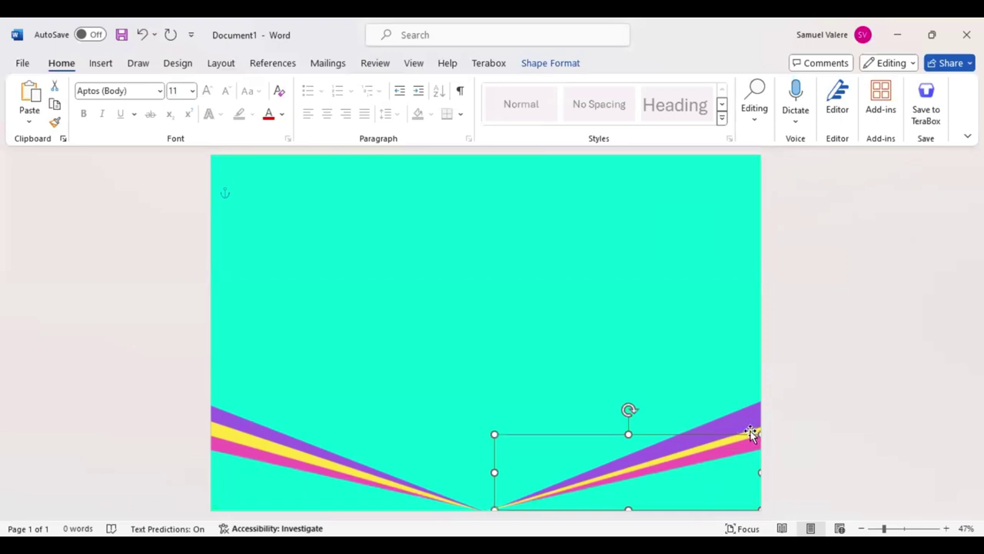
{"action": "left_click", "coordinate": [745, 428]}
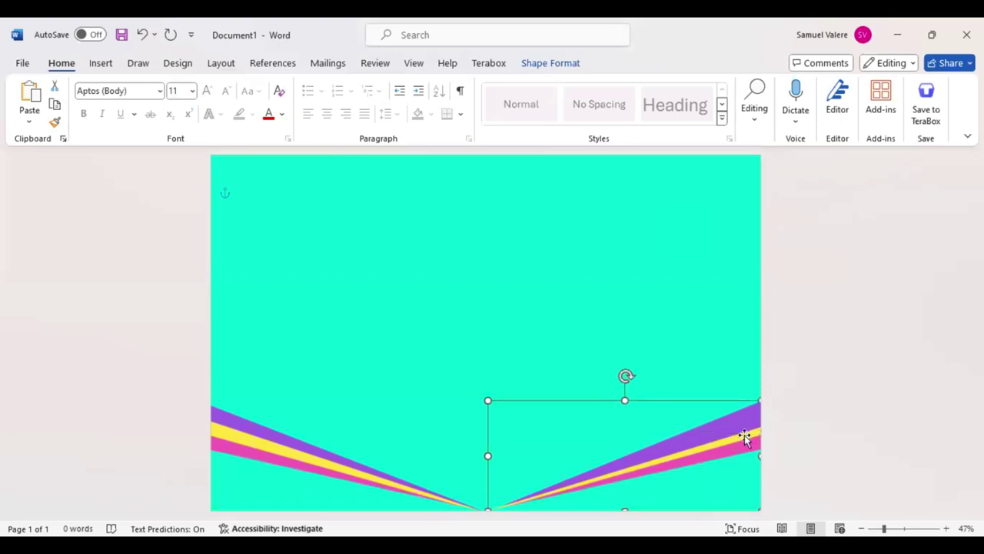
{"action": "left_click", "coordinate": [744, 437]}
{"action": "left_click_drag", "start_coordinate": [762, 427], "coordinate": [761, 420]}
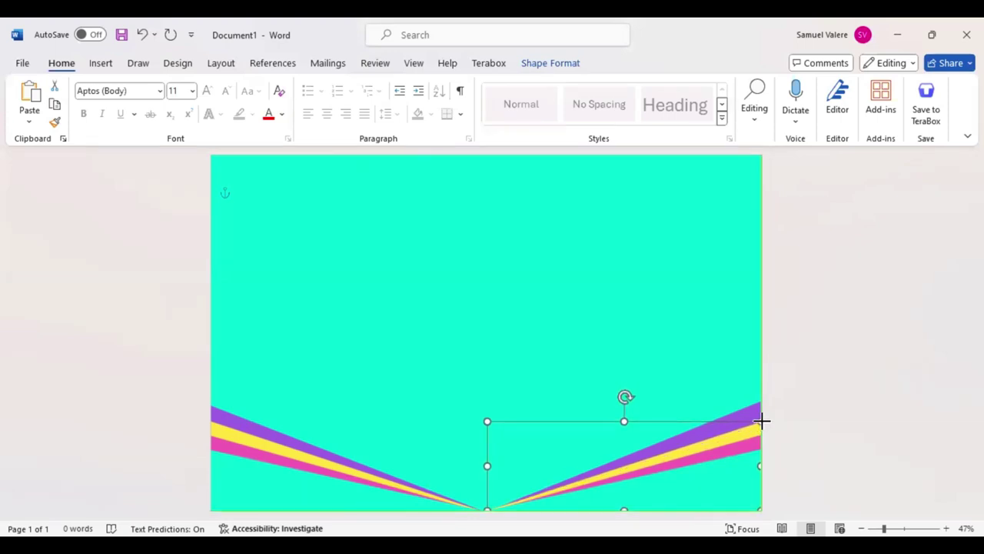
{"action": "left_click_drag", "start_coordinate": [761, 421], "coordinate": [764, 420]}
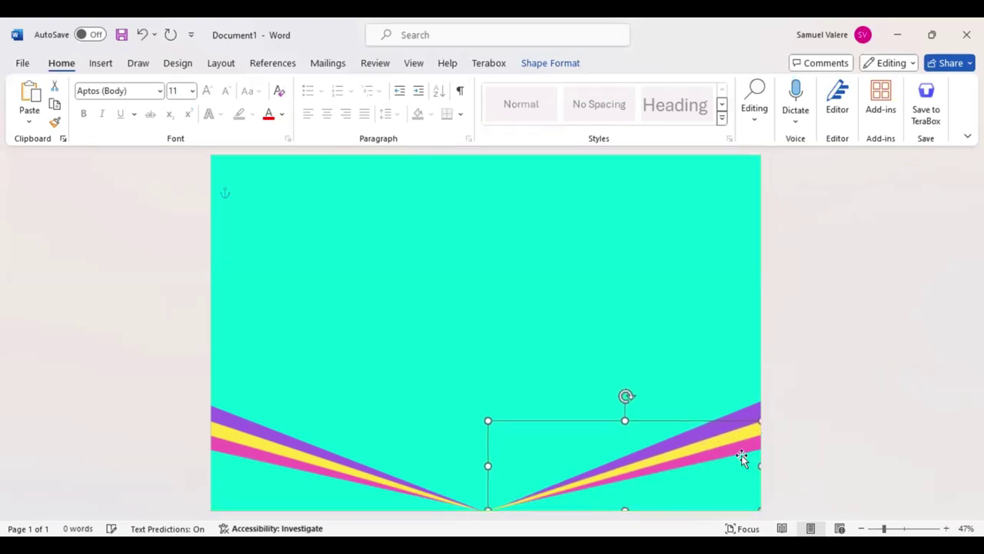
{"action": "left_click", "coordinate": [823, 354]}
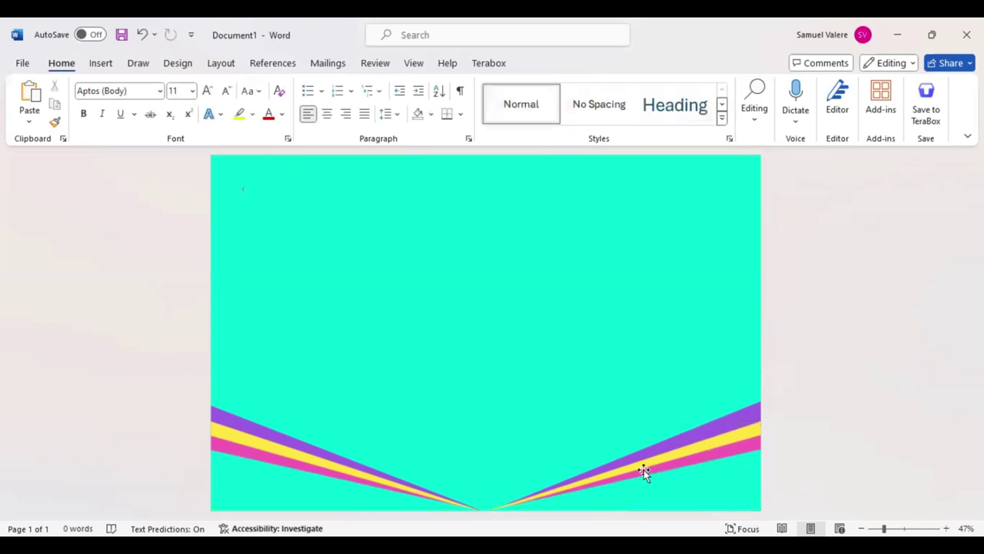
Draw a large rectangle, about 14.98" by 9.36", centred with narrow cyan margins.
{"action": "left_click", "coordinate": [102, 64]}
{"action": "left_click", "coordinate": [221, 87]}
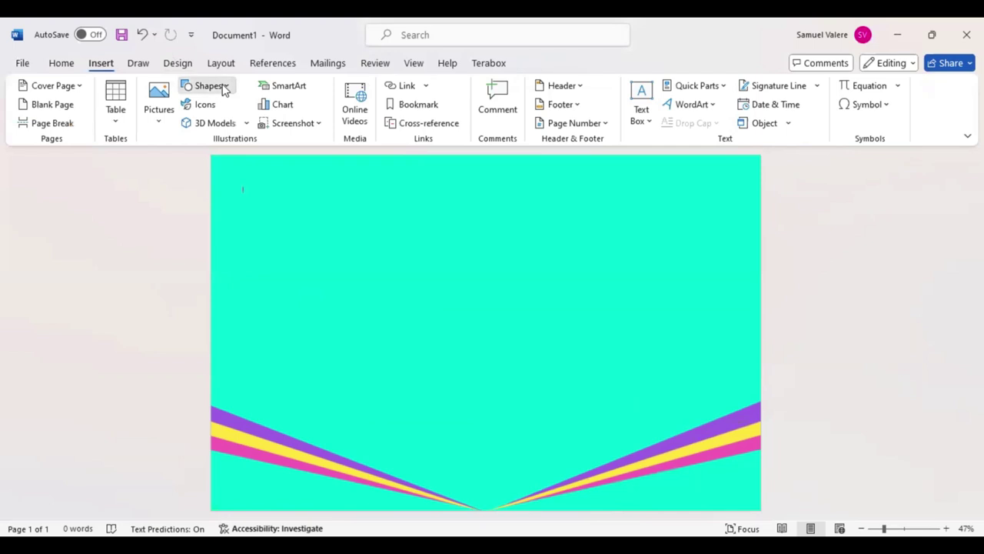
{"action": "left_click", "coordinate": [260, 131]}
{"action": "left_click_drag", "start_coordinate": [292, 193], "coordinate": [709, 496]}
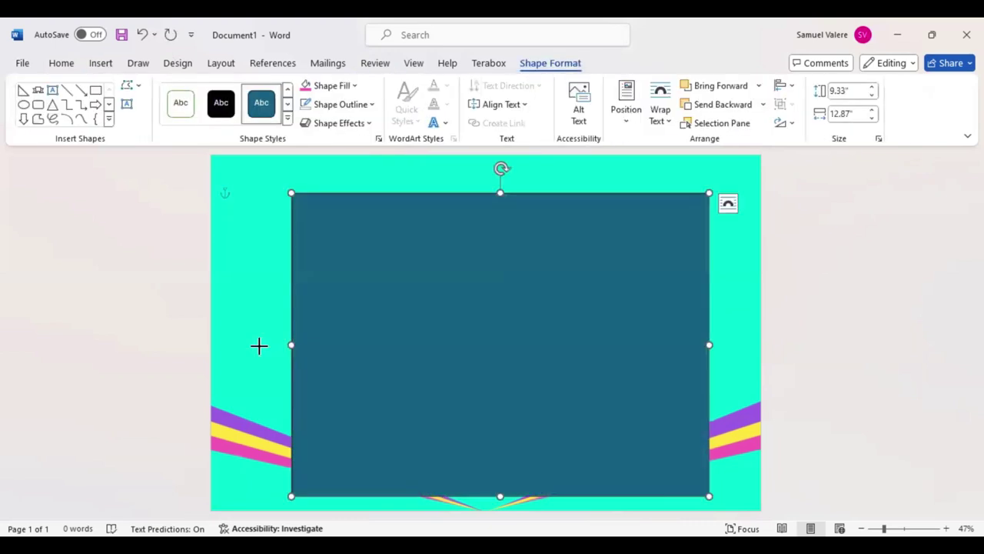
{"action": "left_click_drag", "start_coordinate": [258, 346], "coordinate": [244, 344]}
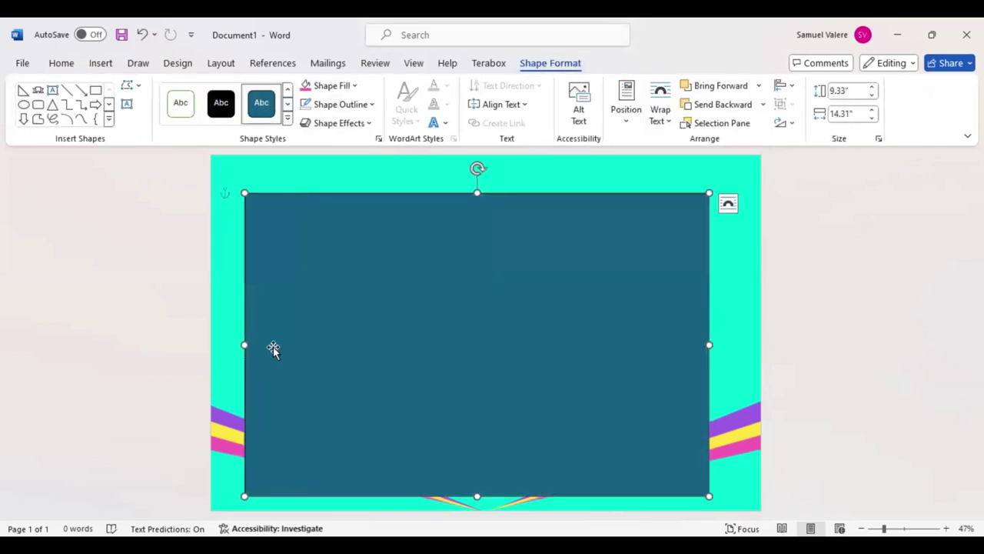
{"action": "left_click_drag", "start_coordinate": [243, 345], "coordinate": [241, 345]}
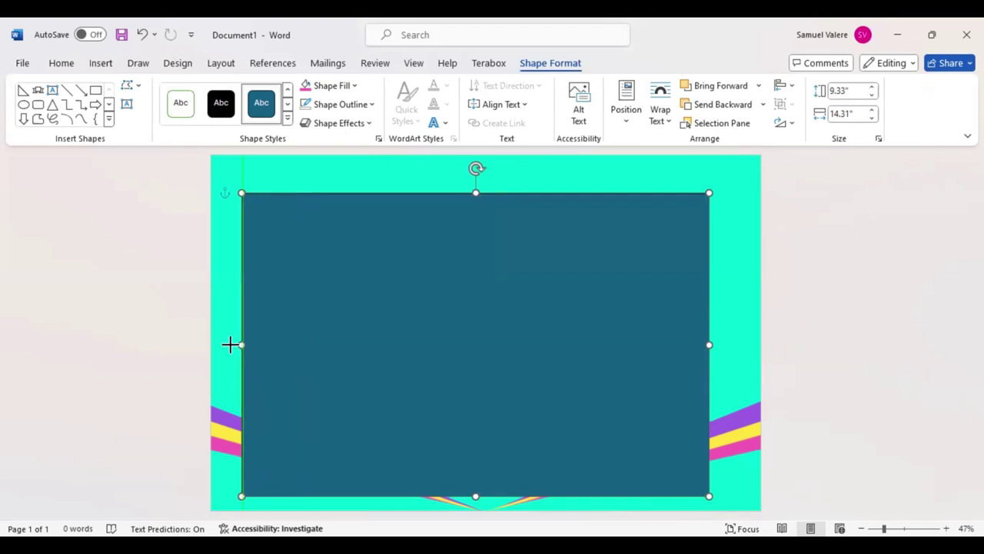
{"action": "left_click_drag", "start_coordinate": [713, 344], "coordinate": [730, 345]}
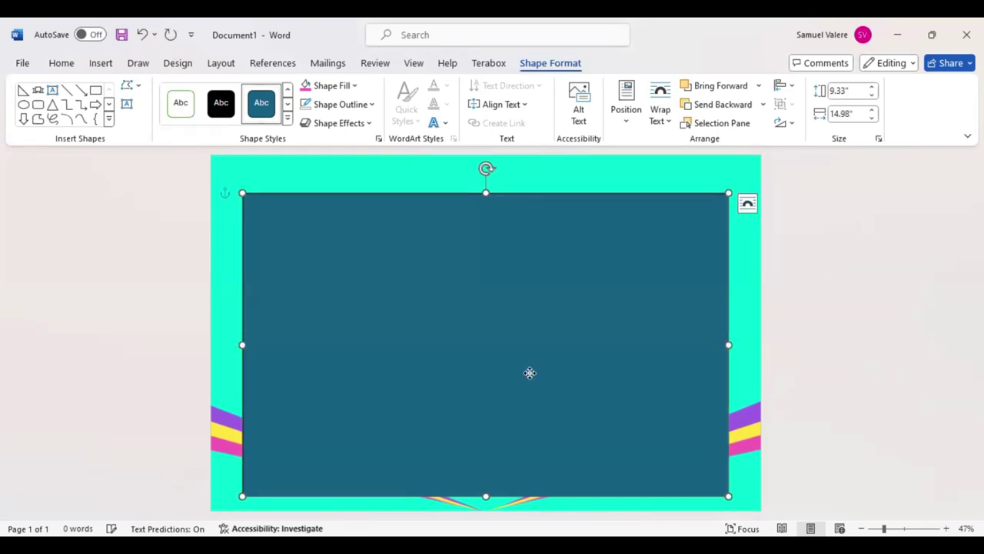
{"action": "left_click_drag", "start_coordinate": [530, 373], "coordinate": [534, 390]}
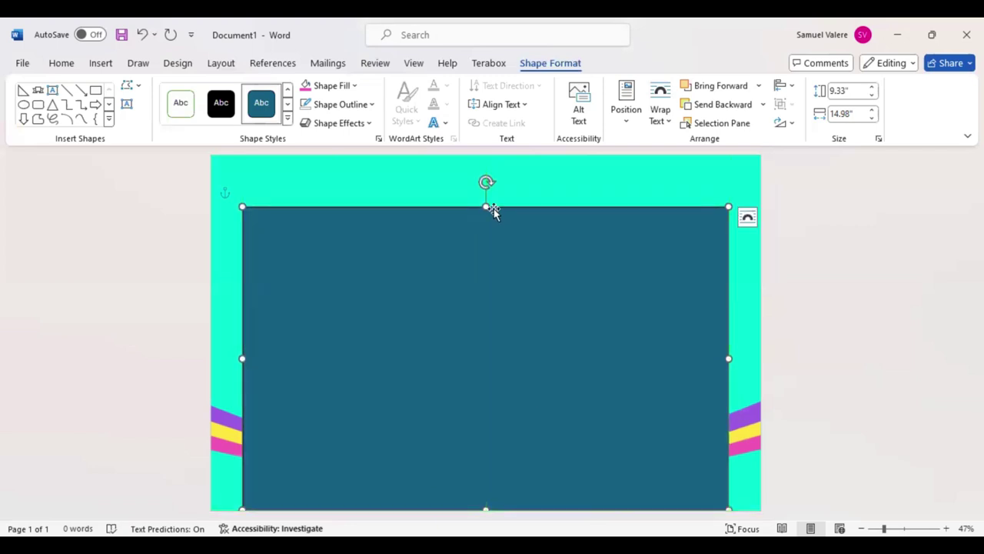
{"action": "left_click_drag", "start_coordinate": [486, 206], "coordinate": [486, 187]}
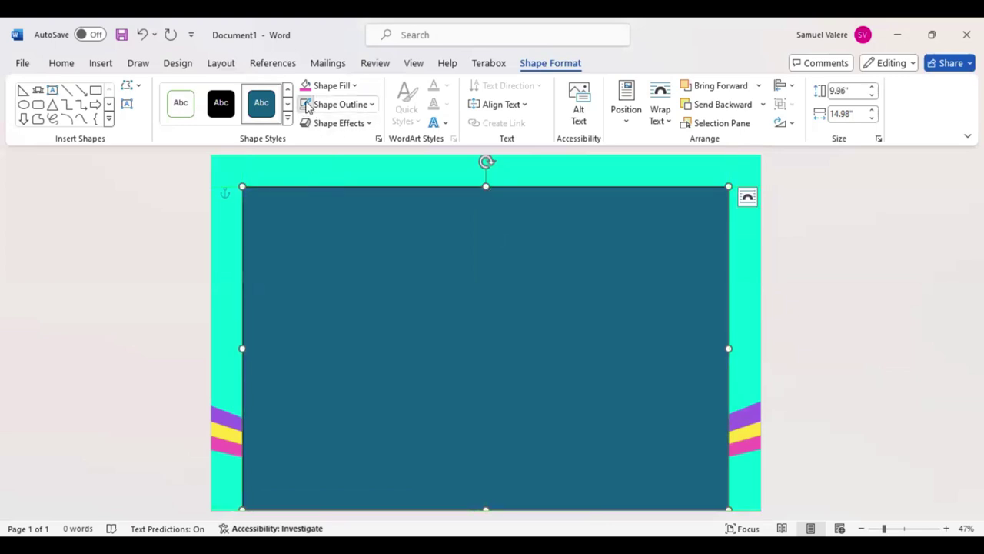
Fill the large rectangle white, send it back six layers behind the stripes, and duplicate it.
{"action": "left_click", "coordinate": [354, 86]}
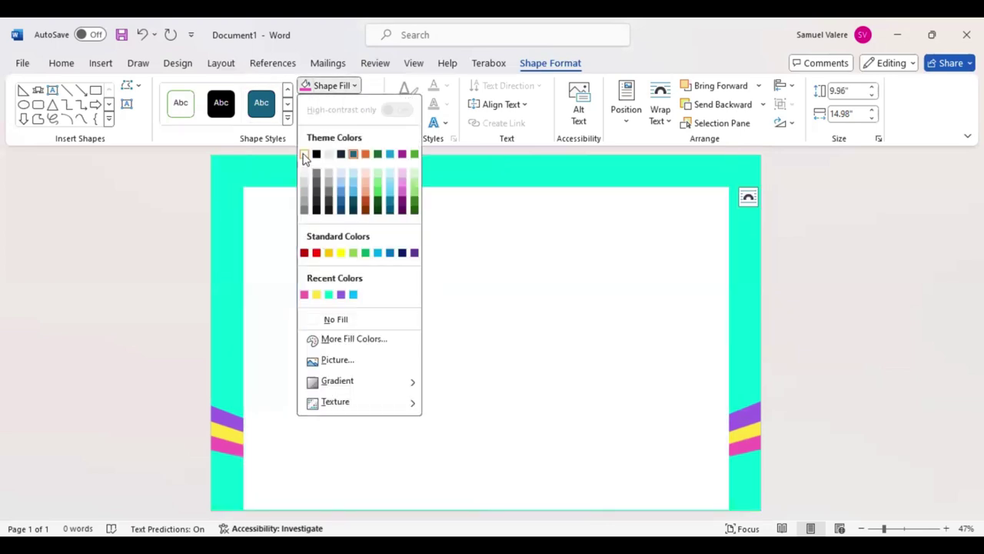
{"action": "left_click", "coordinate": [305, 156]}
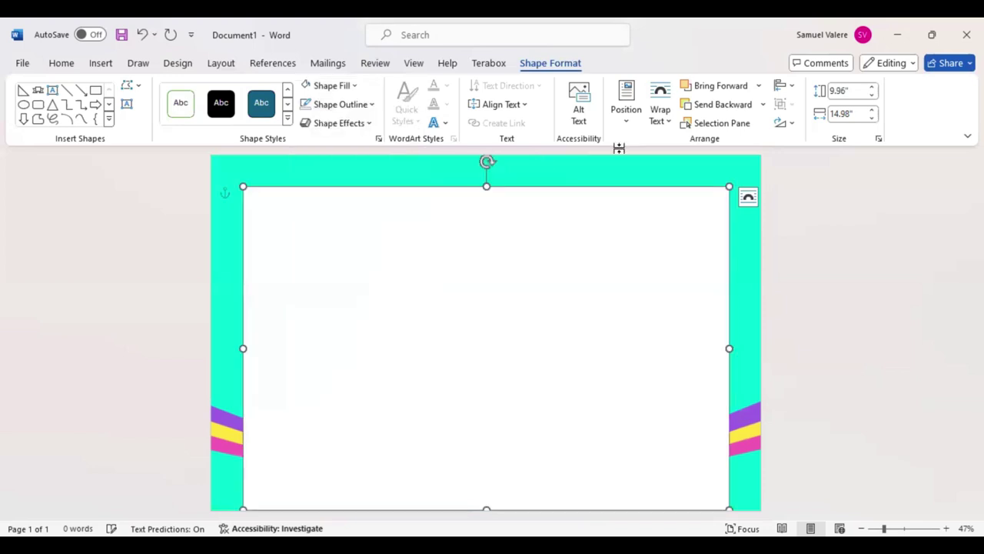
{"action": "left_click", "coordinate": [722, 107]}
{"action": "left_click", "coordinate": [723, 108]}
{"action": "left_click", "coordinate": [723, 108]}
{"action": "left_click", "coordinate": [723, 108]}
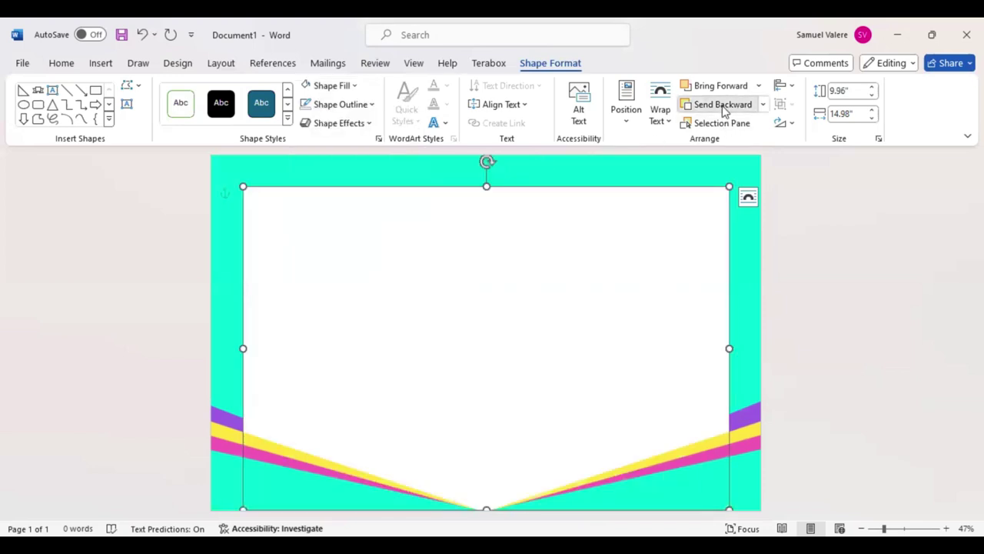
{"action": "left_click", "coordinate": [722, 107]}
{"action": "left_click", "coordinate": [723, 107]}
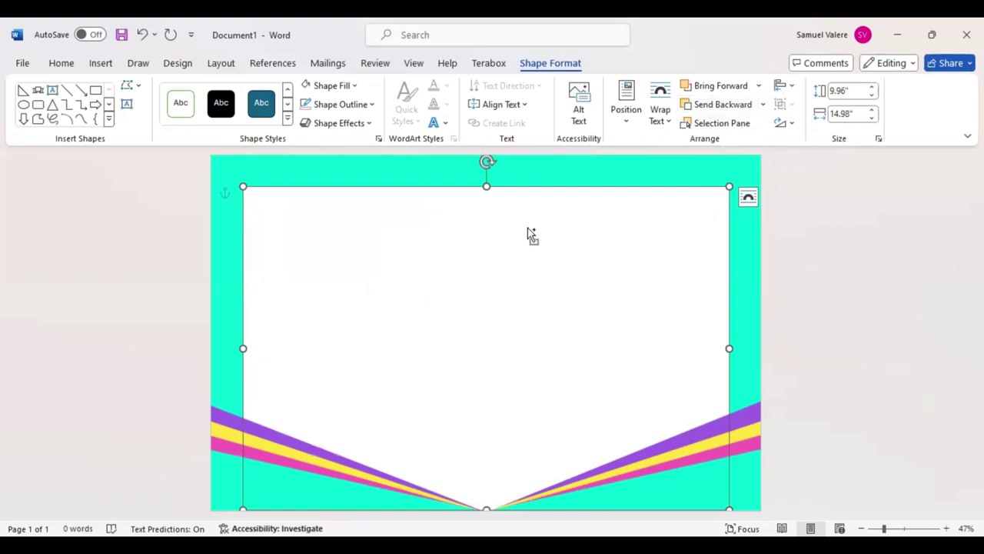
{"action": "left_click_drag", "start_coordinate": [528, 233], "coordinate": [525, 246]}
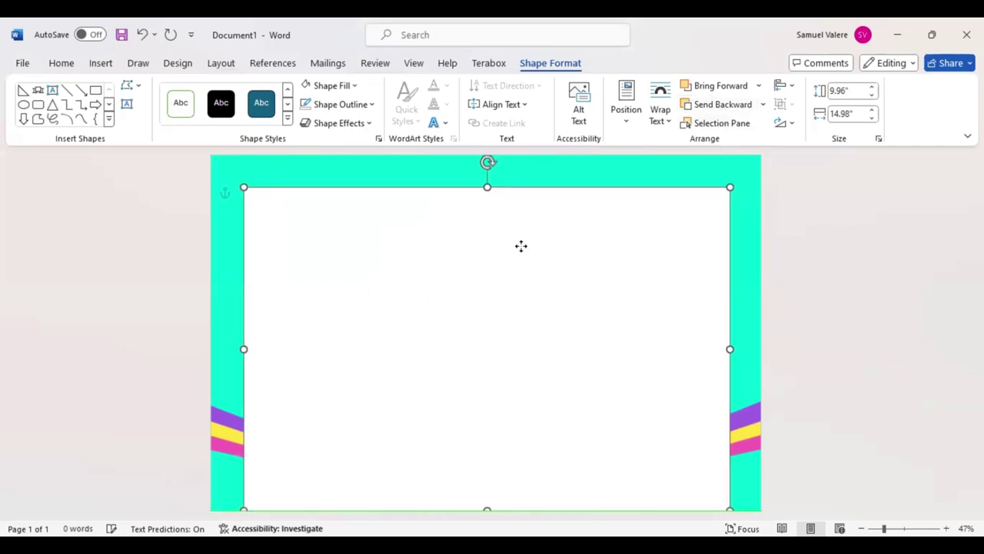
Give the white rectangle a turquoise outline from Recent Colors.
{"action": "left_click", "coordinate": [373, 105]}
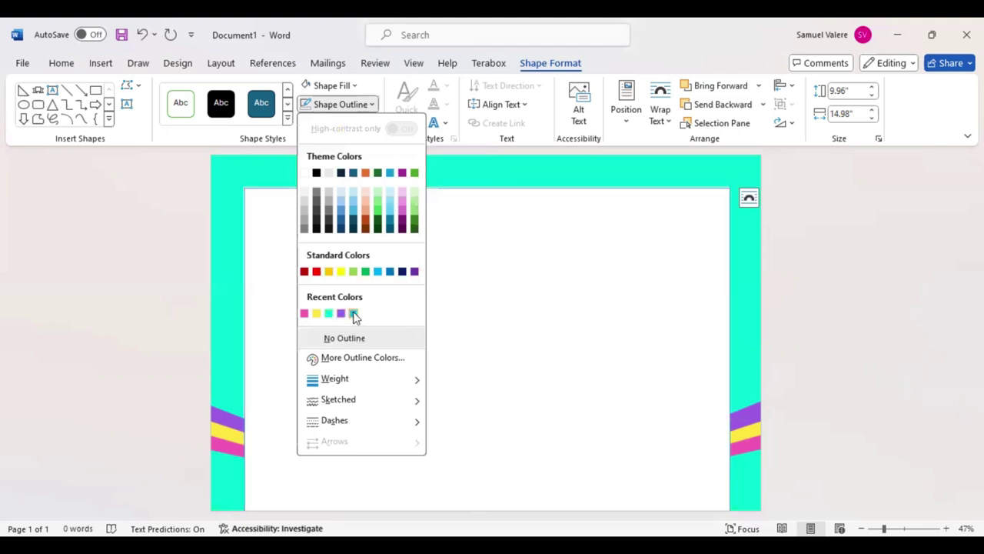
{"action": "left_click", "coordinate": [355, 312]}
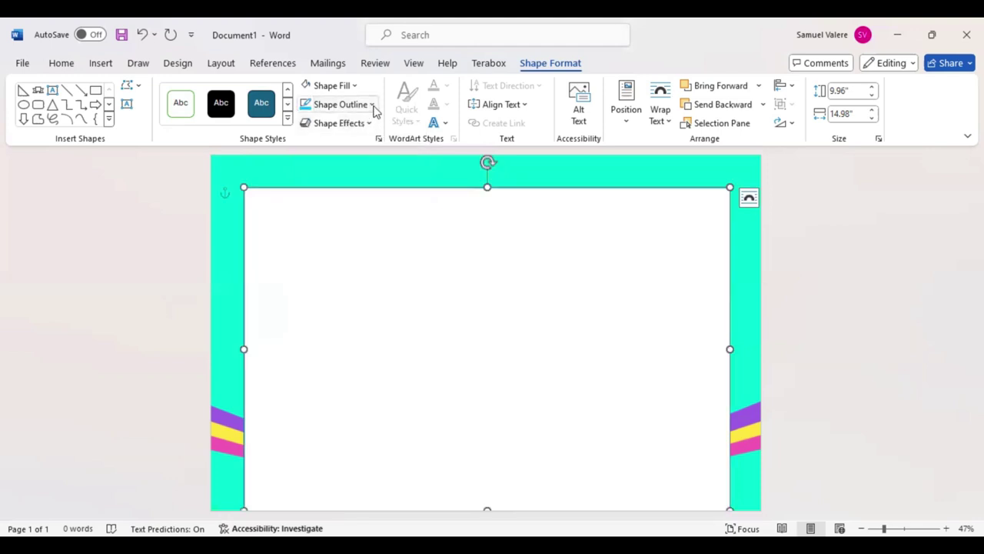
{"action": "left_click", "coordinate": [373, 105]}
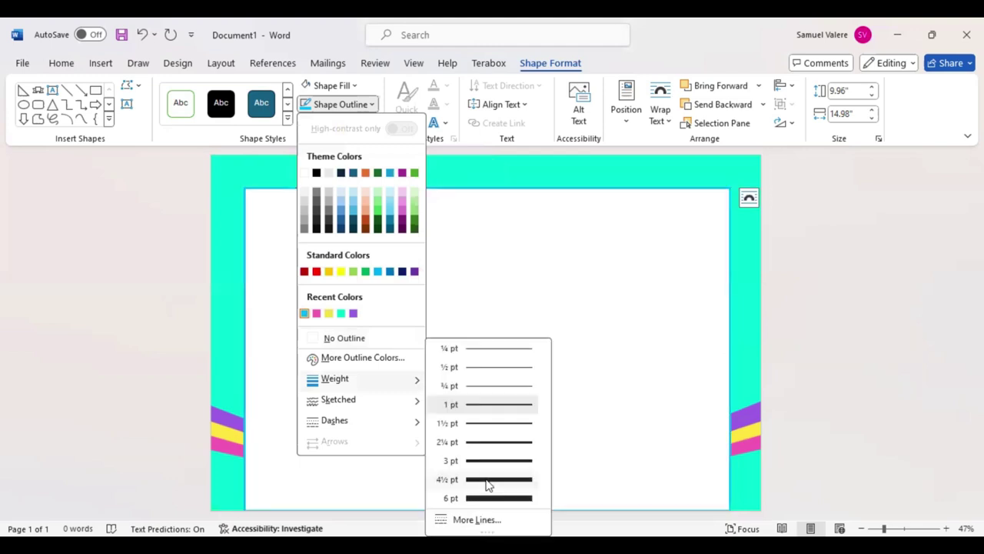
Give the rectangle a 4½ pt outline and no fill so the stripes show through.
{"action": "left_click", "coordinate": [487, 480]}
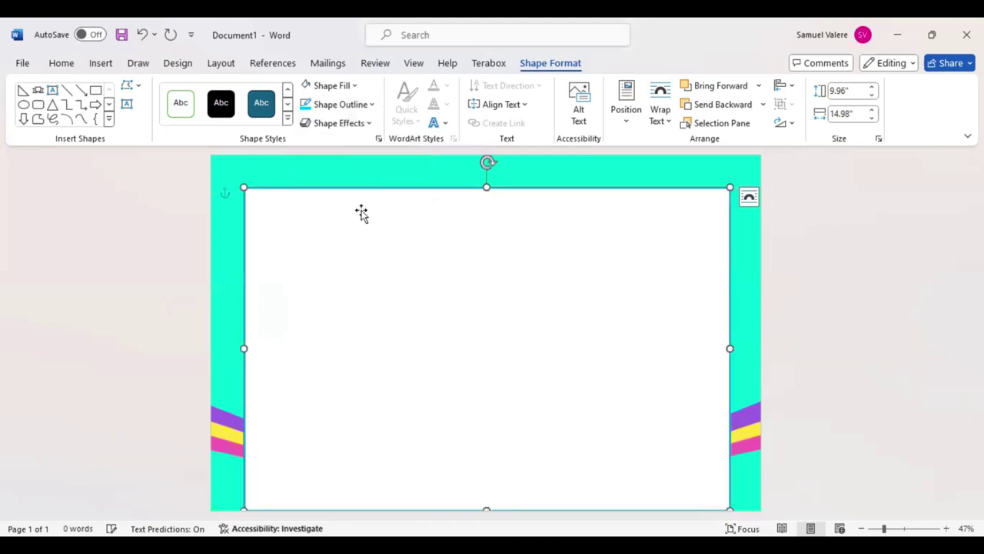
{"action": "left_click", "coordinate": [356, 86]}
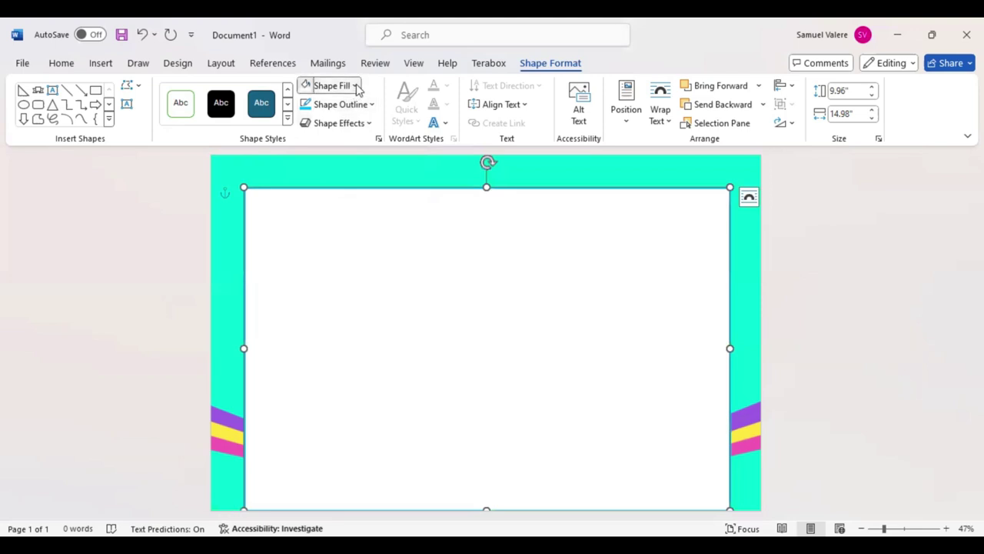
{"action": "left_click", "coordinate": [316, 321]}
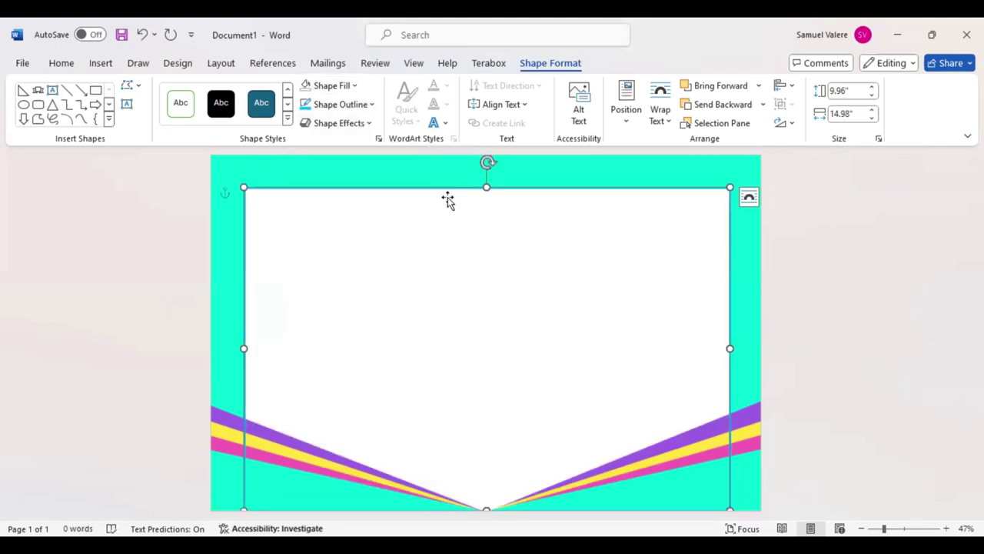
Enlarge the outlined rectangle and send it back two layers behind the stripes.
{"action": "left_click_drag", "start_coordinate": [487, 178], "coordinate": [487, 177]}
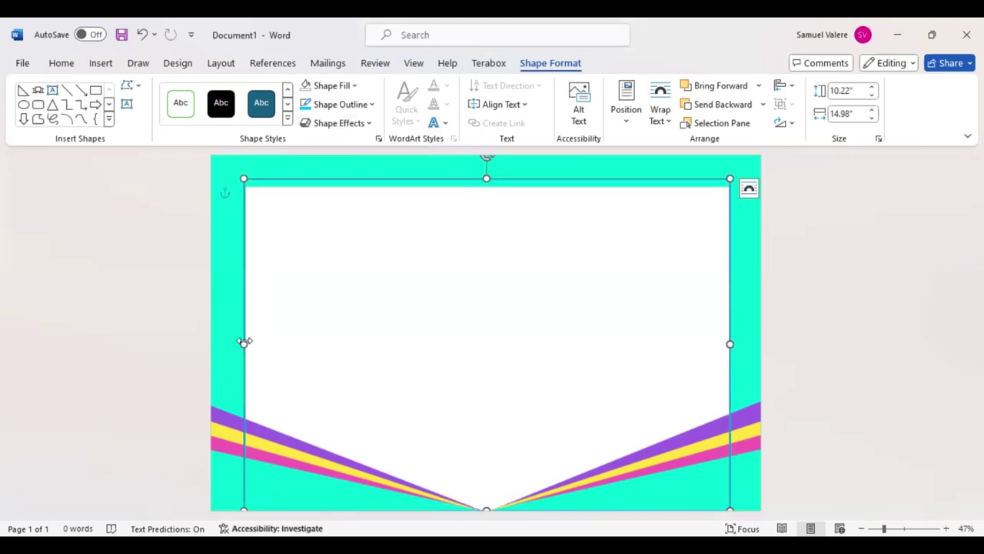
{"action": "left_click_drag", "start_coordinate": [233, 341], "coordinate": [218, 338]}
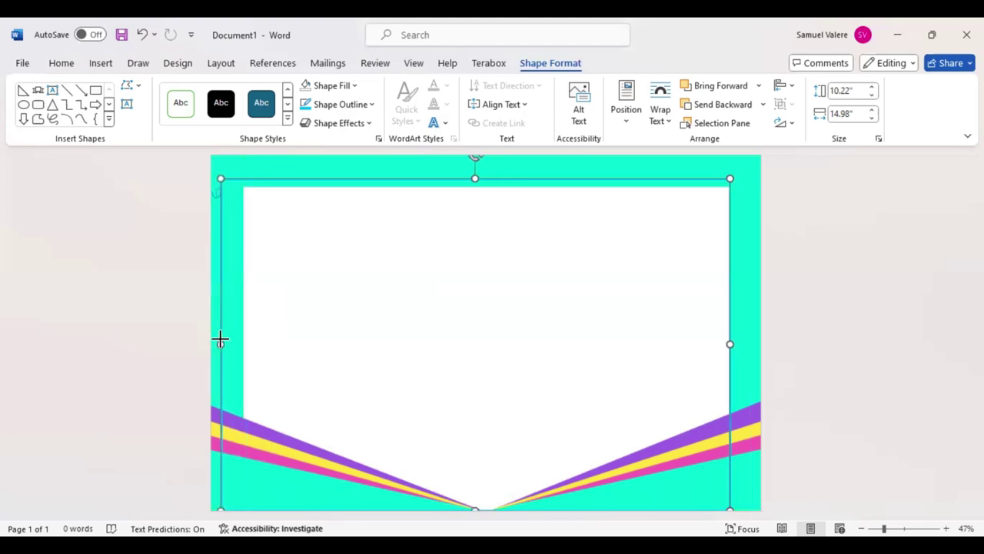
{"action": "mouse_move", "coordinate": [218, 339]}
{"action": "left_mouse_down"}
{"action": "mouse_move", "coordinate": [230, 342]}
{"action": "mouse_move", "coordinate": [237, 323]}
{"action": "left_mouse_up"}
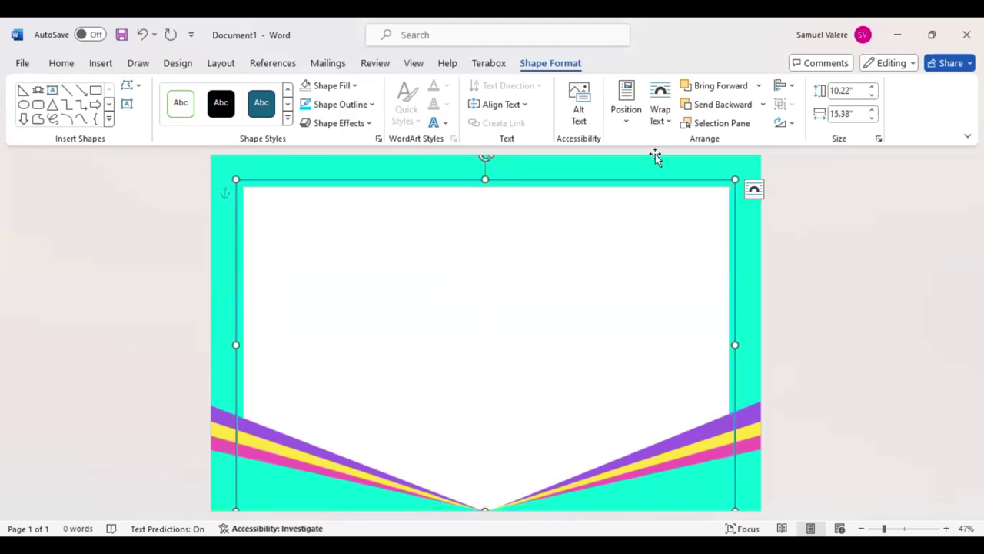
{"action": "left_click", "coordinate": [723, 106]}
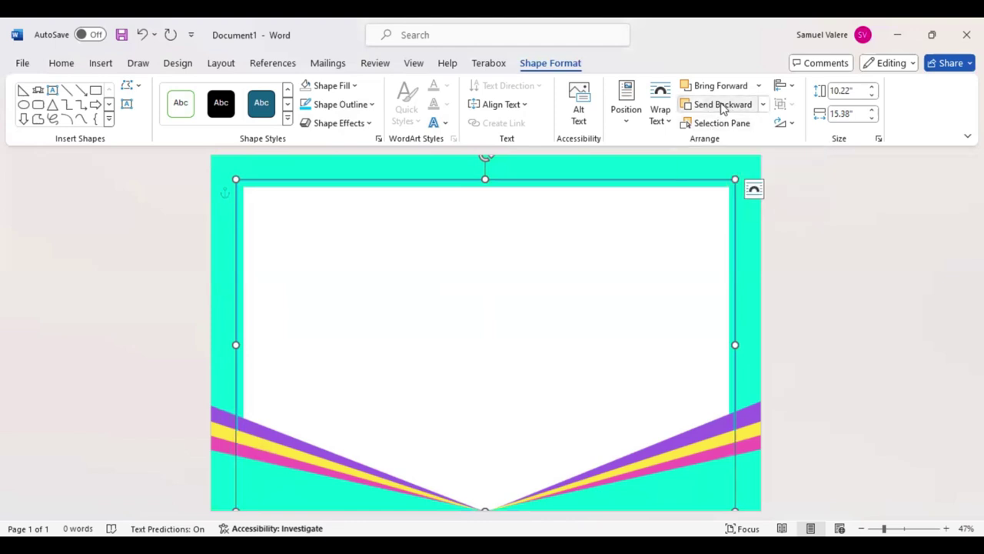
{"action": "left_click", "coordinate": [723, 106]}
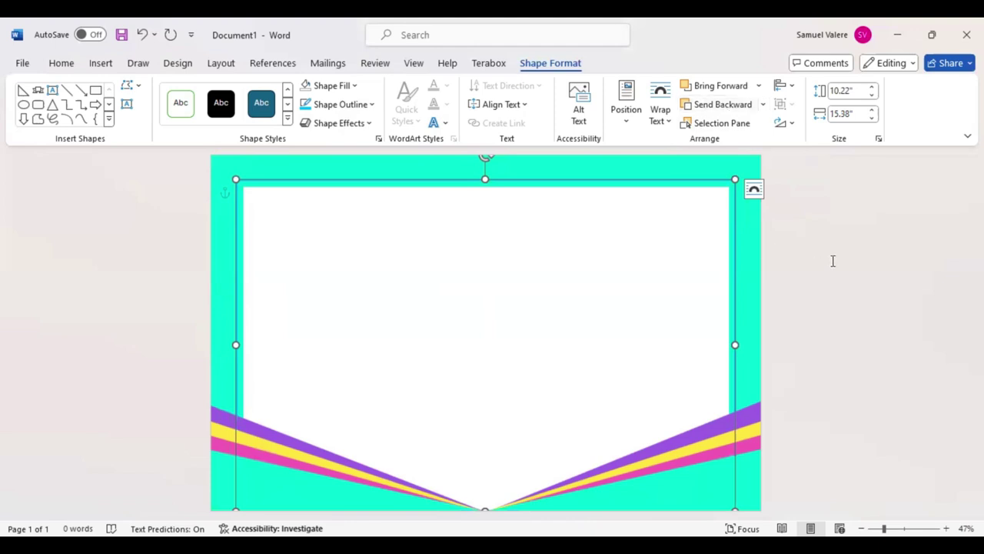
{"action": "left_click", "coordinate": [776, 214]}
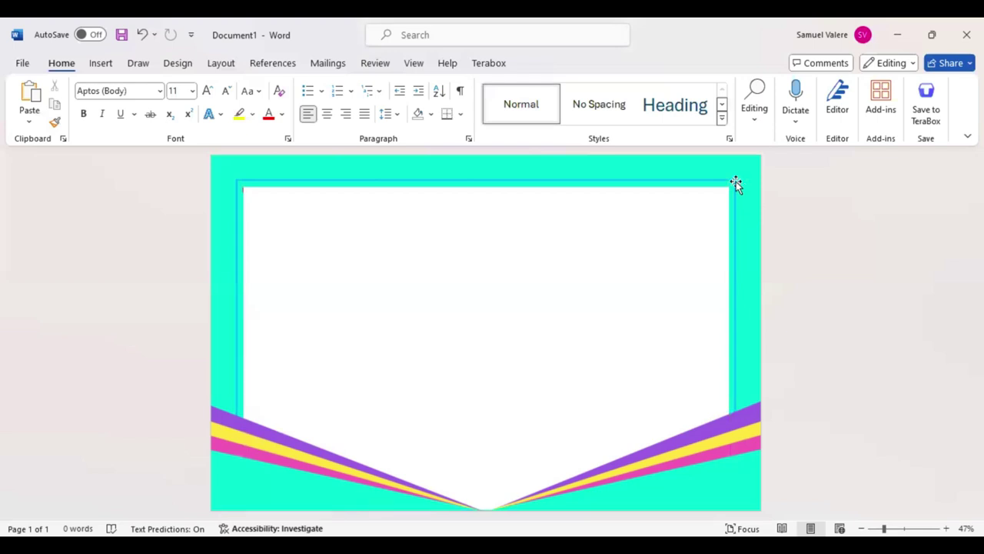
Give the white panel an orange outline and nudge it into place.
{"action": "left_click", "coordinate": [736, 183]}
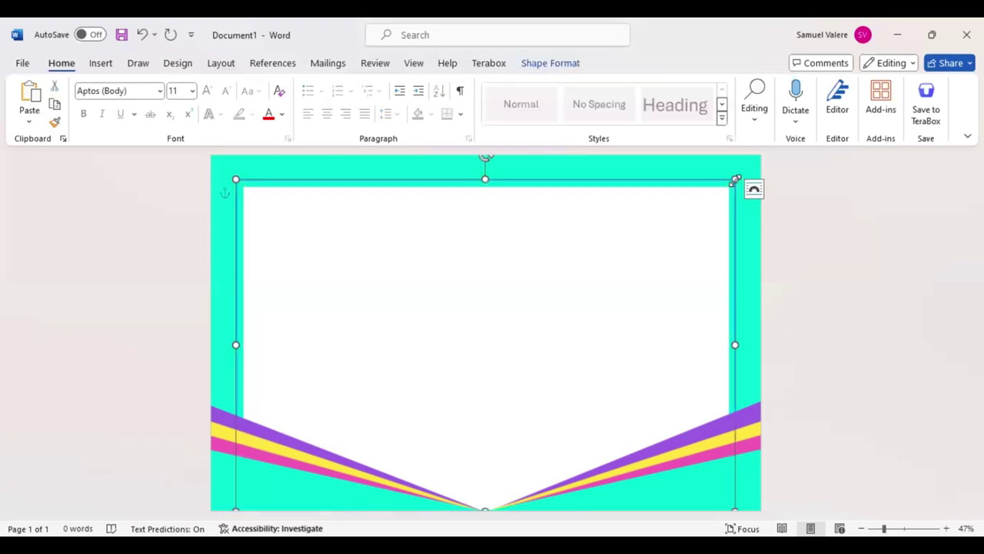
{"action": "left_click", "coordinate": [546, 65]}
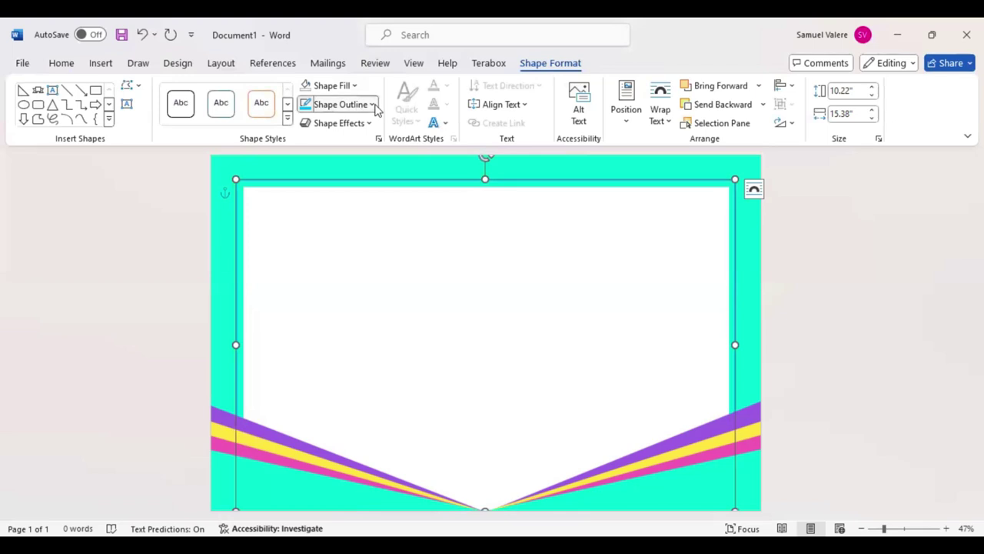
{"action": "left_click", "coordinate": [341, 104]}
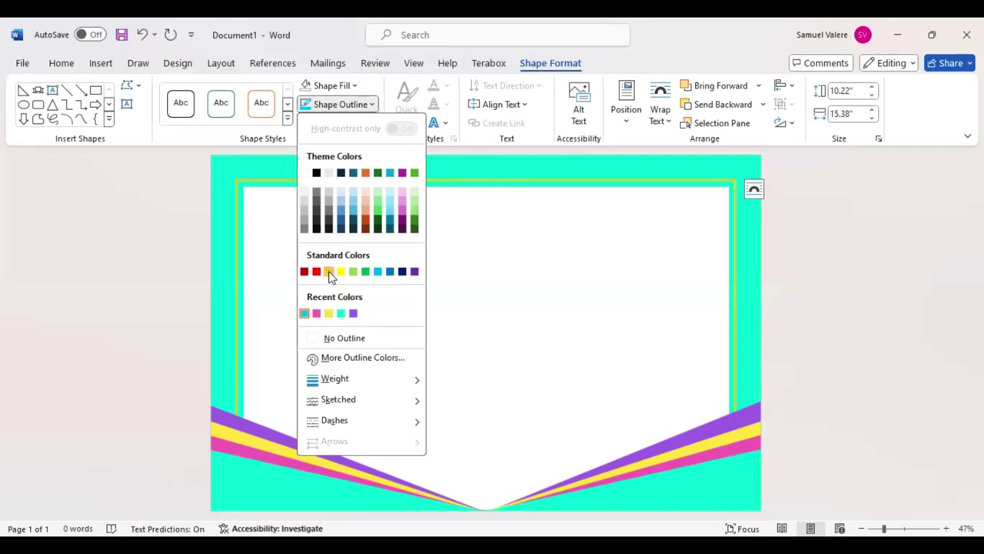
{"action": "left_click", "coordinate": [329, 273]}
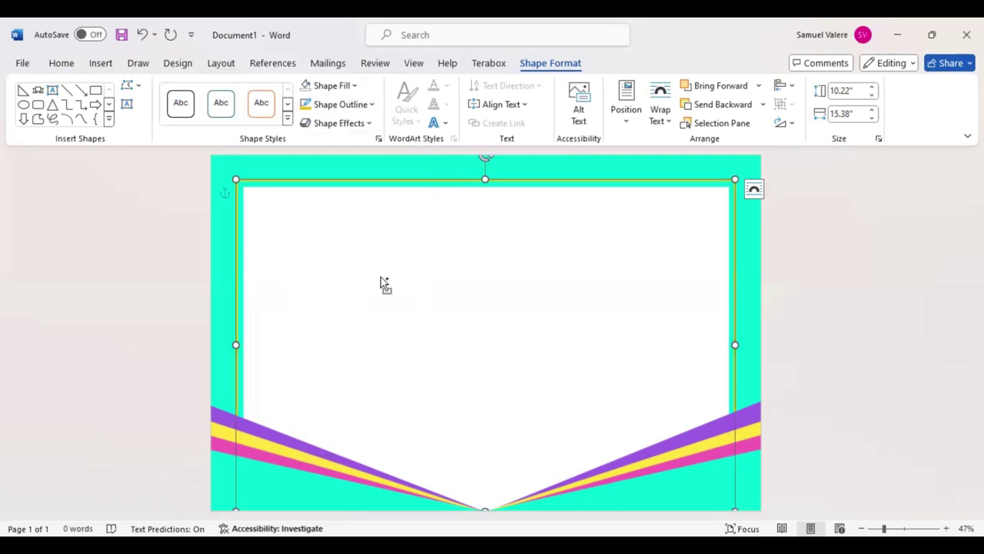
{"action": "left_click_drag", "start_coordinate": [385, 283], "coordinate": [366, 227]}
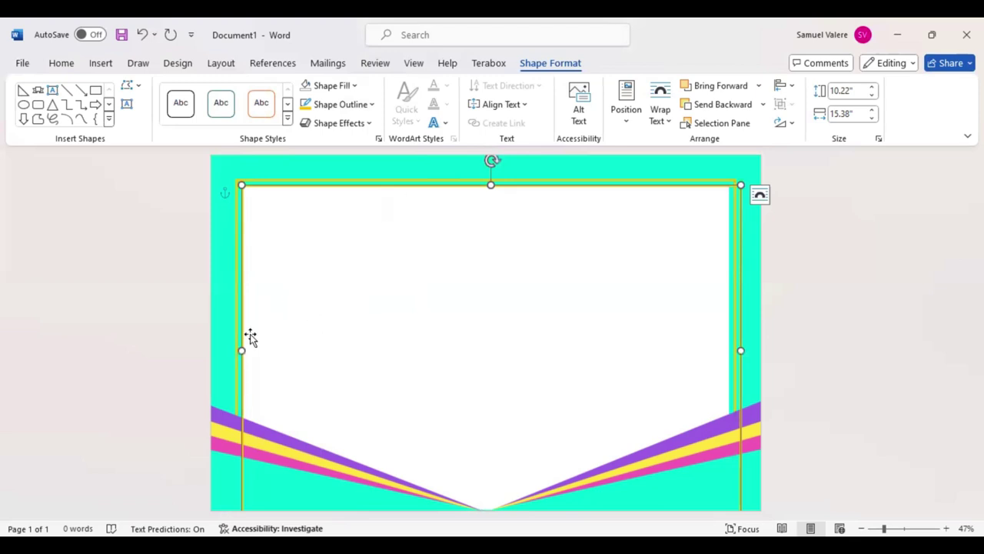
Enlarge the back shape around the panel, centre it, and send it further backward.
{"action": "left_click", "coordinate": [243, 372]}
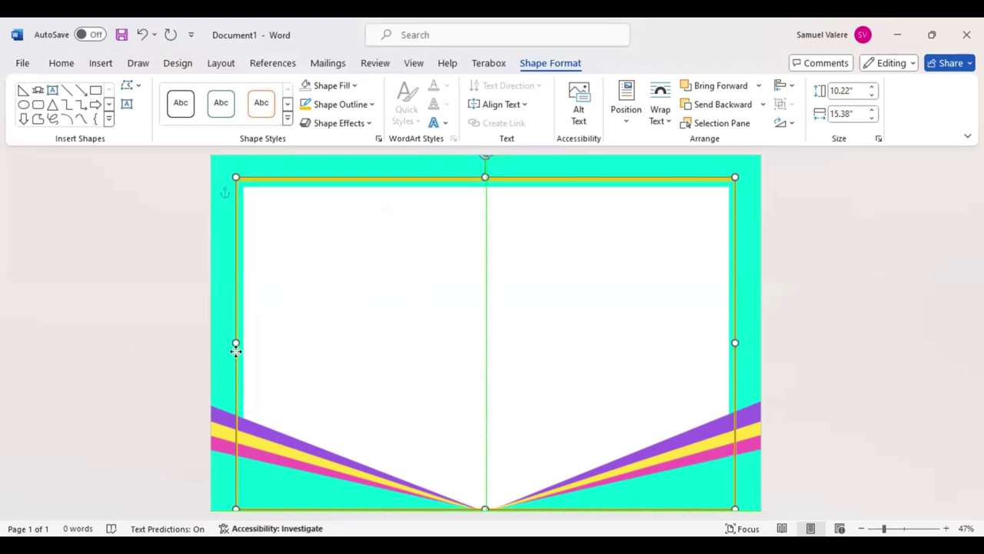
{"action": "left_click_drag", "start_coordinate": [236, 343], "coordinate": [230, 342]}
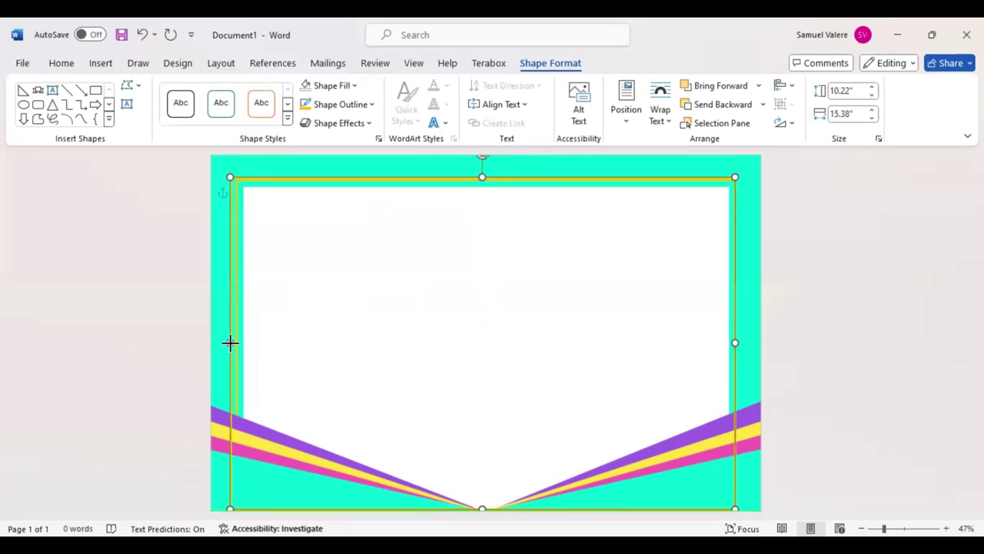
{"action": "left_click_drag", "start_coordinate": [482, 177], "coordinate": [483, 174]}
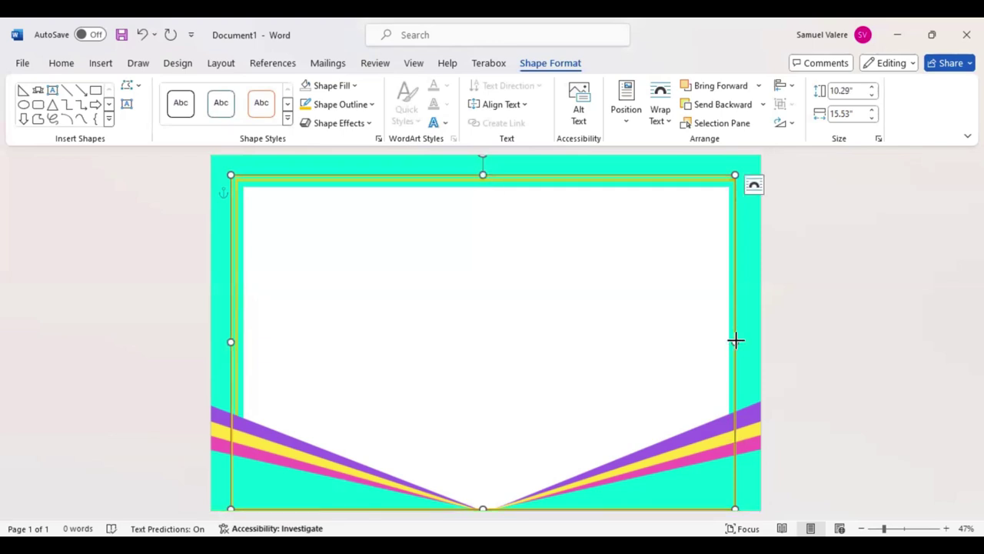
{"action": "left_click_drag", "start_coordinate": [735, 341], "coordinate": [741, 342]}
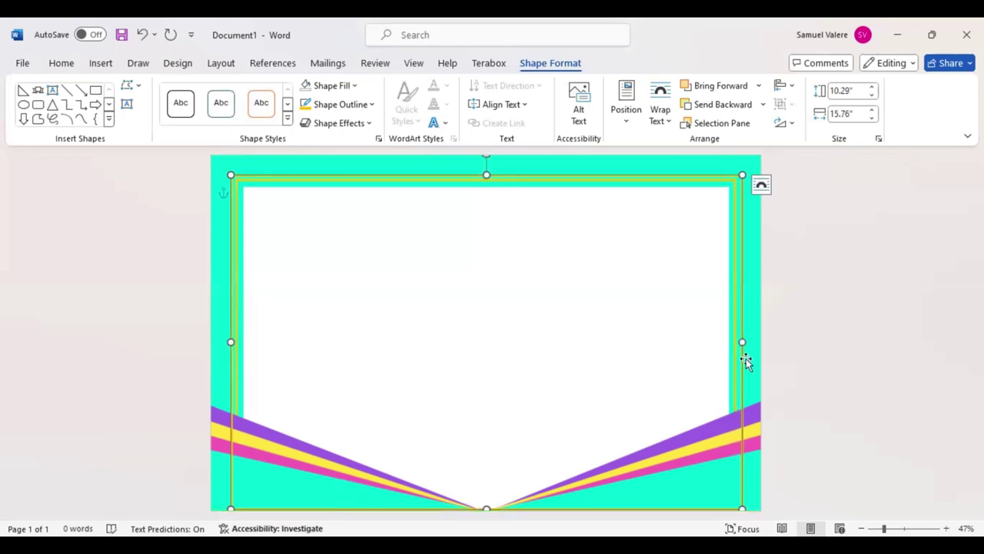
{"action": "left_click_drag", "start_coordinate": [739, 359], "coordinate": [738, 360]}
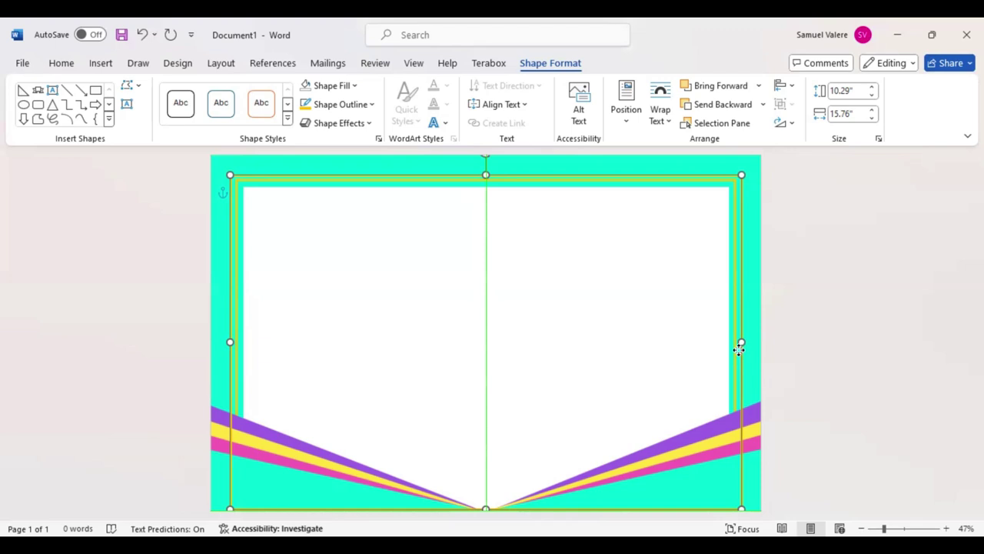
{"action": "left_click", "coordinate": [715, 105]}
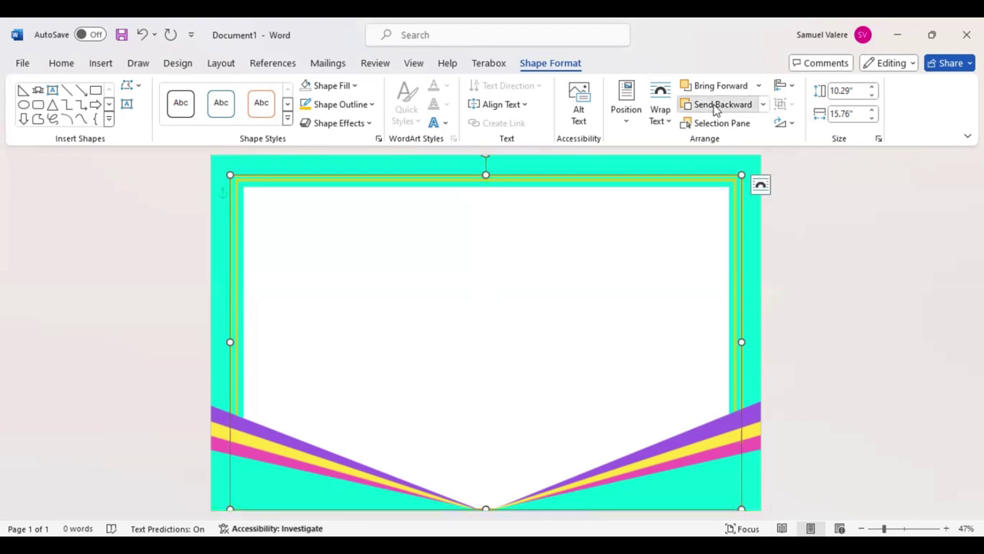
{"action": "left_click", "coordinate": [811, 292]}
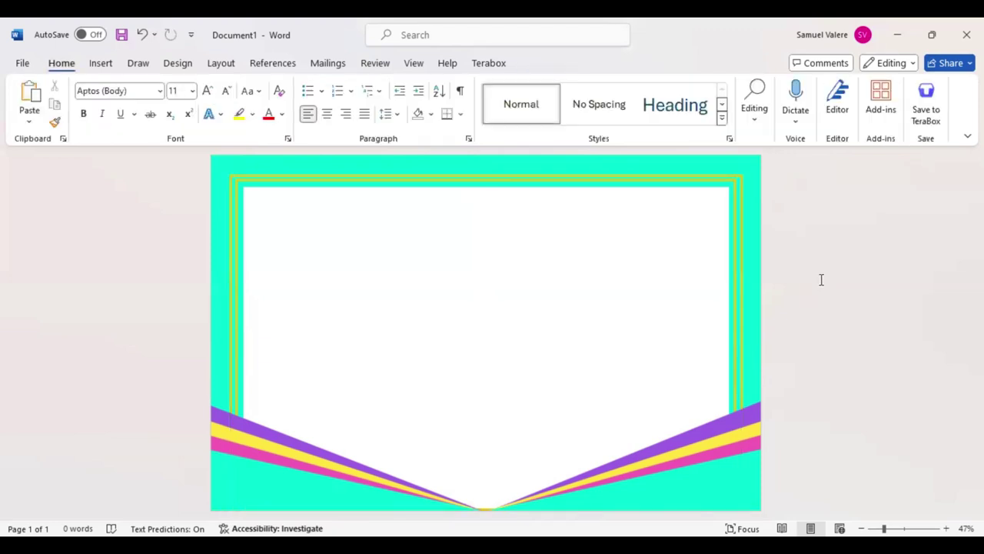
Draw a ribbon banner near the top of the panel and size it.
{"action": "left_click", "coordinate": [101, 65]}
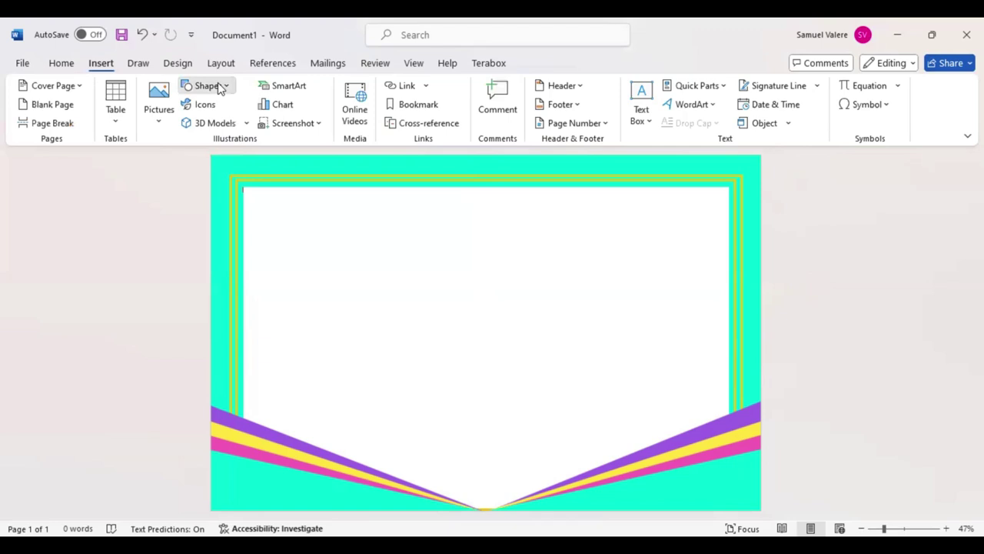
{"action": "left_click", "coordinate": [220, 87]}
{"action": "left_click", "coordinate": [203, 121]}
{"action": "left_click_drag", "start_coordinate": [374, 213], "coordinate": [672, 238]}
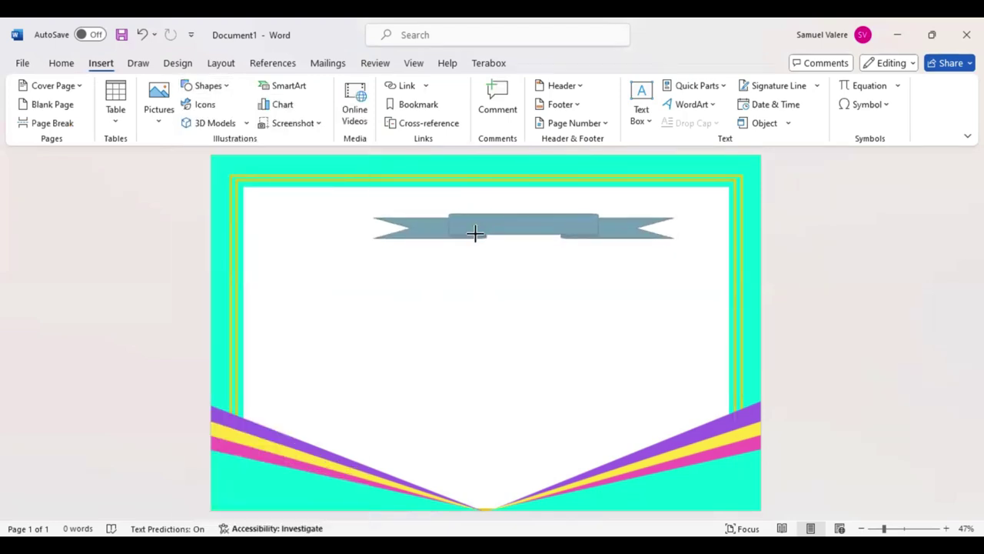
{"action": "left_click_drag", "start_coordinate": [449, 237], "coordinate": [423, 238]}
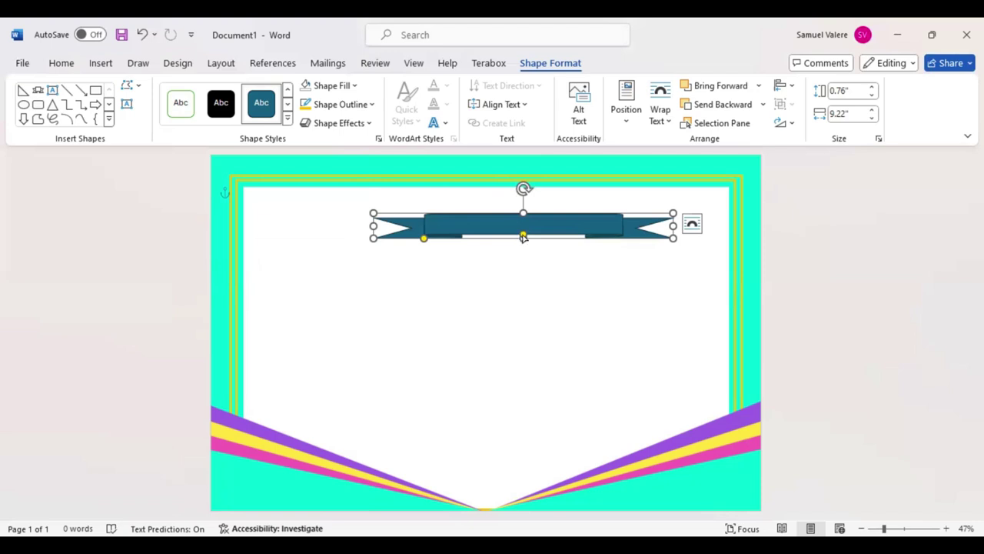
{"action": "mouse_move", "coordinate": [523, 237]}
{"action": "left_mouse_down"}
{"action": "mouse_move", "coordinate": [446, 229]}
{"action": "mouse_move", "coordinate": [446, 237]}
{"action": "left_mouse_up"}
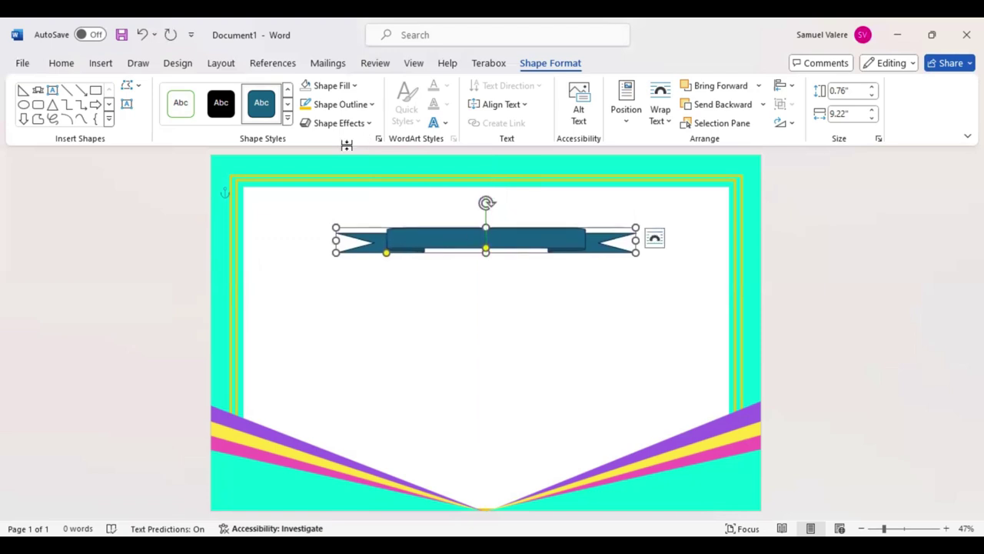
Remove the banner's outline and fill it bright cyan.
{"action": "left_click", "coordinate": [365, 104]}
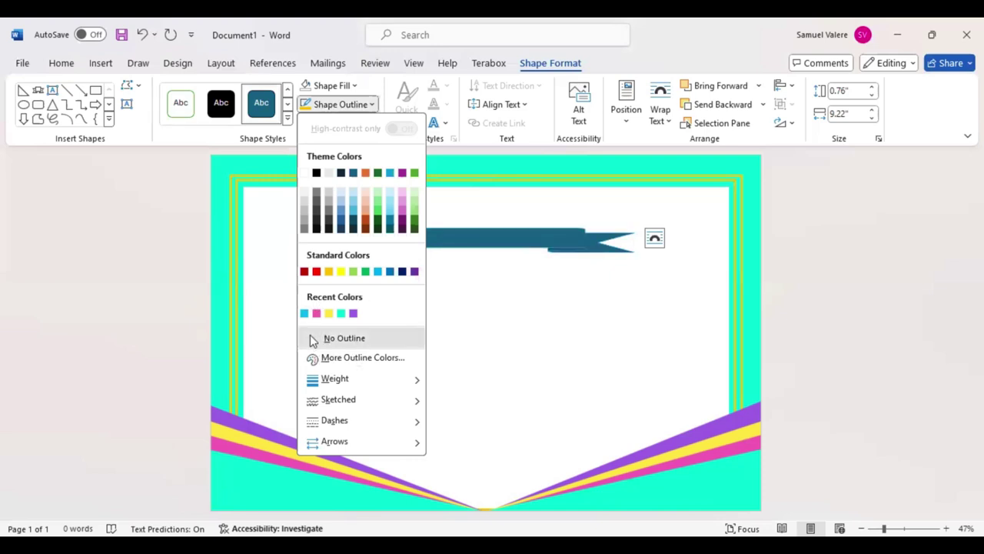
{"action": "left_click", "coordinate": [346, 104]}
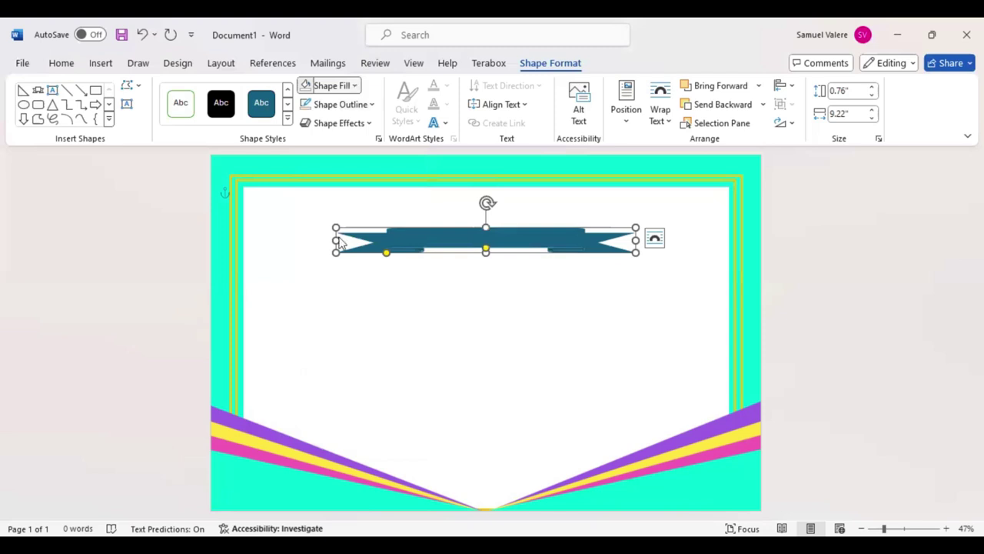
{"action": "left_click", "coordinate": [356, 85]}
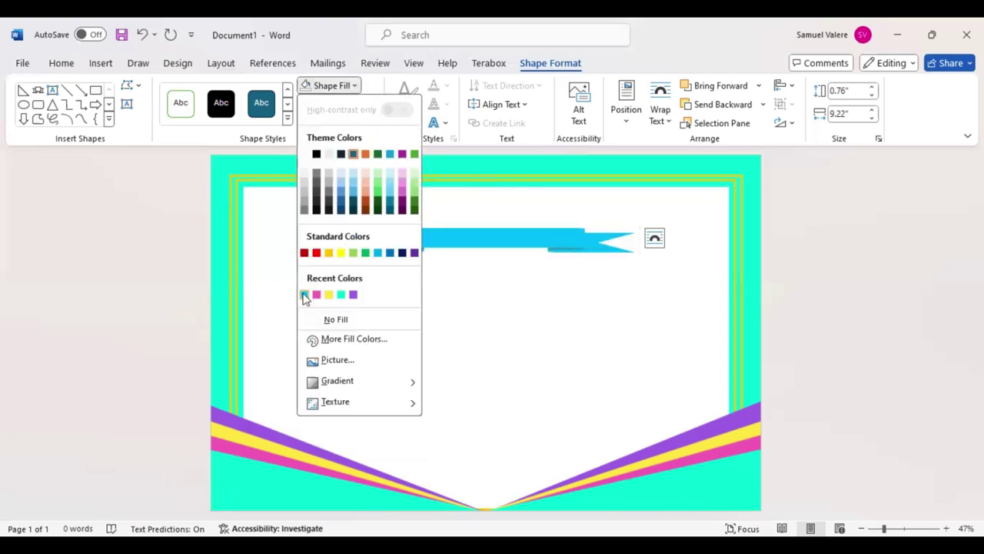
{"action": "left_click", "coordinate": [129, 105]}
{"action": "left_click", "coordinate": [129, 104]}
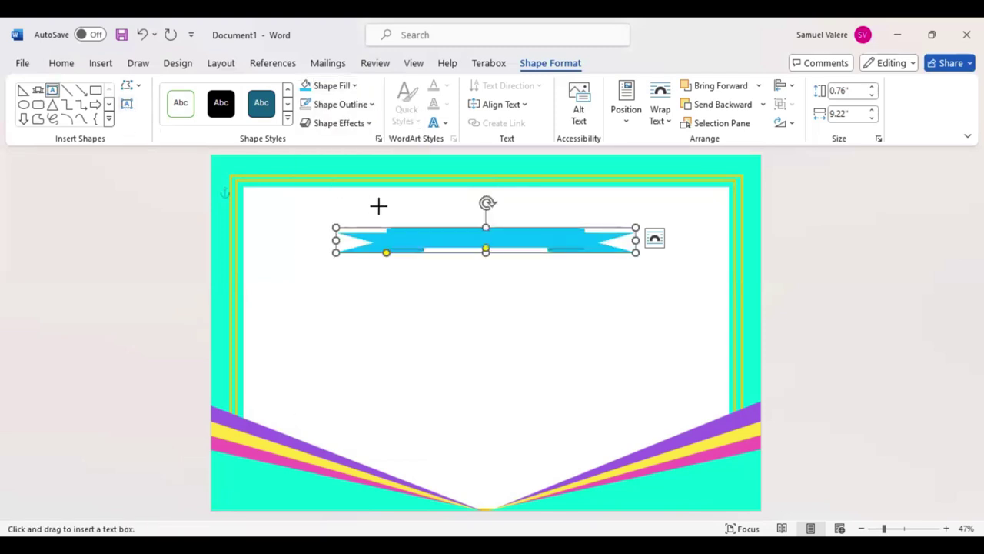
Add a text box on the banner with 'Certificate' centred and in all capitals.
{"action": "left_click_drag", "start_coordinate": [374, 206], "coordinate": [609, 235]}
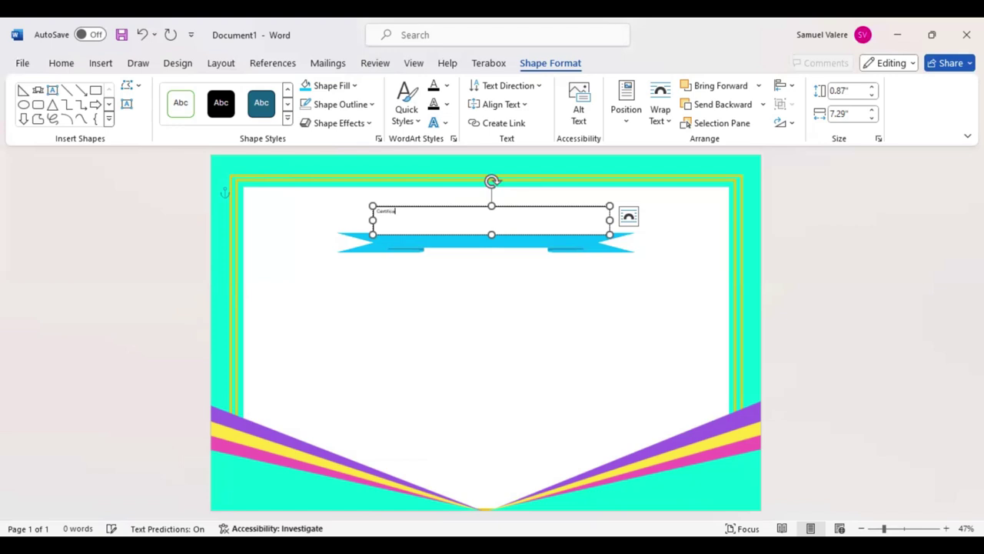
{"action": "left_click_drag", "start_coordinate": [402, 213], "coordinate": [366, 216]}
{"action": "left_click", "coordinate": [355, 86]}
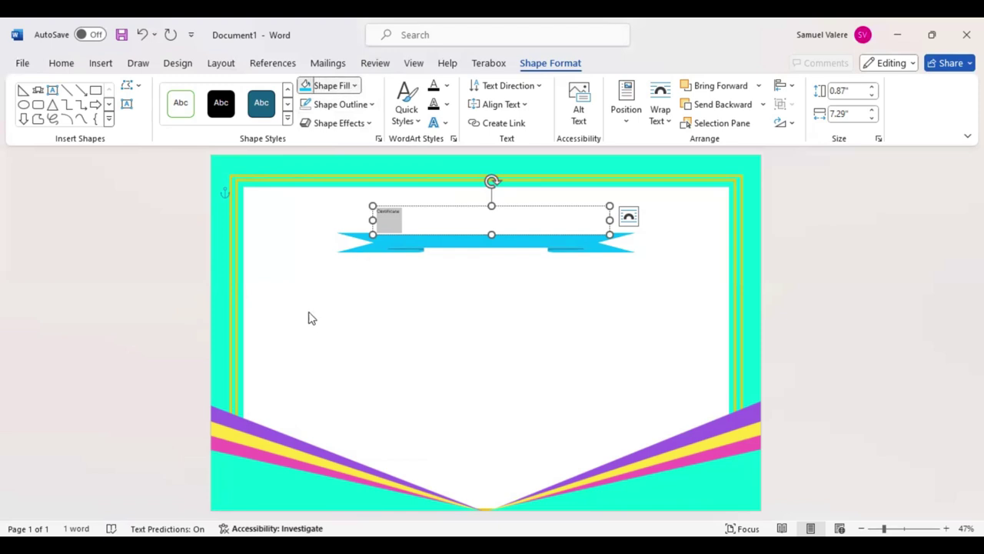
{"action": "left_click", "coordinate": [61, 63]}
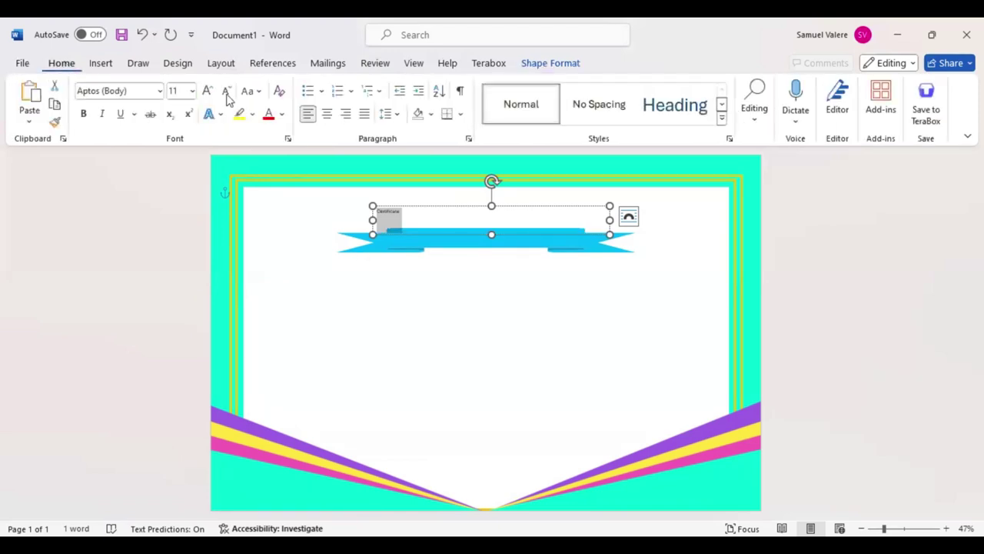
{"action": "left_click", "coordinate": [327, 113]}
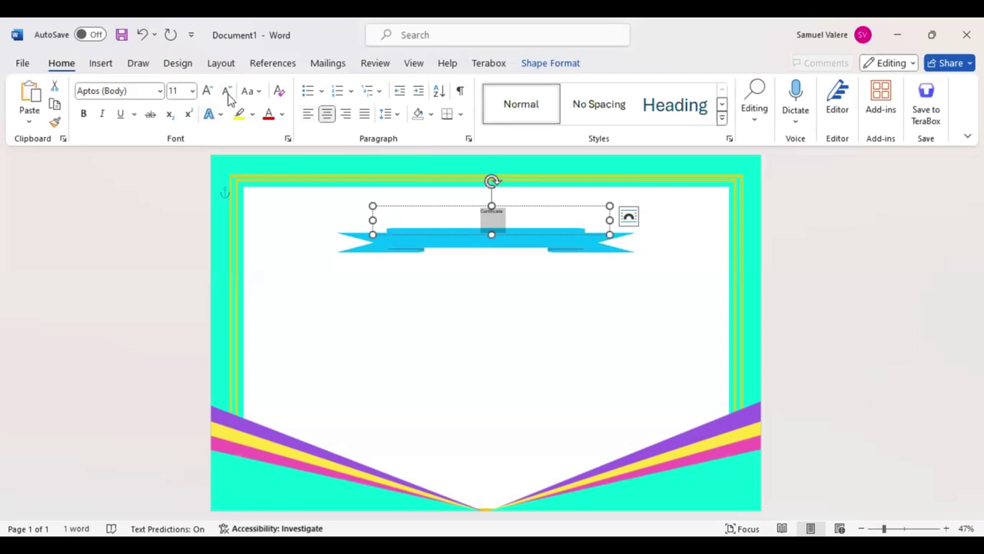
{"action": "left_click", "coordinate": [251, 91]}
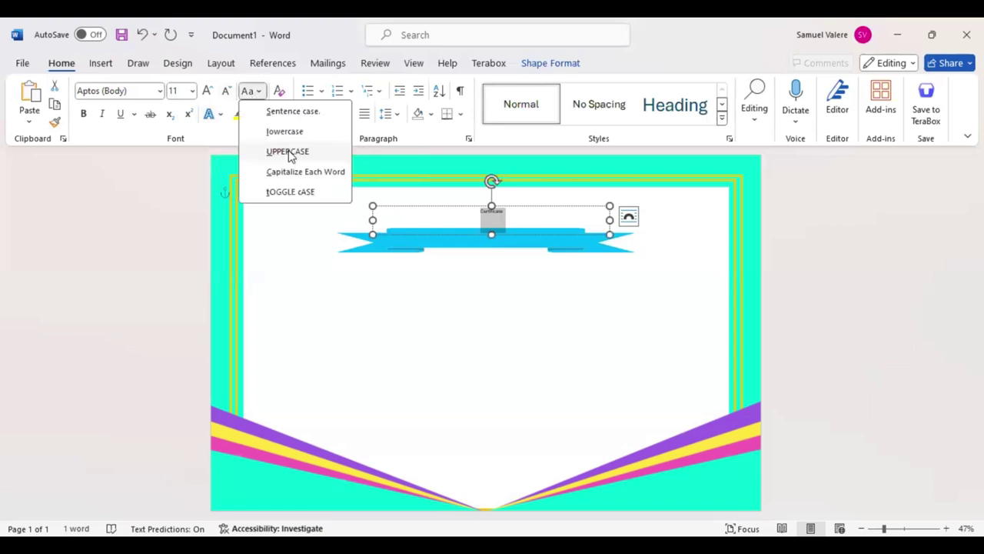
{"action": "left_click", "coordinate": [288, 151]}
Make CERTIFICATE bold and enlarge it to 72 pt.
{"action": "left_click", "coordinate": [208, 91]}
{"action": "left_click", "coordinate": [208, 91]}
{"action": "left_click", "coordinate": [207, 91]}
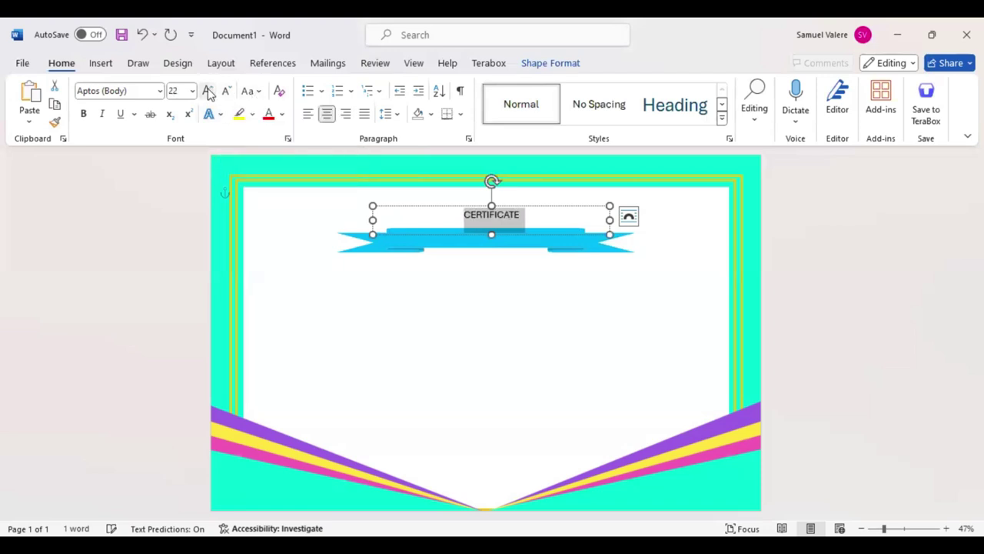
{"action": "left_click", "coordinate": [207, 91]}
{"action": "left_click", "coordinate": [208, 91]}
{"action": "left_click", "coordinate": [208, 91]}
{"action": "left_click", "coordinate": [208, 91]}
{"action": "left_click", "coordinate": [207, 91]}
{"action": "left_click", "coordinate": [208, 90]}
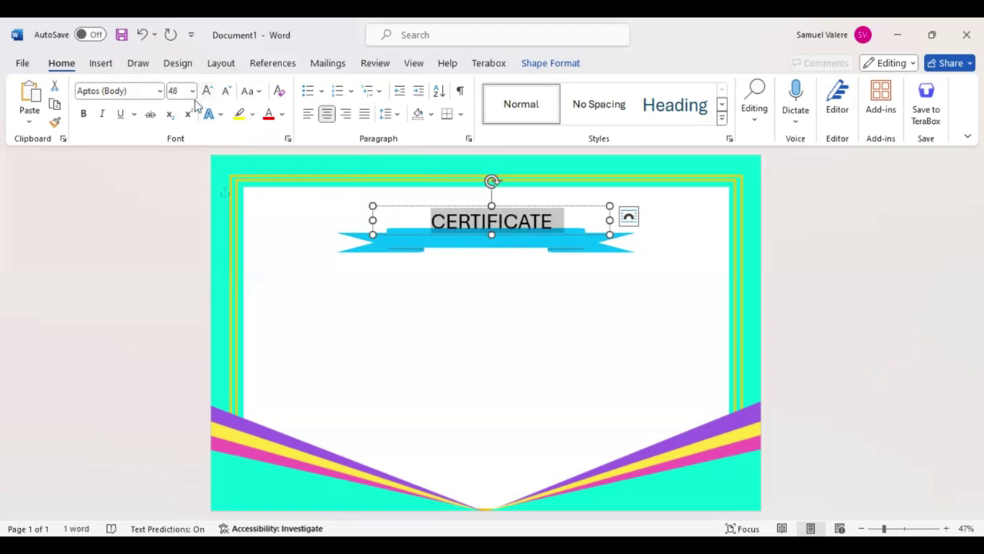
{"action": "left_click", "coordinate": [83, 114]}
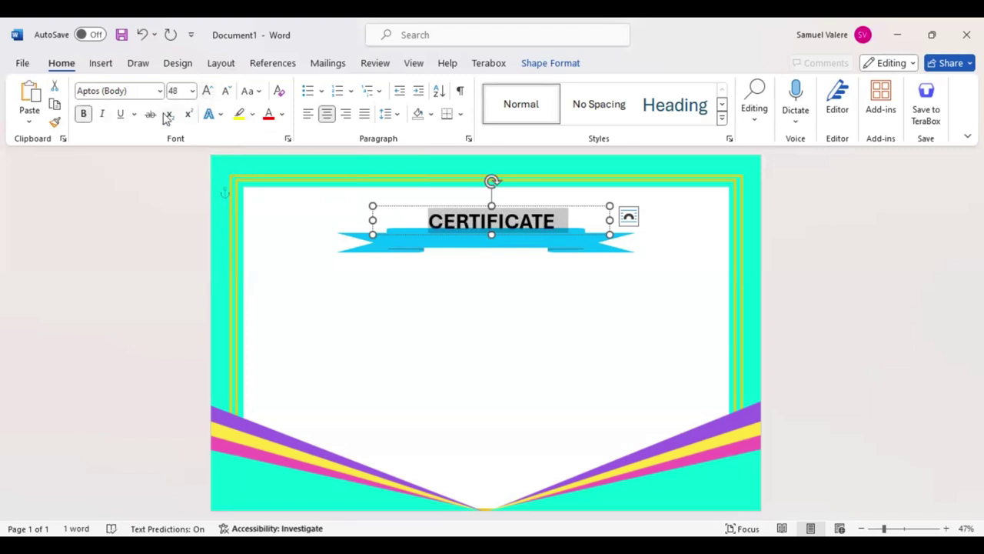
{"action": "left_click", "coordinate": [209, 91]}
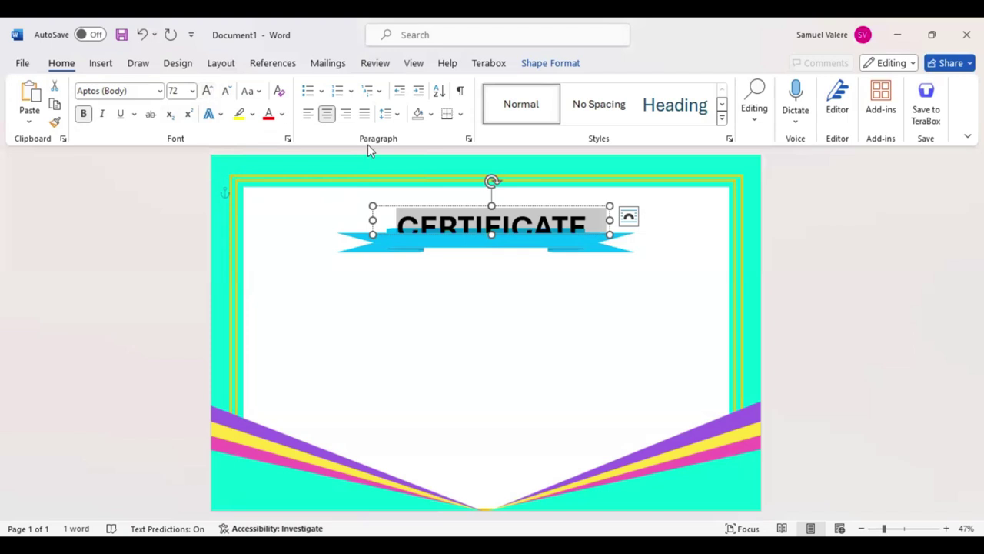
Lengthen the CERTIFICATE box, then copy it onto the banner and type 'Of Appreciation'.
{"action": "left_click_drag", "start_coordinate": [492, 234], "coordinate": [498, 226]}
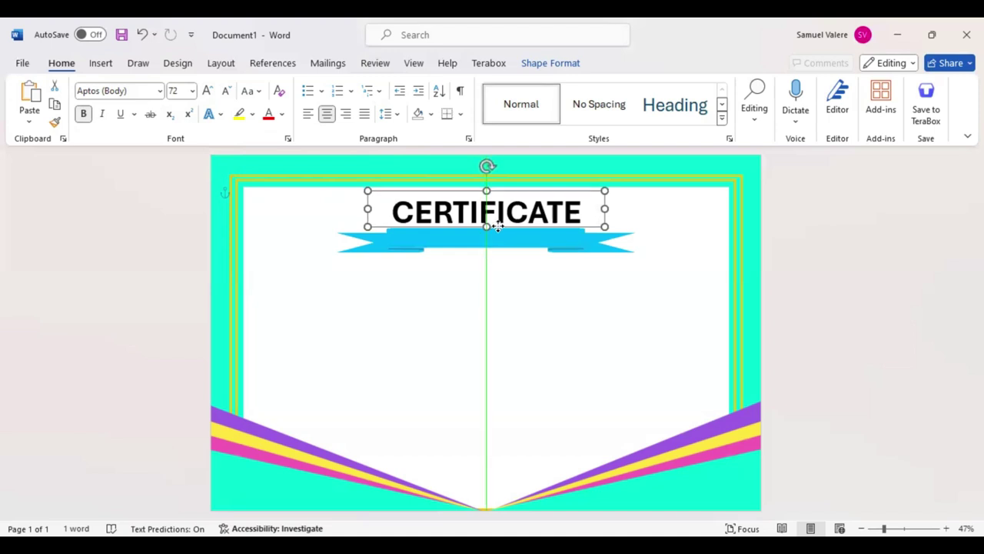
{"action": "mouse_move", "coordinate": [498, 226]}
{"action": "left_mouse_down"}
{"action": "mouse_move", "coordinate": [500, 243]}
{"action": "mouse_move", "coordinate": [518, 245]}
{"action": "left_mouse_up"}
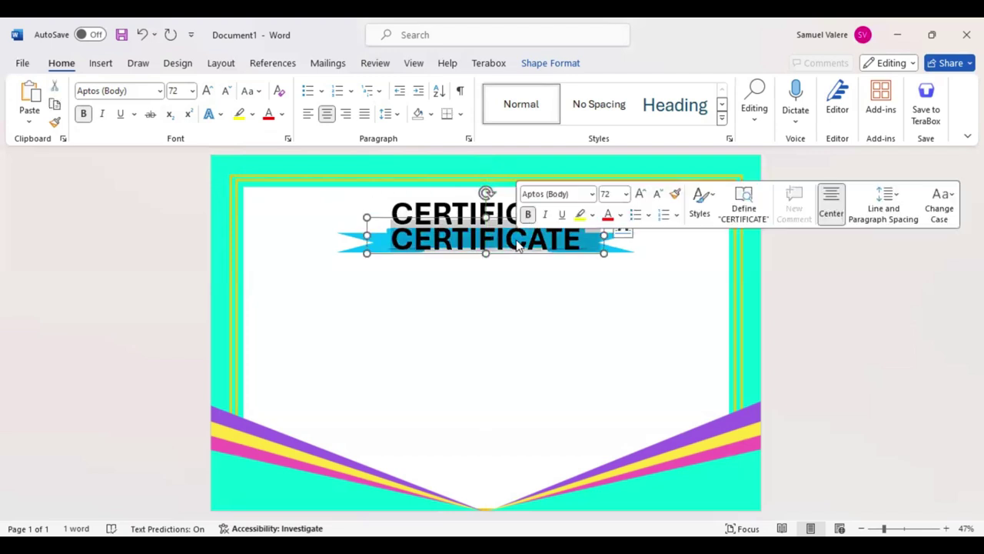
{"action": "type", "text": "Of "}
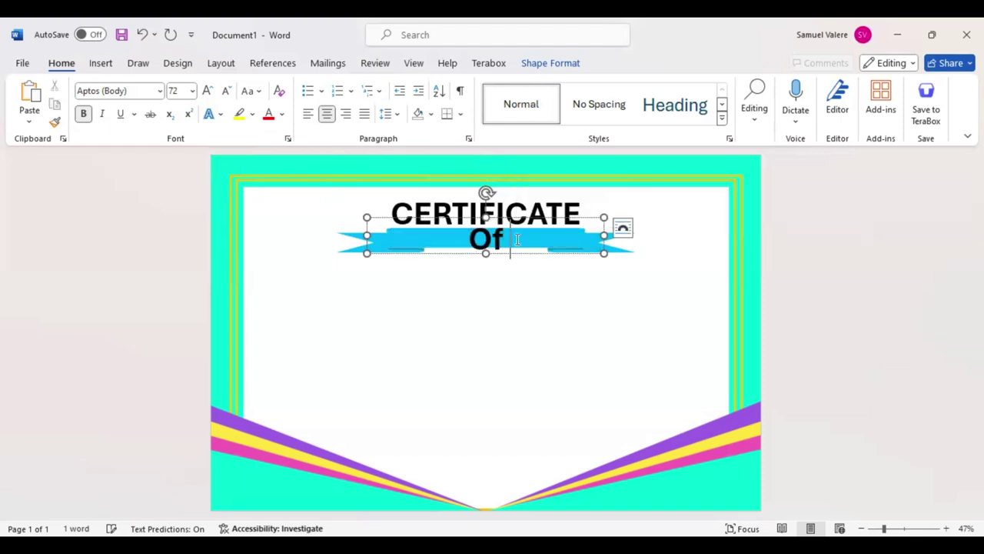
{"action": "type", "text": "Appreci"}
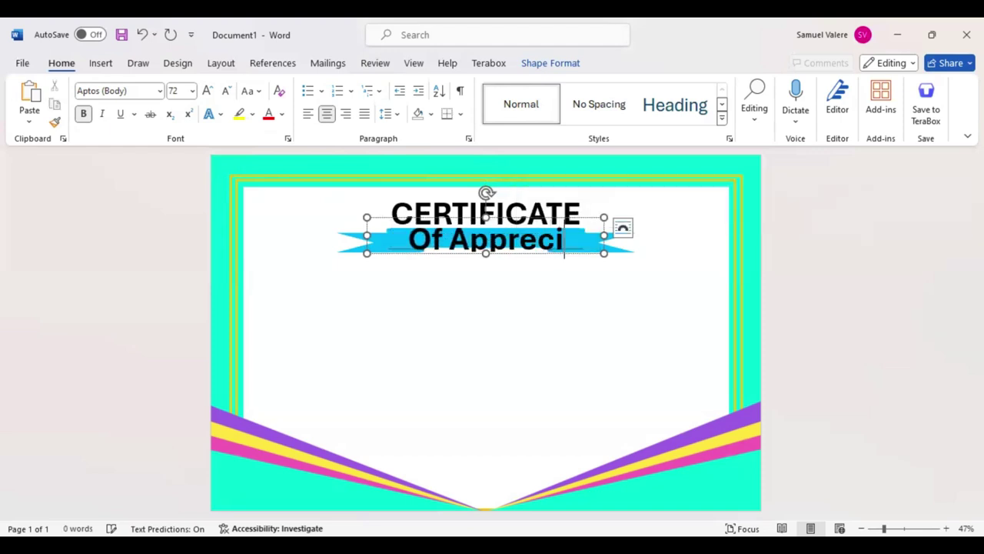
{"action": "type", "text": "ati"}
{"action": "key", "text": "ctrl+BackSpace"}
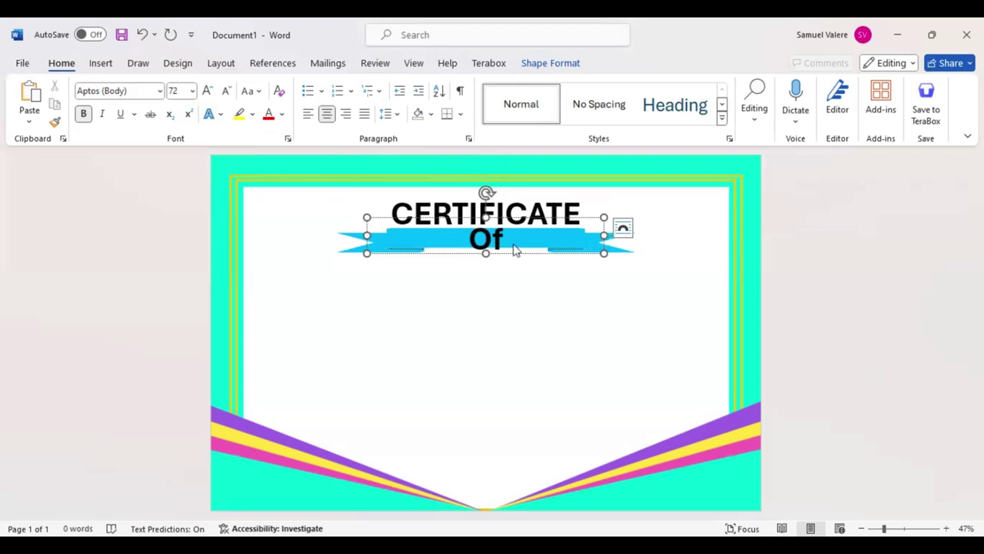
Restore 'Of Appreciation', make it uppercase, and shrink it to 24 pt.
{"action": "key", "text": "ctrl+z"}
{"action": "left_click", "coordinate": [227, 91]}
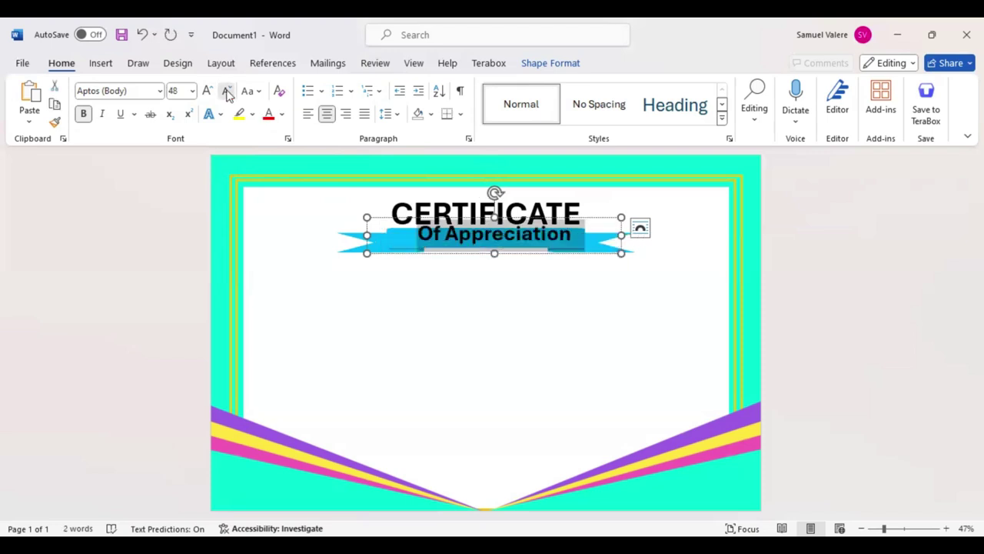
{"action": "left_click", "coordinate": [227, 91]}
{"action": "left_click", "coordinate": [255, 92]}
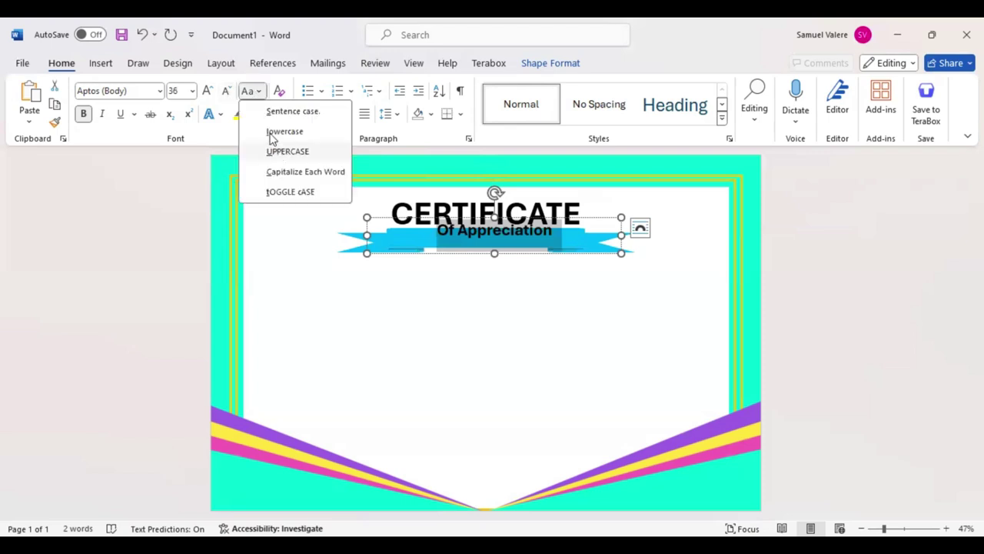
{"action": "left_click", "coordinate": [275, 149]}
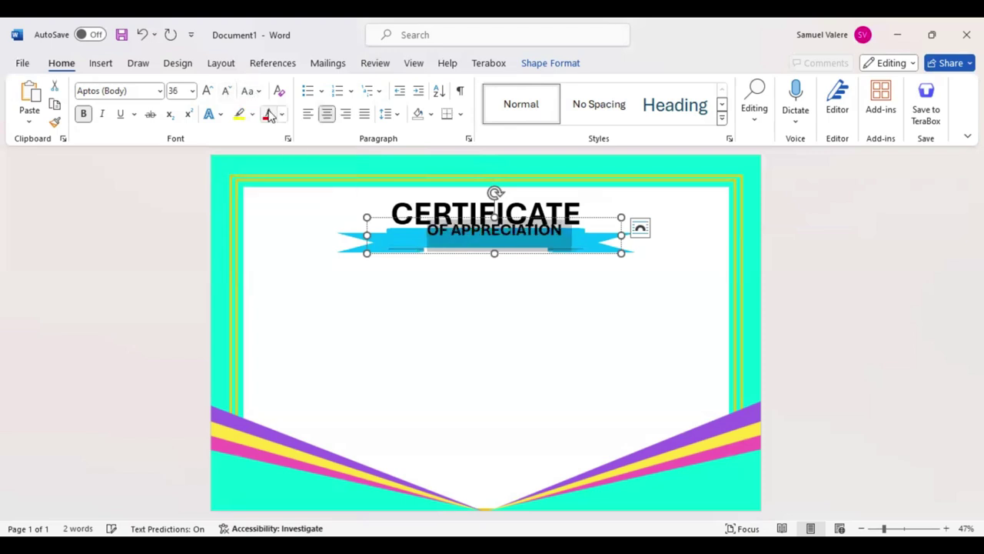
{"action": "left_click", "coordinate": [227, 91]}
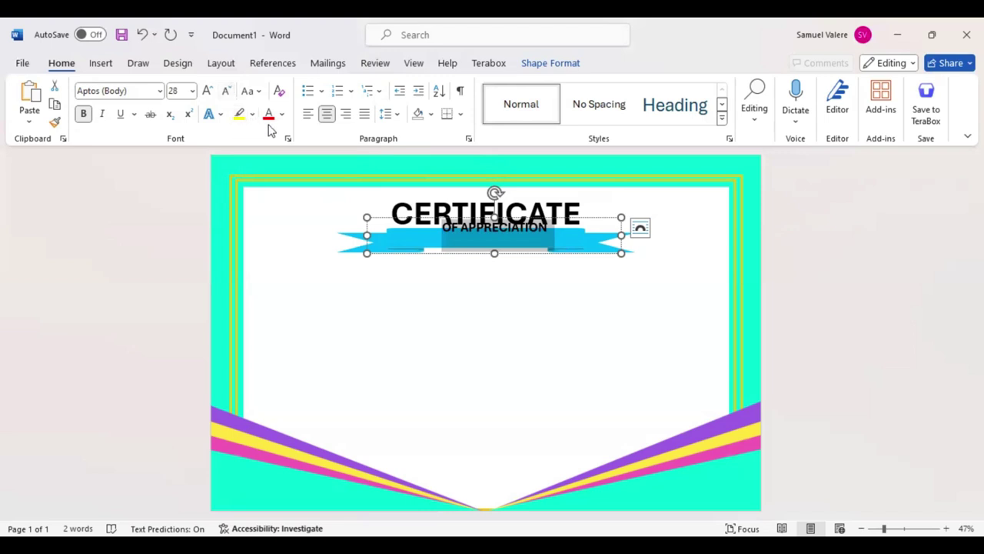
{"action": "left_click", "coordinate": [227, 91]}
{"action": "left_click", "coordinate": [228, 92]}
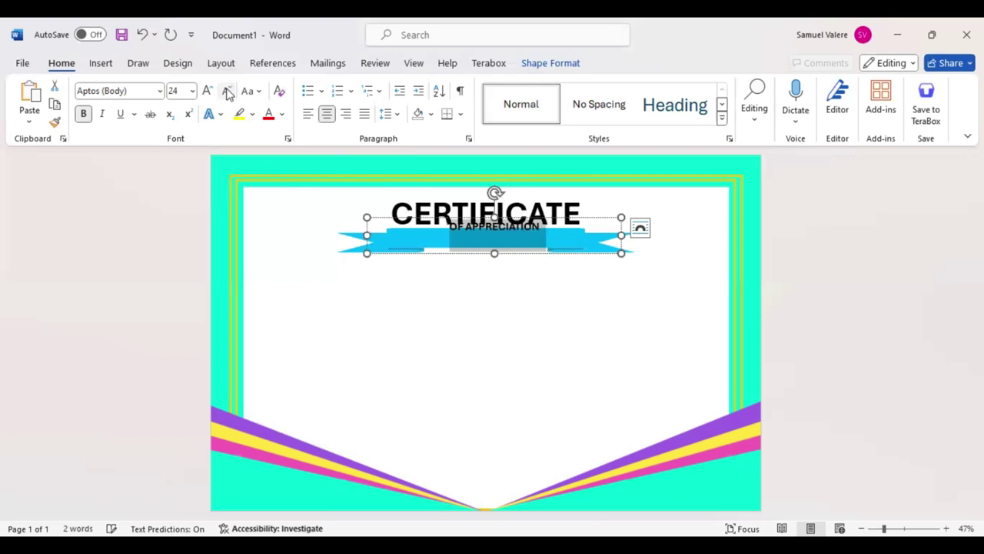
Expand the OF APPRECIATION character spacing by 7 pt.
{"action": "left_click", "coordinate": [286, 138]}
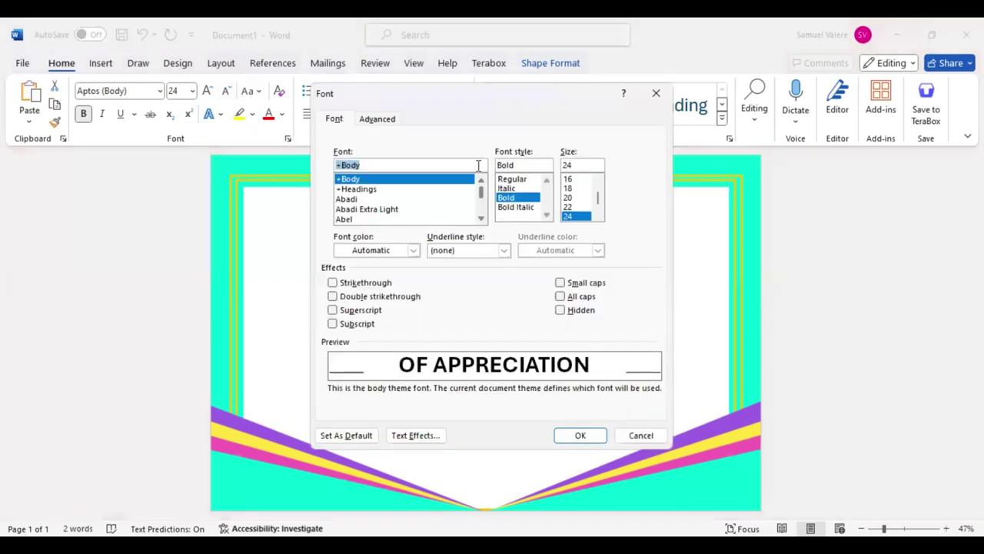
{"action": "left_click", "coordinate": [378, 119]}
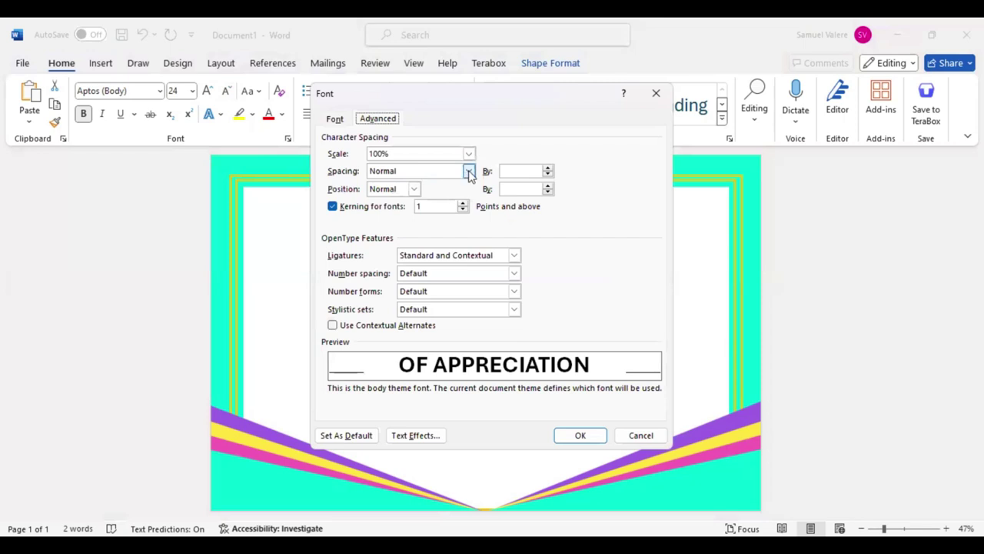
{"action": "left_click", "coordinate": [469, 171]}
{"action": "left_click", "coordinate": [408, 194]}
{"action": "left_click", "coordinate": [506, 171]}
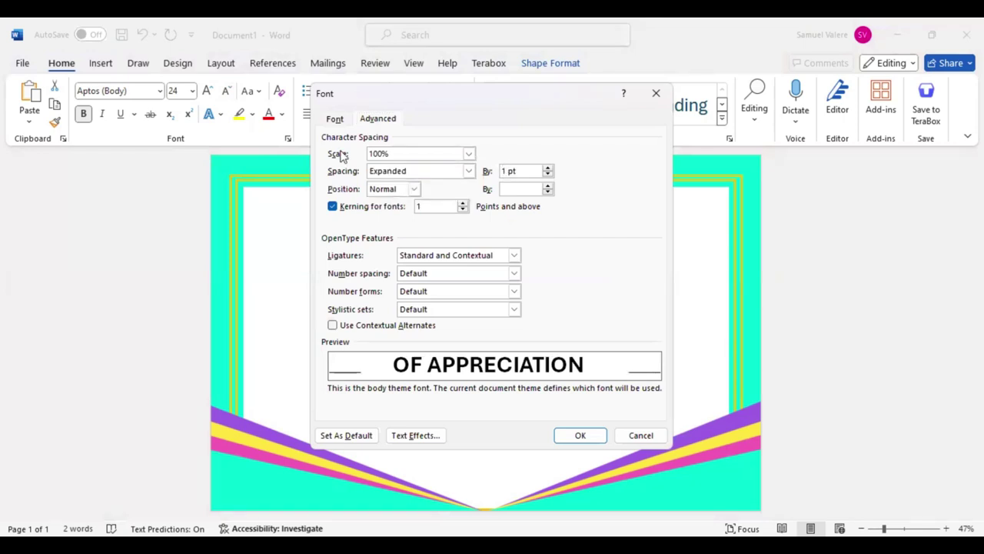
{"action": "key", "text": "BackSpace"}
{"action": "type", "text": "7"}
{"action": "key", "text": "Return"}
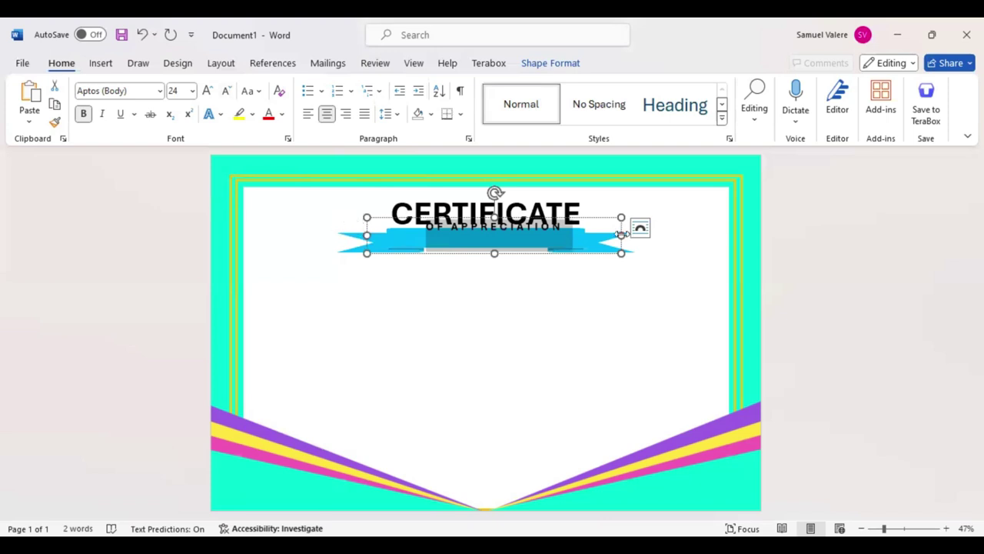
Narrow the OF APPRECIATION box to one line and centre it on the banner.
{"action": "left_click_drag", "start_coordinate": [595, 233], "coordinate": [592, 235]}
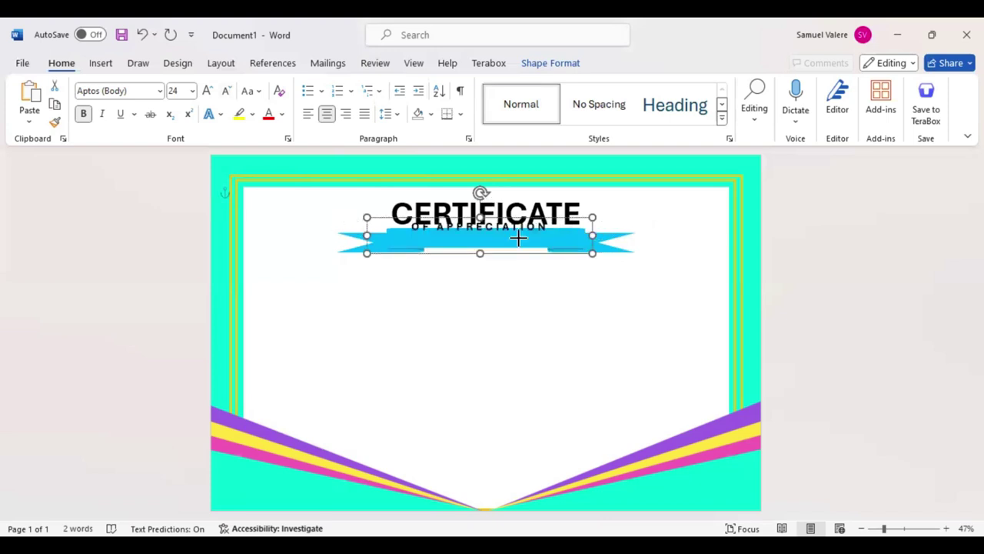
{"action": "left_click_drag", "start_coordinate": [517, 239], "coordinate": [518, 235]}
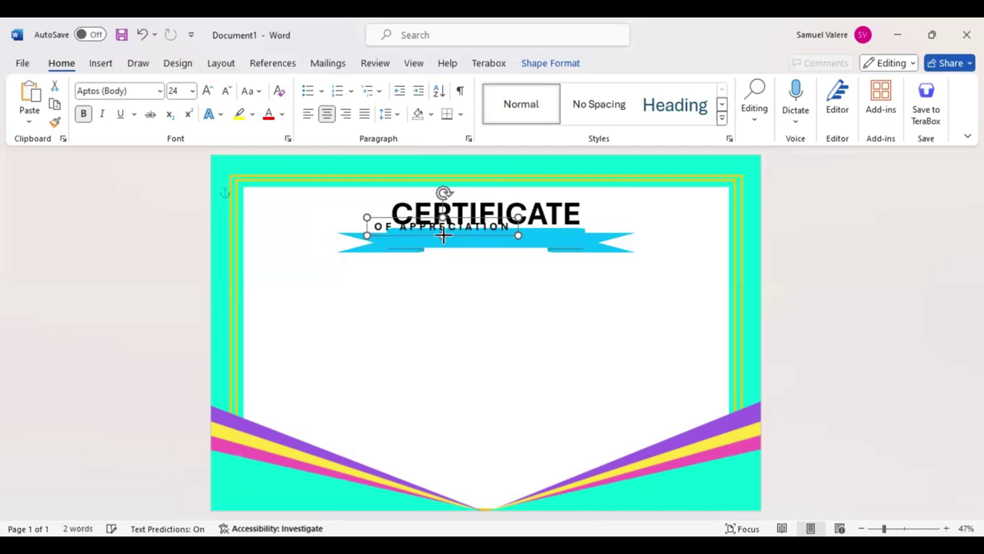
{"action": "left_click_drag", "start_coordinate": [448, 239], "coordinate": [500, 245]}
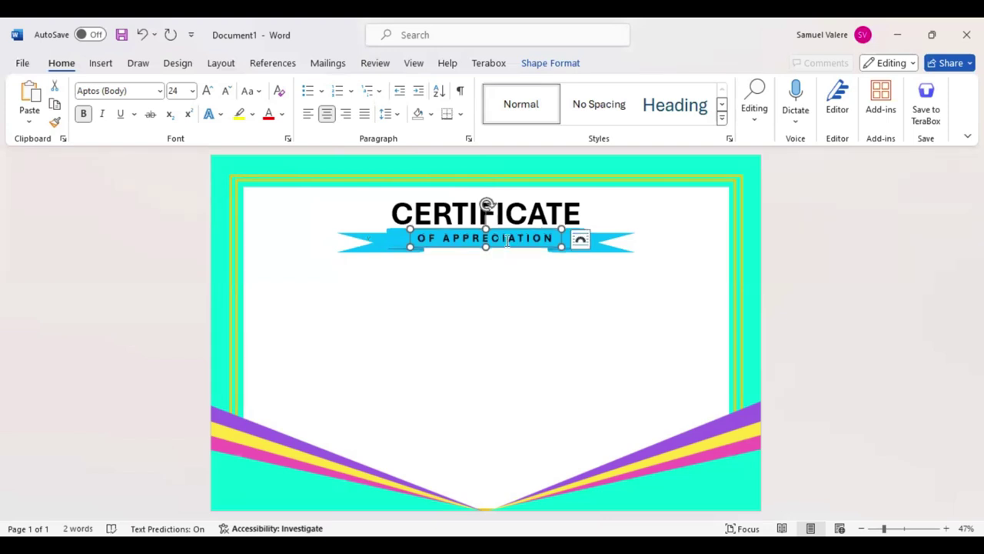
Set the OF APPRECIATION text fill to white.
{"action": "triple_click", "coordinate": [500, 238]}
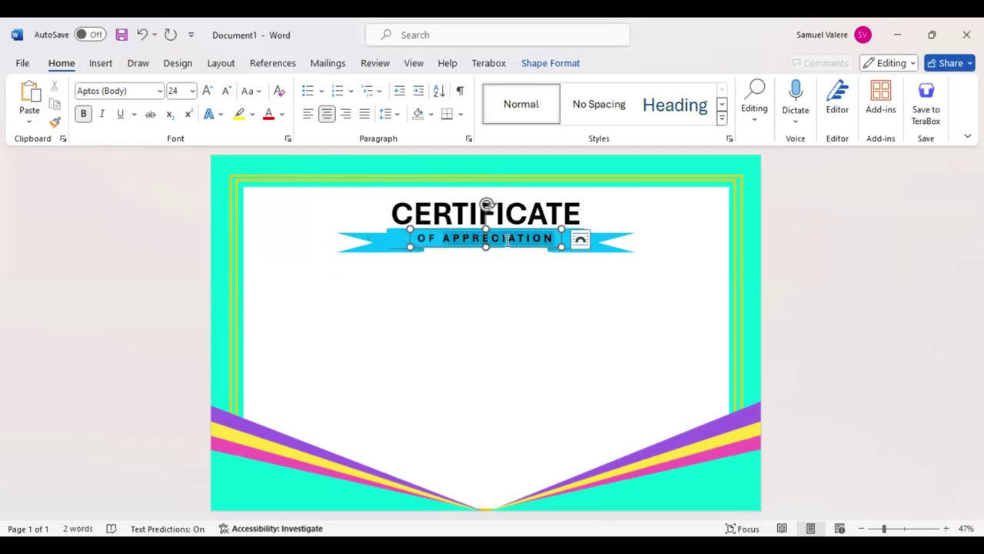
{"action": "left_click", "coordinate": [547, 63]}
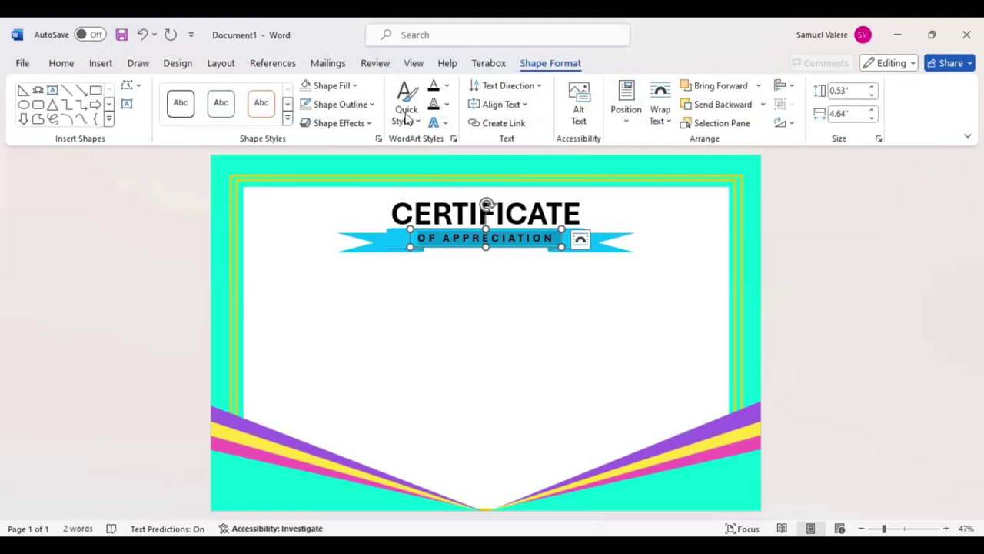
{"action": "left_click", "coordinate": [449, 86]}
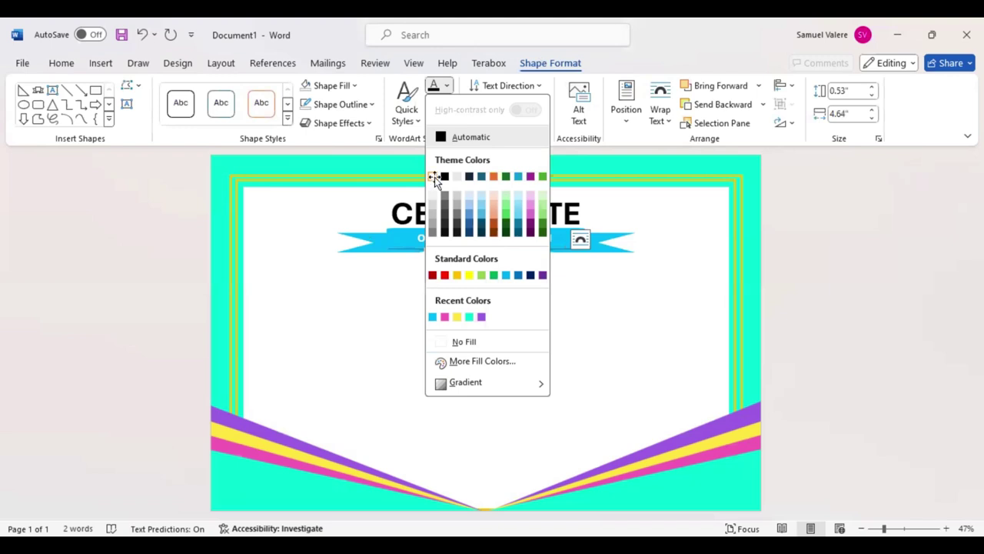
{"action": "left_click", "coordinate": [399, 242]}
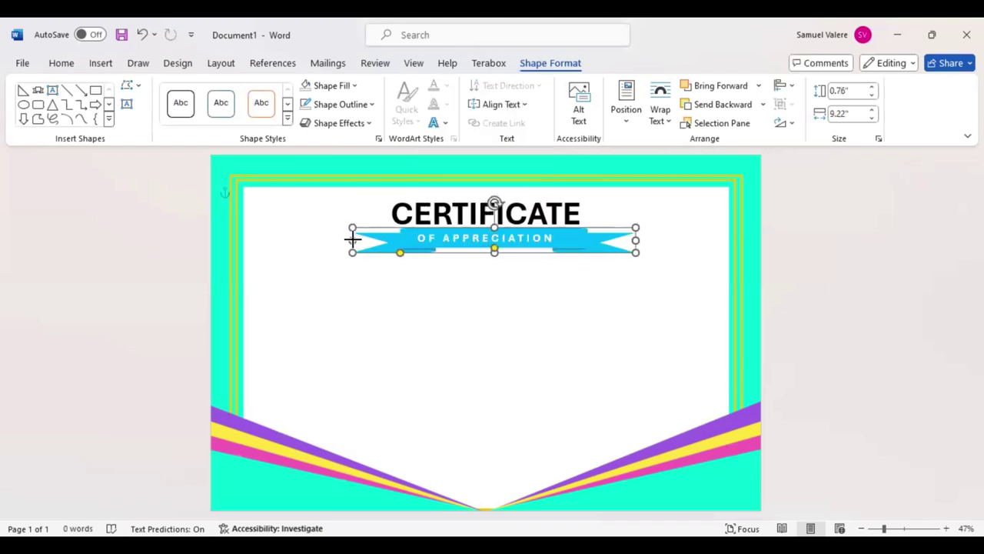
Narrow the banner from its left end and re-centre it under the title.
{"action": "left_click_drag", "start_coordinate": [352, 240], "coordinate": [372, 247]}
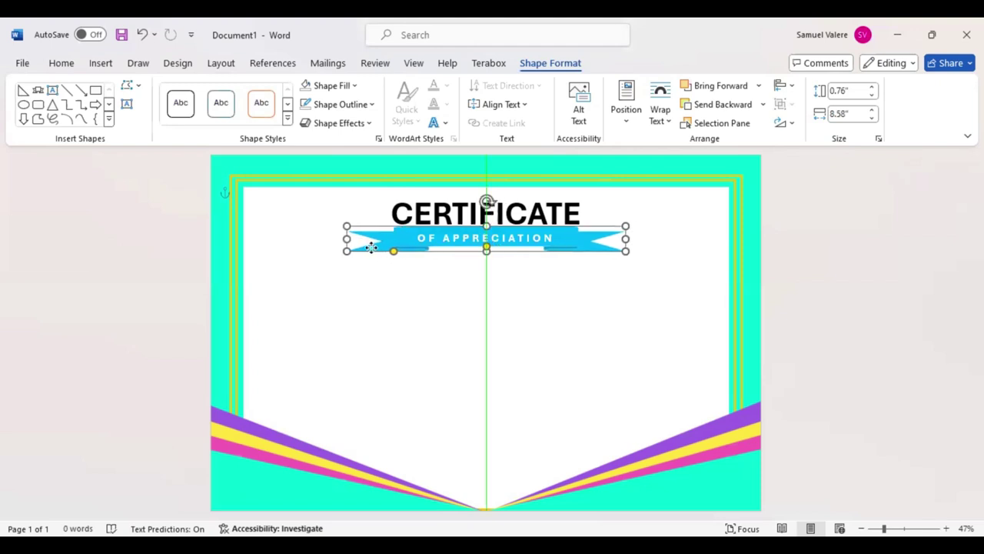
{"action": "left_click_drag", "start_coordinate": [371, 246], "coordinate": [370, 251]}
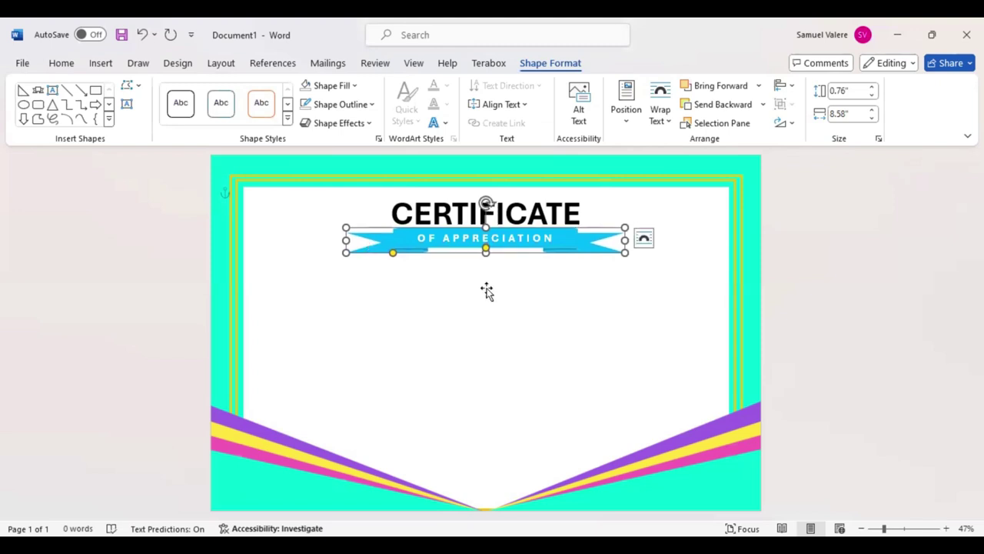
{"action": "left_click", "coordinate": [506, 243]}
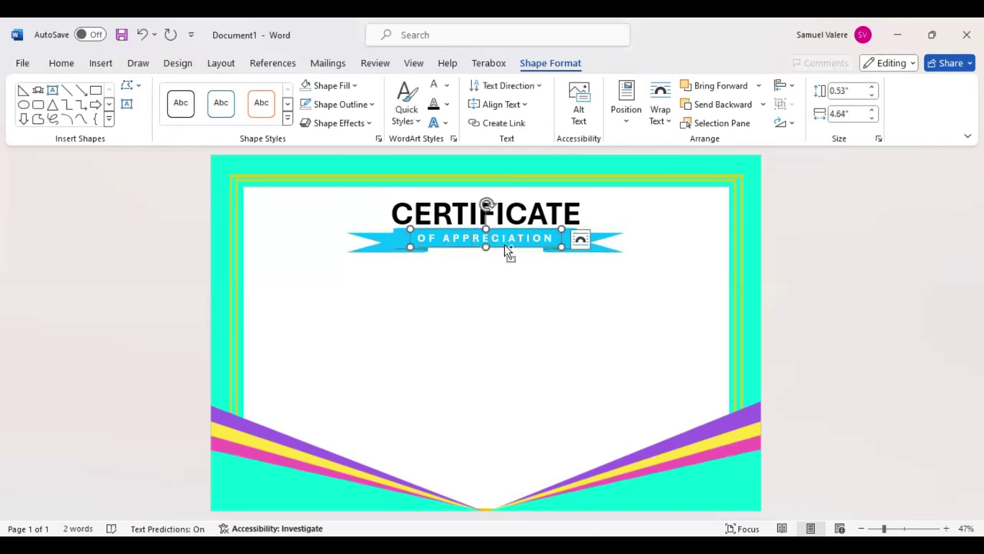
Place a pink copy of the text below the banner and type the presented-to sentence.
{"action": "triple_click", "coordinate": [507, 252]}
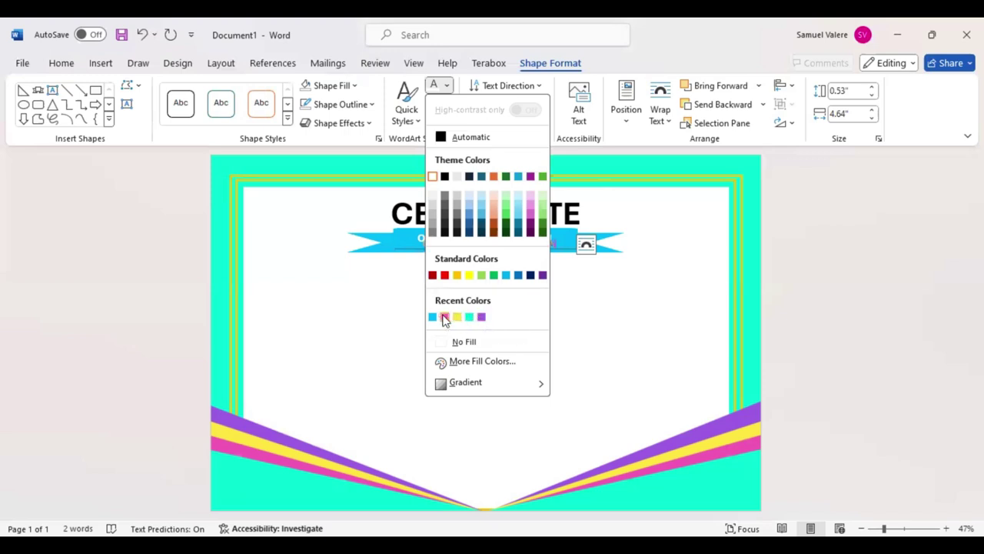
{"action": "left_click", "coordinate": [445, 319]}
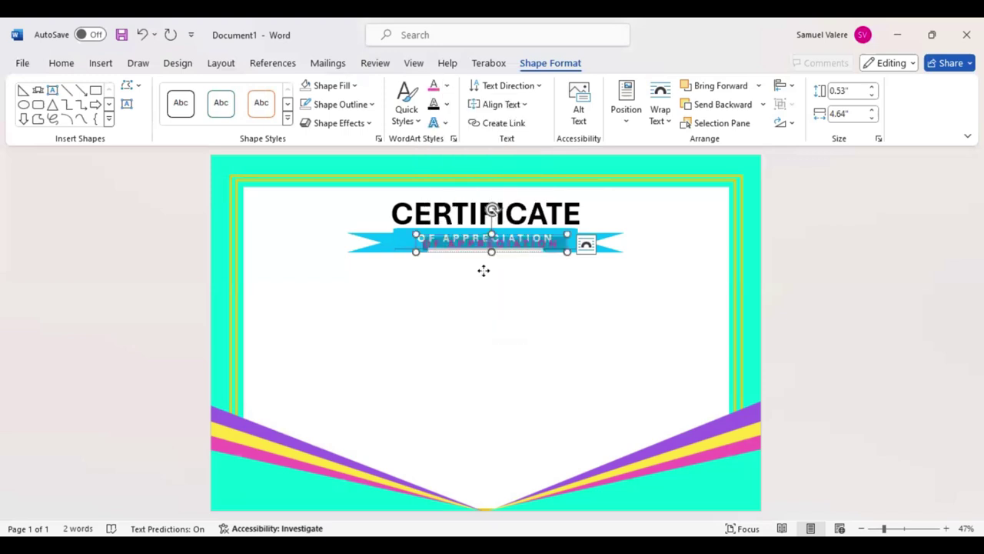
{"action": "left_click_drag", "start_coordinate": [483, 253], "coordinate": [484, 274]}
{"action": "triple_click", "coordinate": [478, 265]}
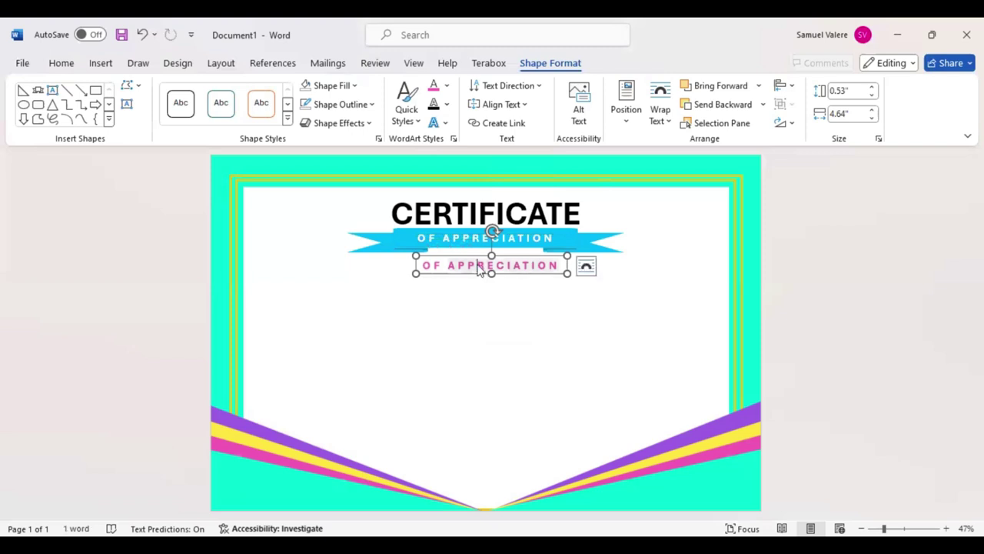
{"action": "type", "text": "Th"}
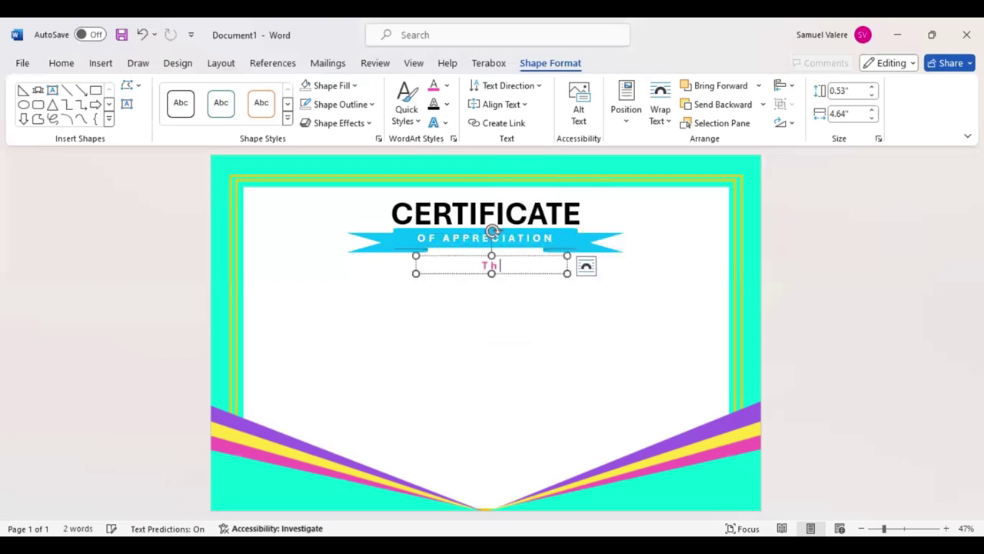
{"action": "type", "text": "is c"}
{"action": "key", "text": "BackSpace"}
{"action": "type", "text": "Cer"}
{"action": "type", "text": "tificate "}
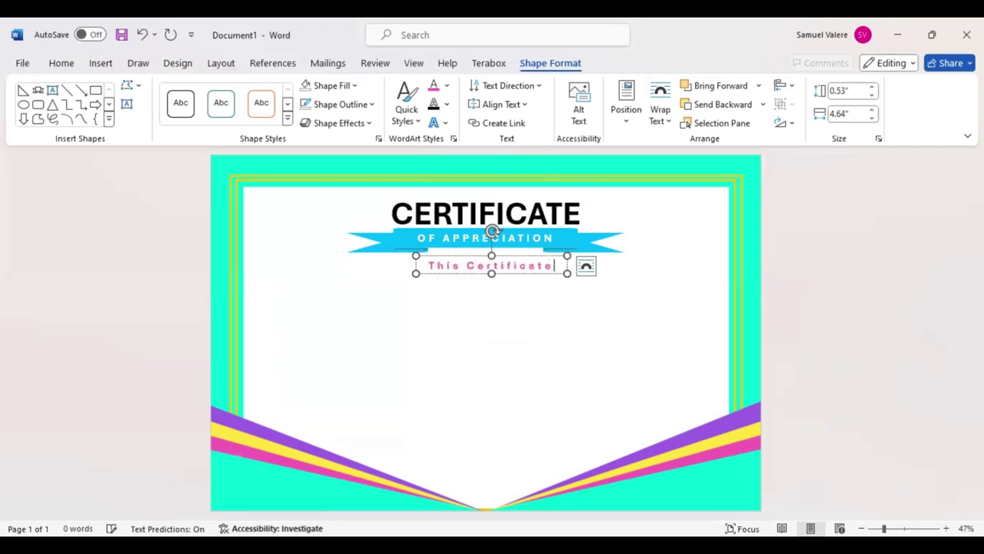
{"action": "type", "text": "i"}
{"action": "key", "text": "BackSpace"}
Widen the subtitle box to fit the sentence and lower it under the ribbon.
{"action": "left_click_drag", "start_coordinate": [415, 273], "coordinate": [293, 273]}
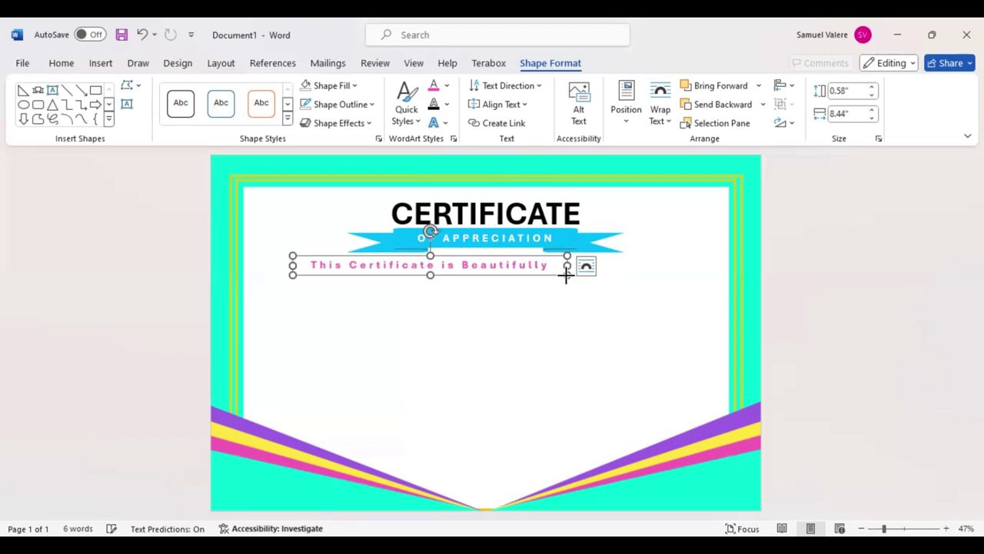
{"action": "left_click_drag", "start_coordinate": [566, 275], "coordinate": [655, 274]}
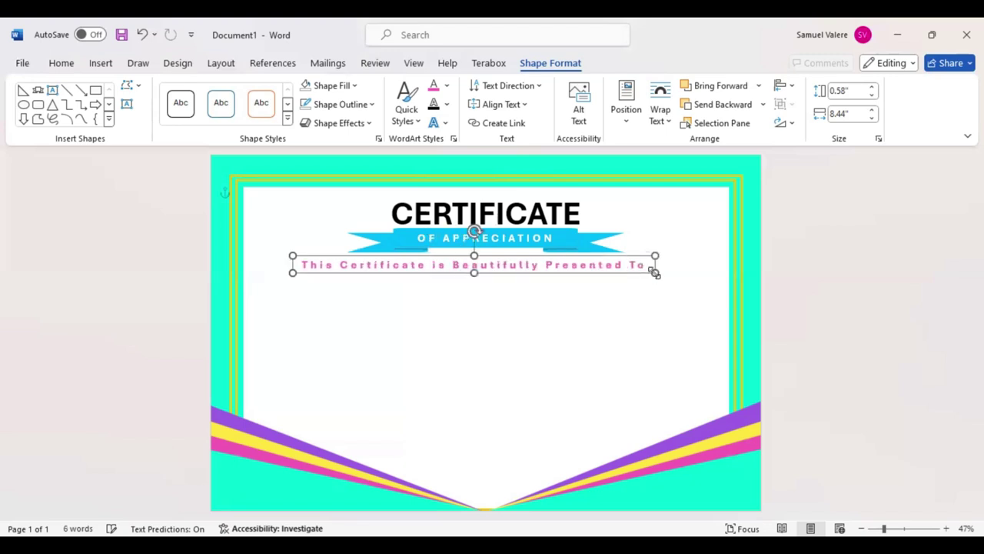
{"action": "mouse_move", "coordinate": [493, 274]}
{"action": "left_mouse_down"}
{"action": "mouse_move", "coordinate": [495, 286]}
{"action": "mouse_move", "coordinate": [516, 284]}
{"action": "left_mouse_up"}
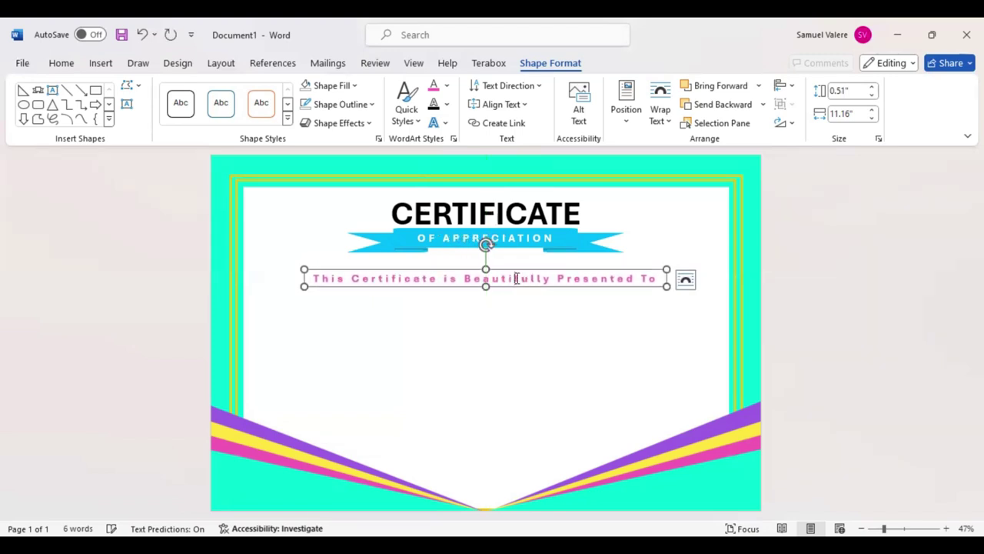
Set the subtitle to uppercase at 18 pt and tighten the box height.
{"action": "key", "text": "ctrl+a"}
{"action": "left_click", "coordinate": [64, 65]}
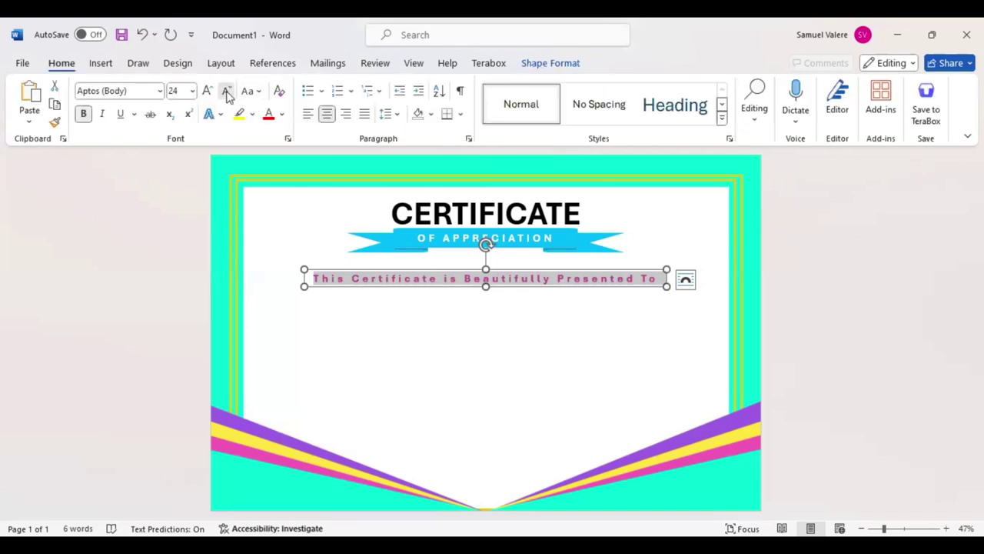
{"action": "left_click", "coordinate": [227, 92]}
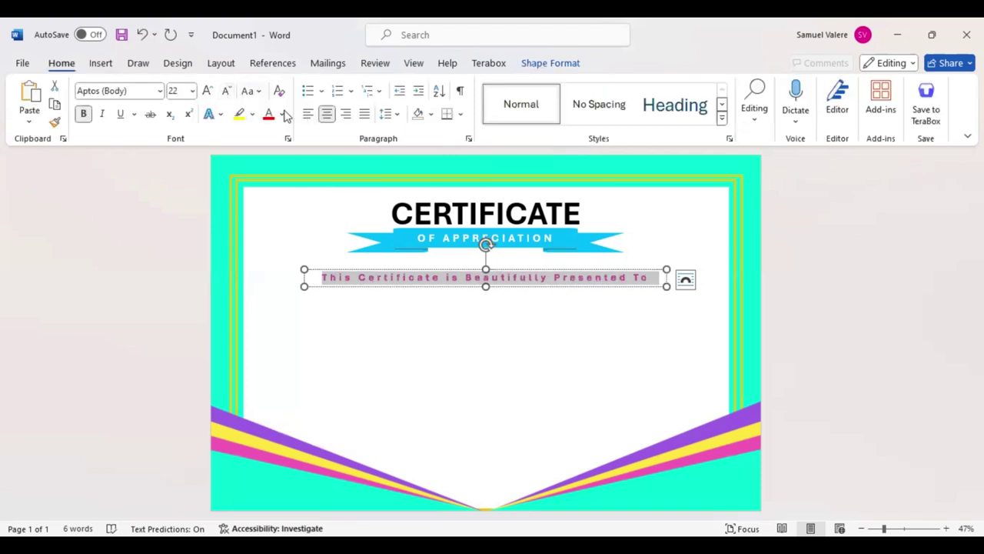
{"action": "left_click", "coordinate": [248, 90]}
{"action": "left_click", "coordinate": [286, 151]}
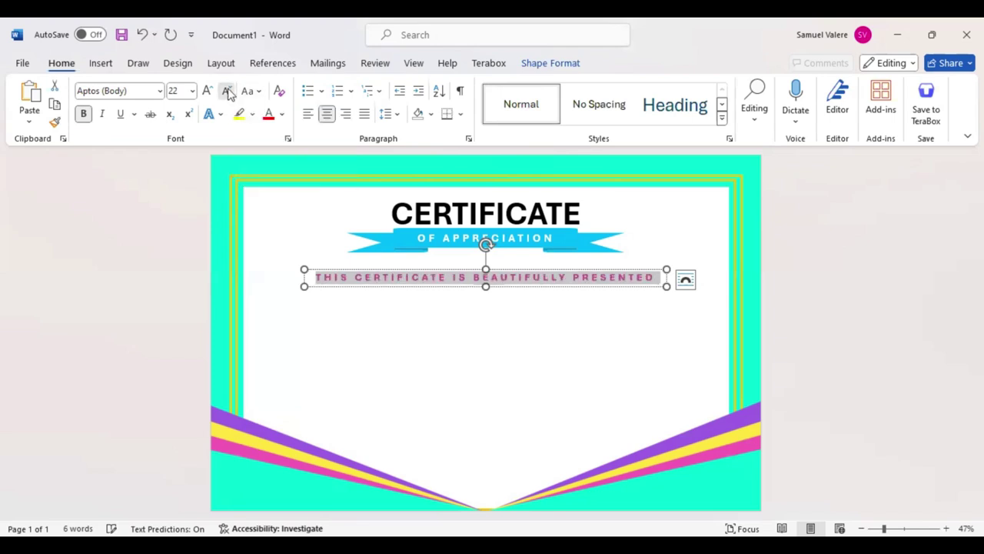
{"action": "left_click", "coordinate": [228, 92]}
{"action": "left_click", "coordinate": [227, 92]}
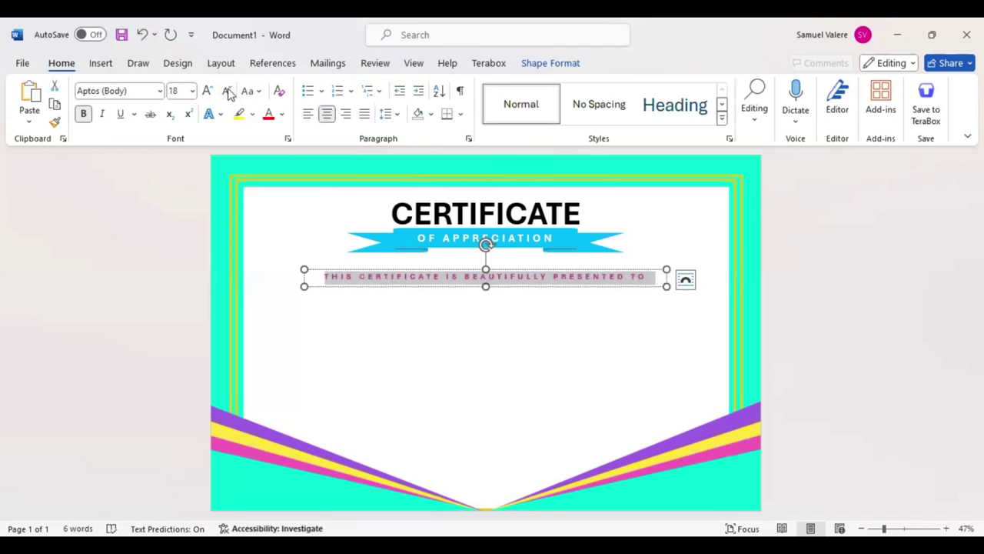
{"action": "left_click_drag", "start_coordinate": [485, 286], "coordinate": [485, 283]}
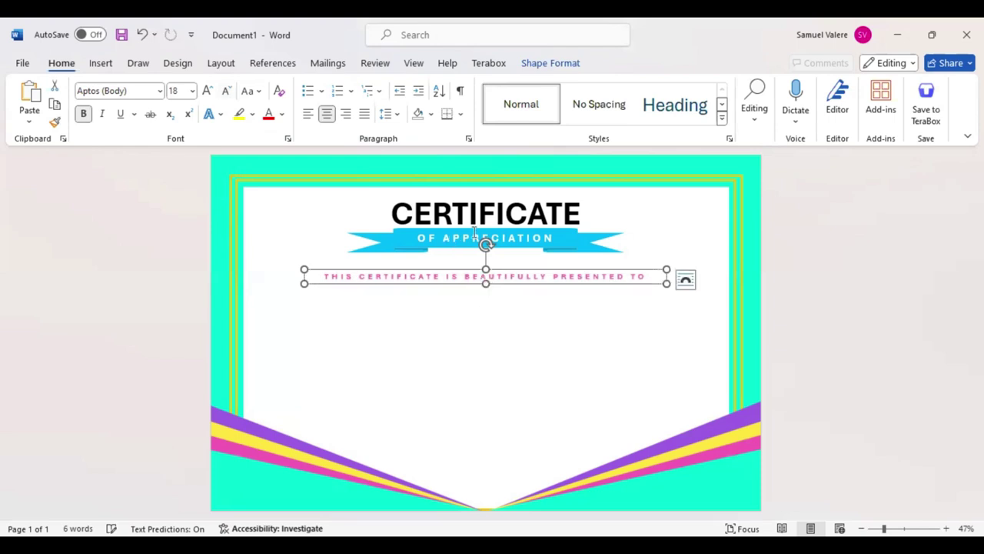
Copy the CERTIFICATE box below the subtitle and replace its text with 'Name Surname'.
{"action": "left_click", "coordinate": [503, 194]}
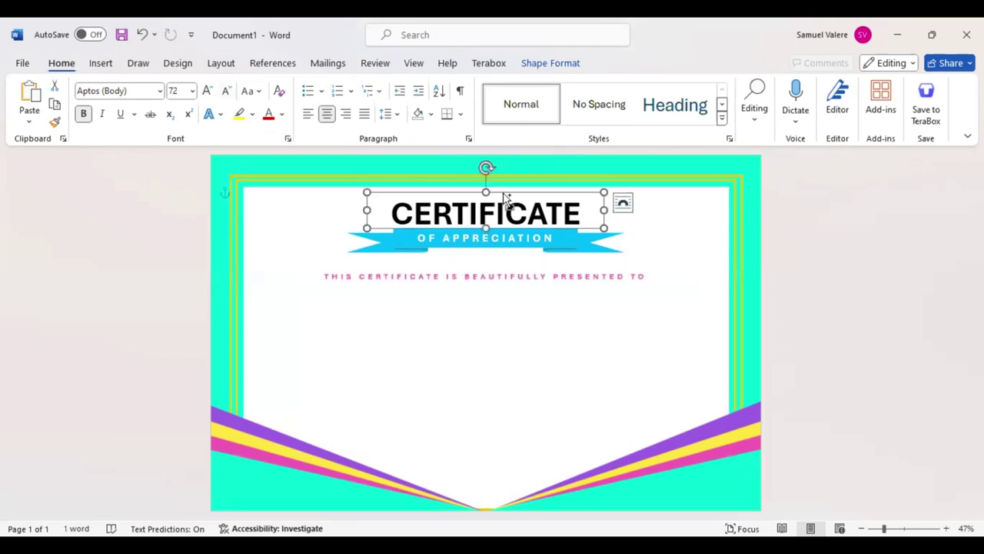
{"action": "left_click_drag", "start_coordinate": [504, 194], "coordinate": [500, 285]}
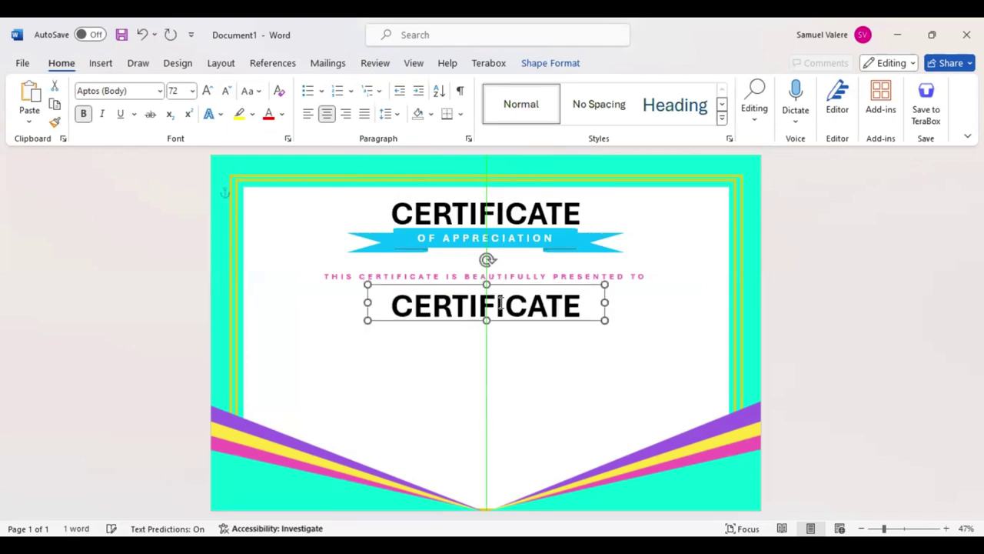
{"action": "double_click", "coordinate": [501, 302]}
{"action": "type", "text": "Name Sur"}
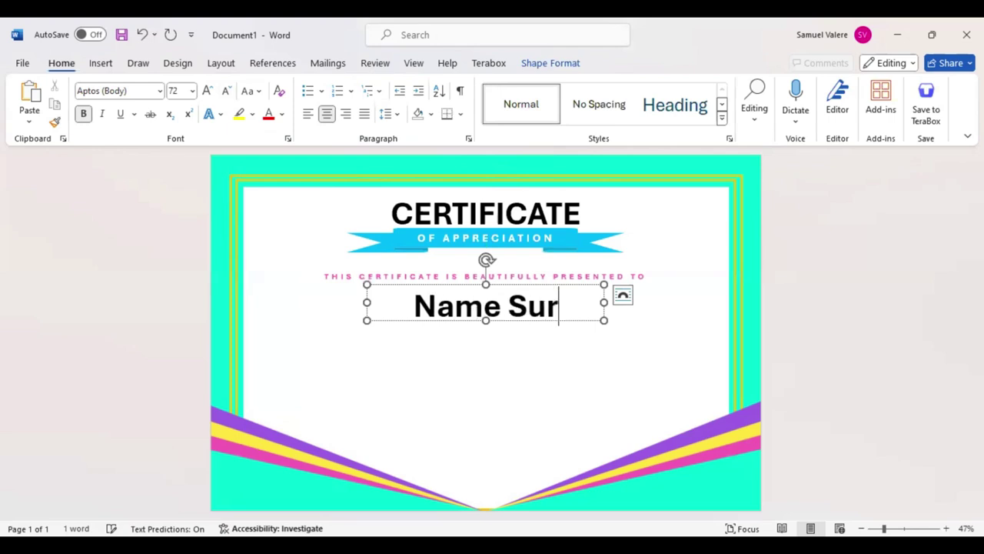
{"action": "type", "text": "name"}
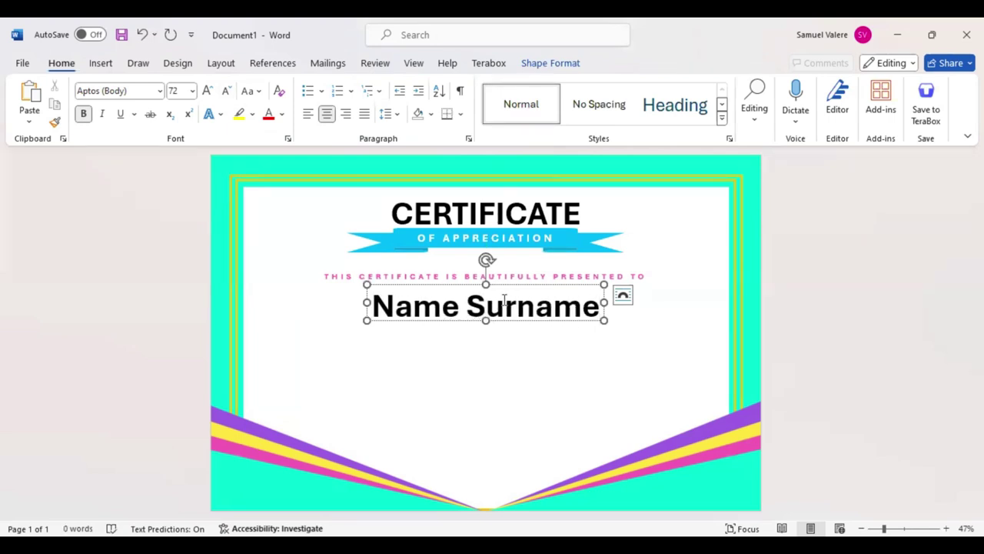
Set the name in Palace Script MT and enlarge it to 150 pt.
{"action": "triple_click", "coordinate": [507, 300]}
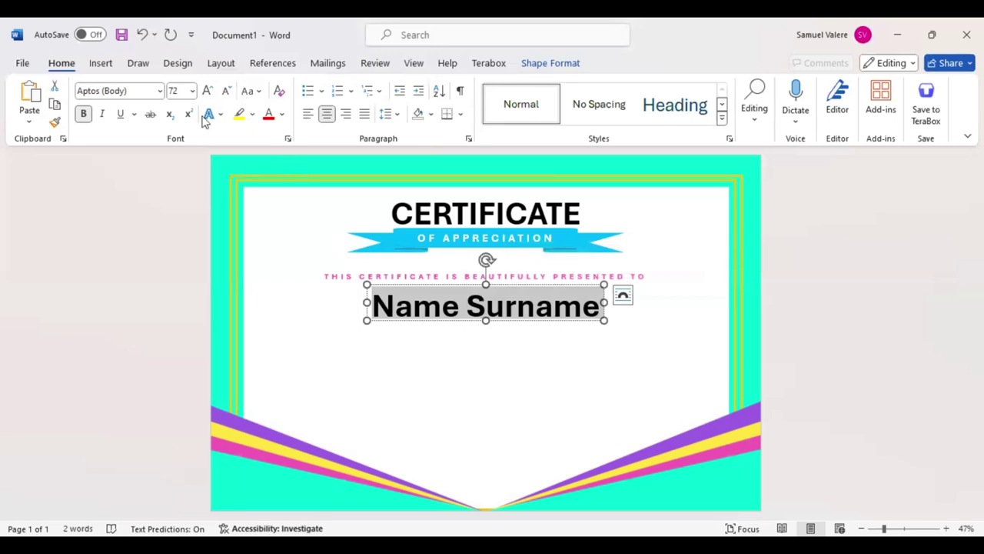
{"action": "left_click", "coordinate": [130, 91]}
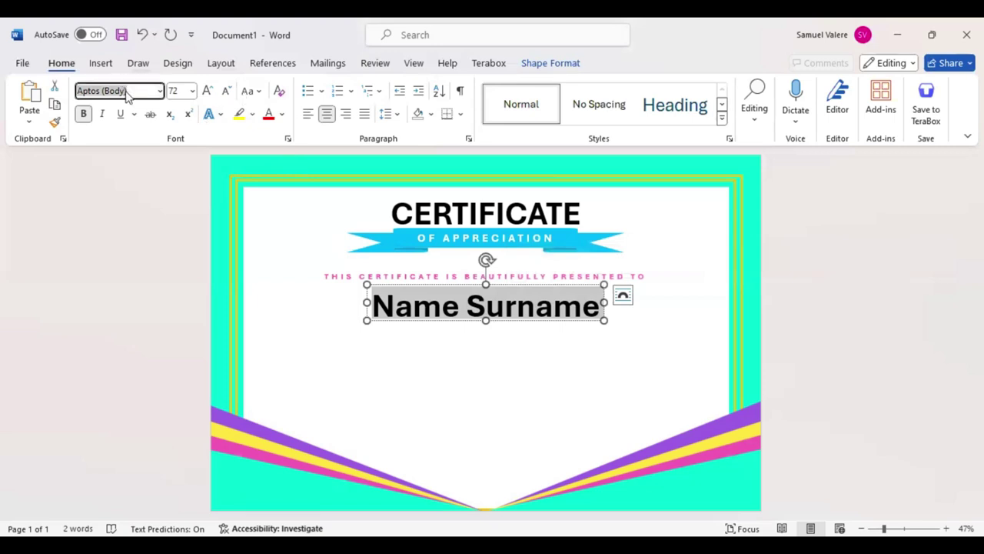
{"action": "type", "text": "Palace Script MT"}
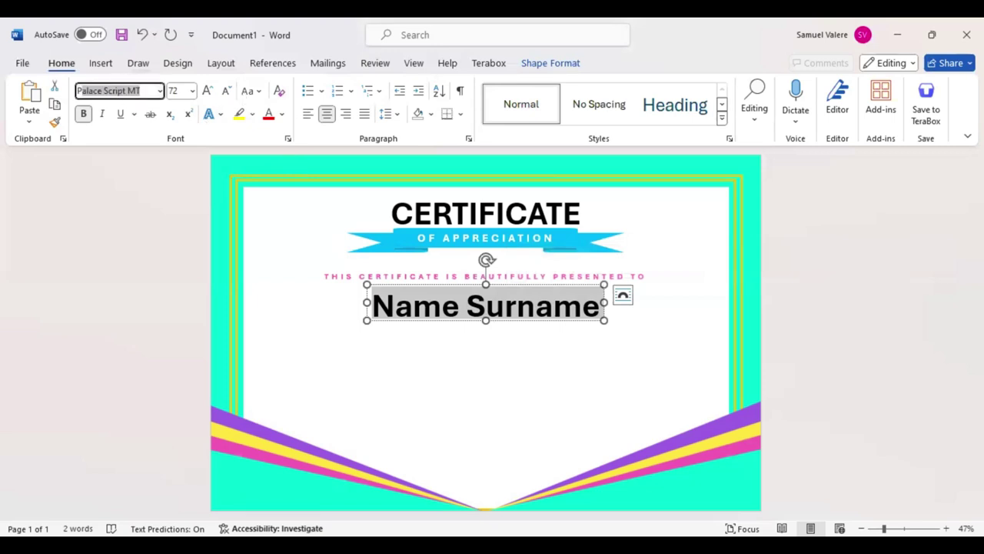
{"action": "key", "text": "Return"}
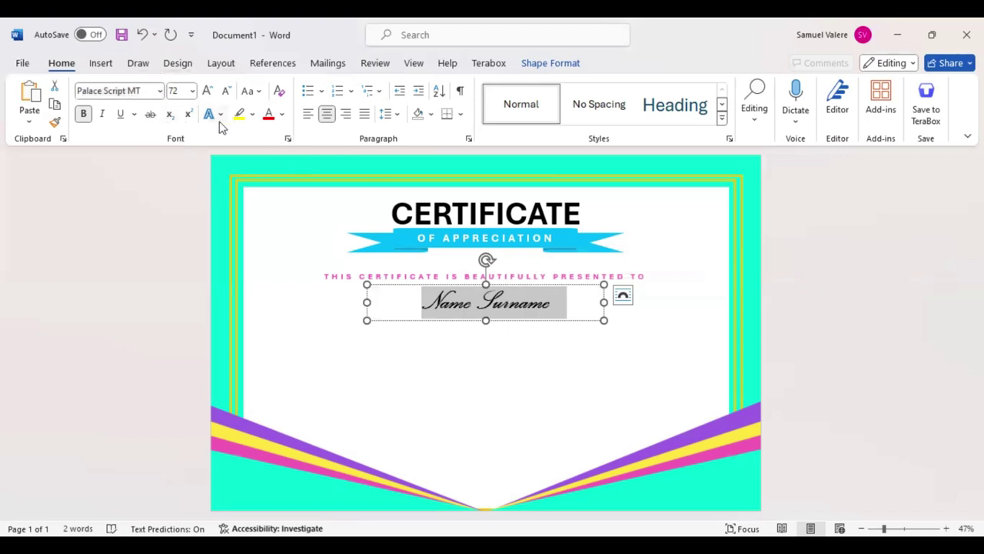
{"action": "left_click", "coordinate": [208, 91]}
{"action": "left_click", "coordinate": [207, 91]}
{"action": "left_click", "coordinate": [207, 90]}
{"action": "left_click", "coordinate": [207, 90]}
{"action": "left_click", "coordinate": [207, 90]}
{"action": "left_click", "coordinate": [207, 91]}
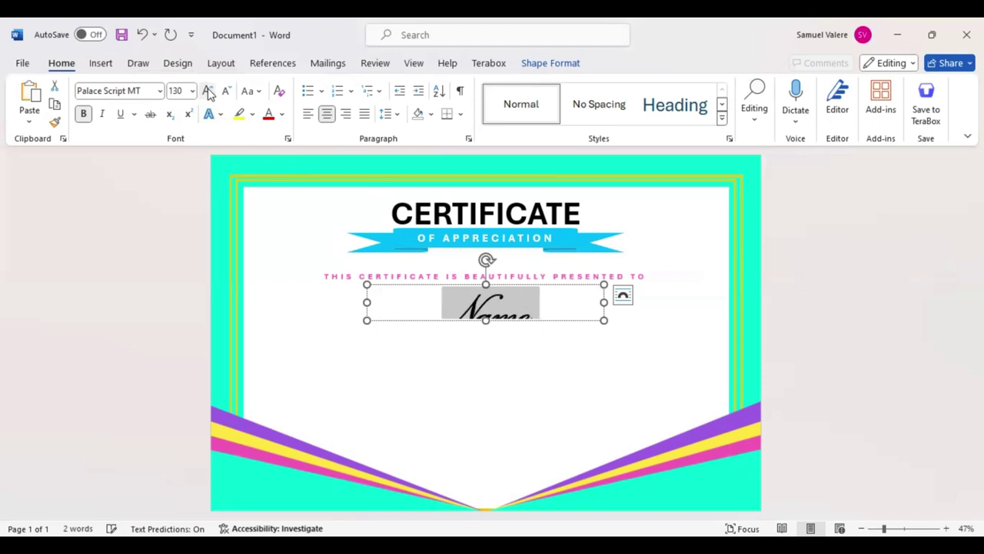
{"action": "left_click", "coordinate": [207, 91]}
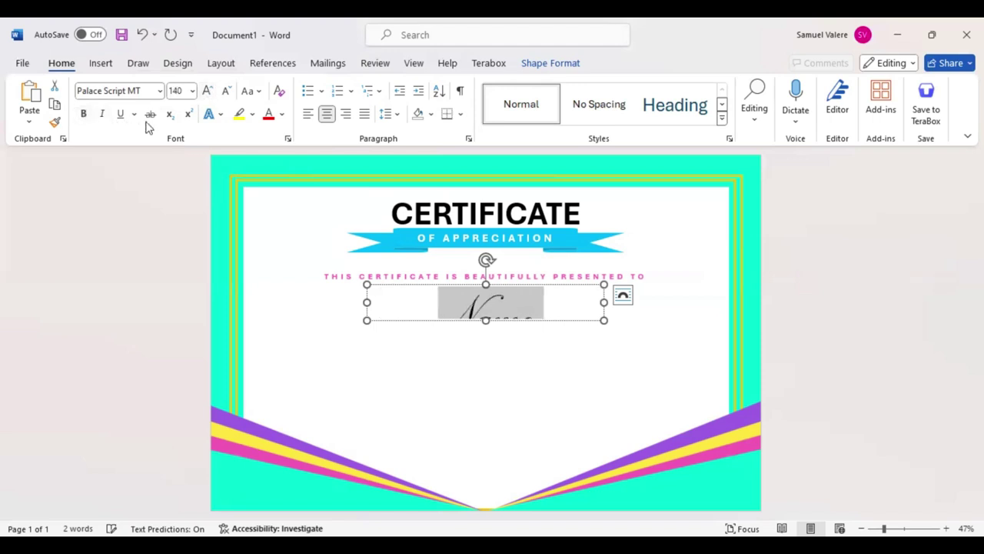
{"action": "left_click", "coordinate": [208, 91]}
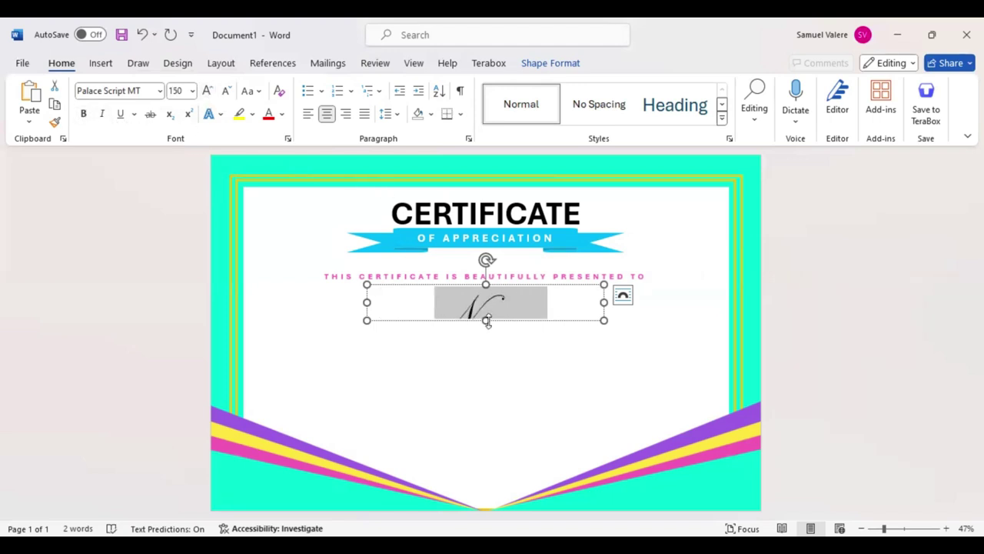
Make the name box taller so the text shows and enlarge the name to 170 pt.
{"action": "left_click_drag", "start_coordinate": [486, 320], "coordinate": [486, 346]}
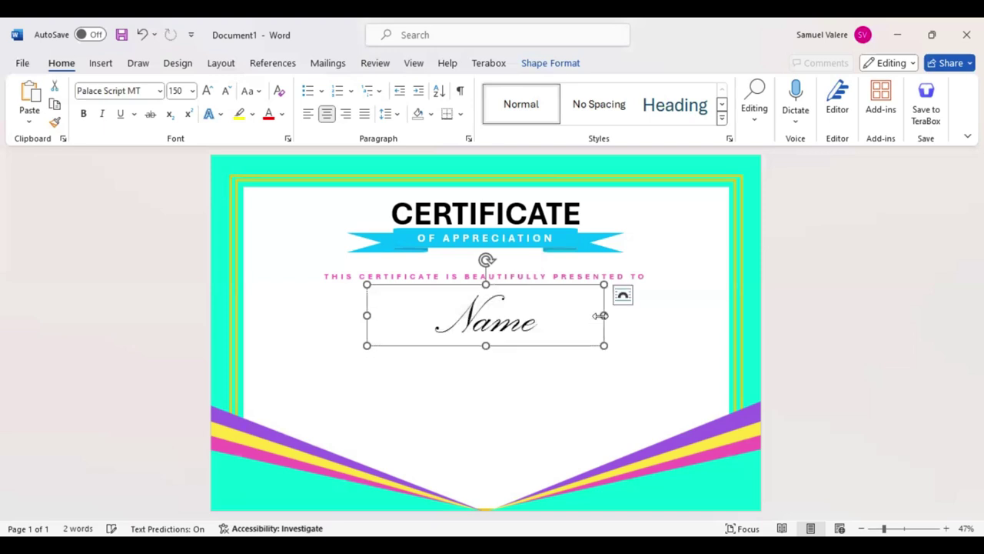
{"action": "type", "text": "Surname"}
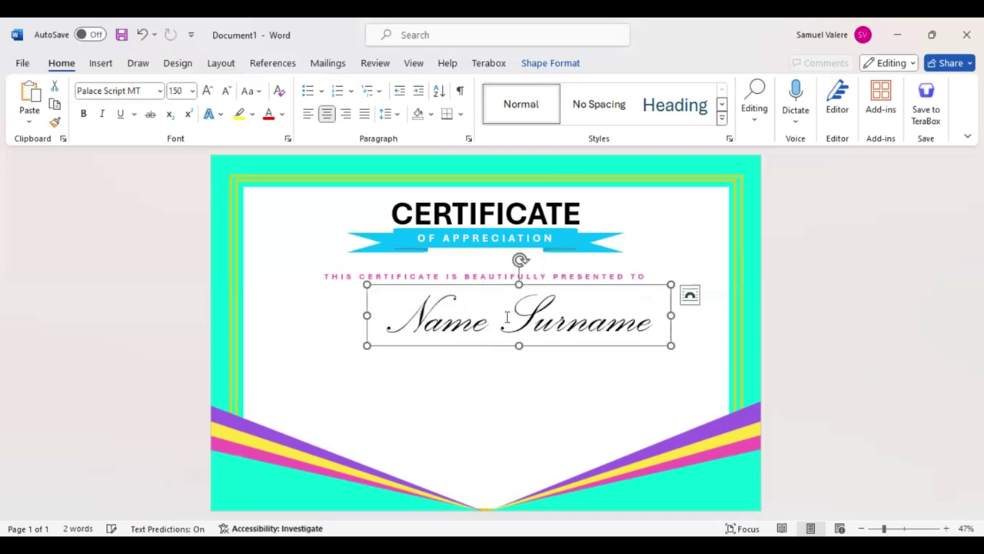
{"action": "double_click", "coordinate": [506, 317]}
{"action": "left_click", "coordinate": [207, 91]}
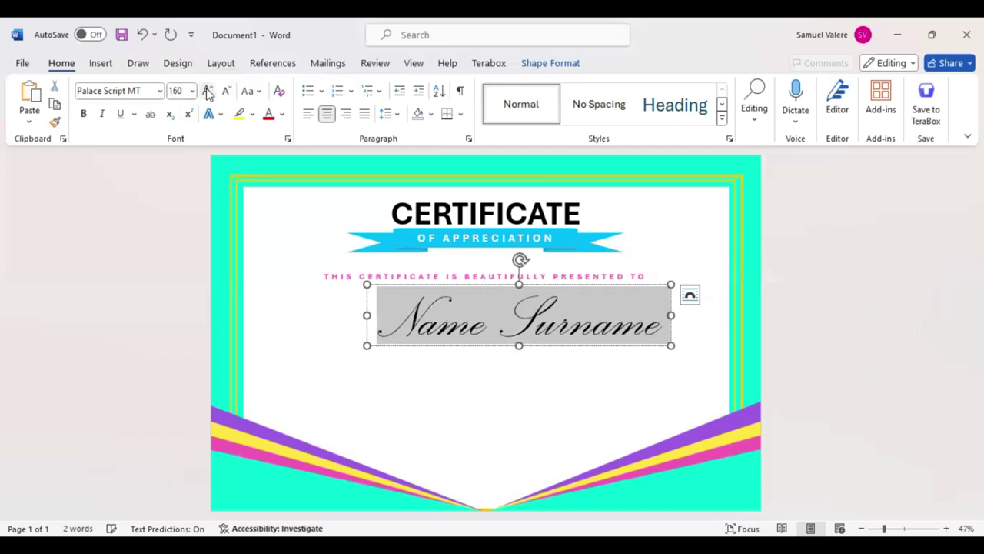
{"action": "left_click", "coordinate": [207, 90]}
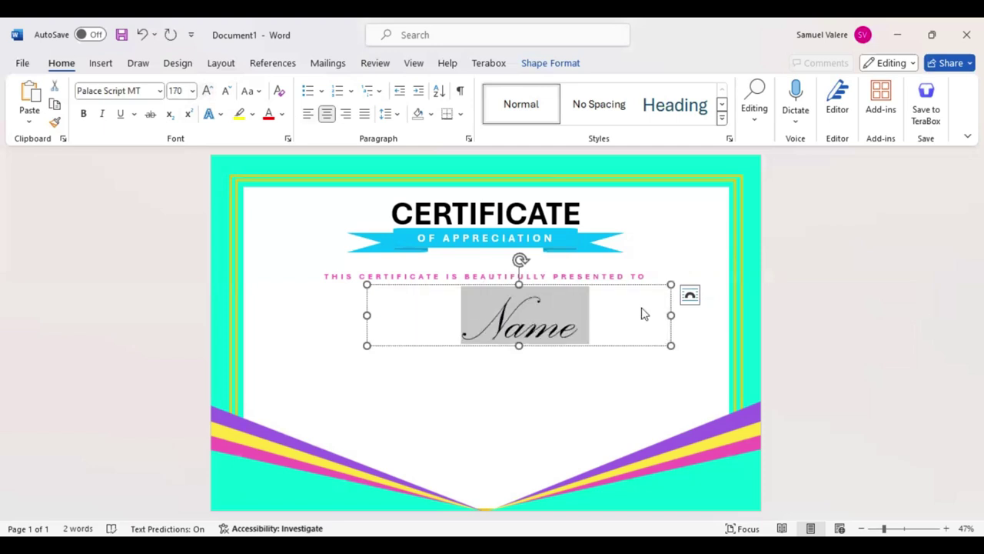
Colour the name turquoise, widen its box to one line, and centre it.
{"action": "left_click", "coordinate": [282, 114]}
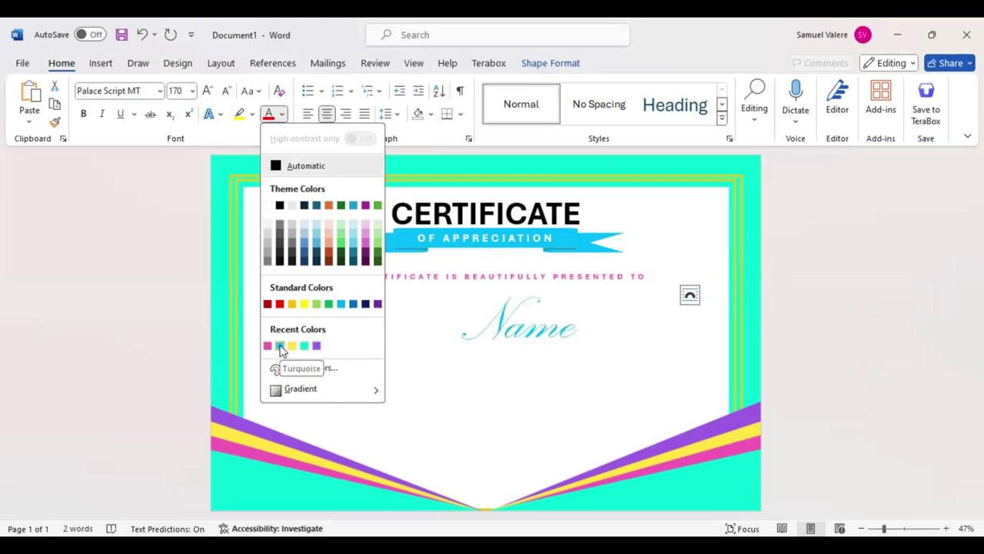
{"action": "left_click", "coordinate": [485, 340]}
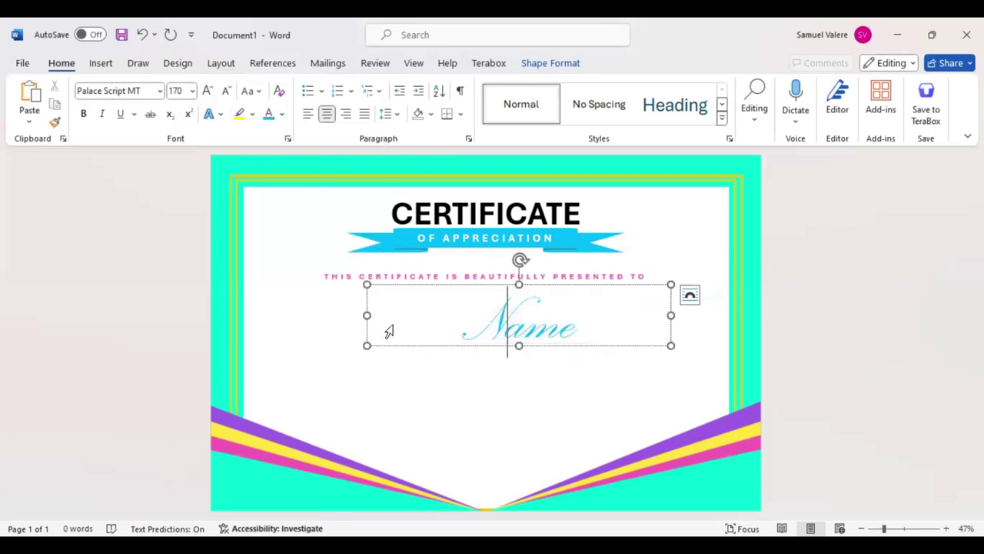
{"action": "left_click_drag", "start_coordinate": [370, 315], "coordinate": [318, 314]}
{"action": "type", "text": "Surname"}
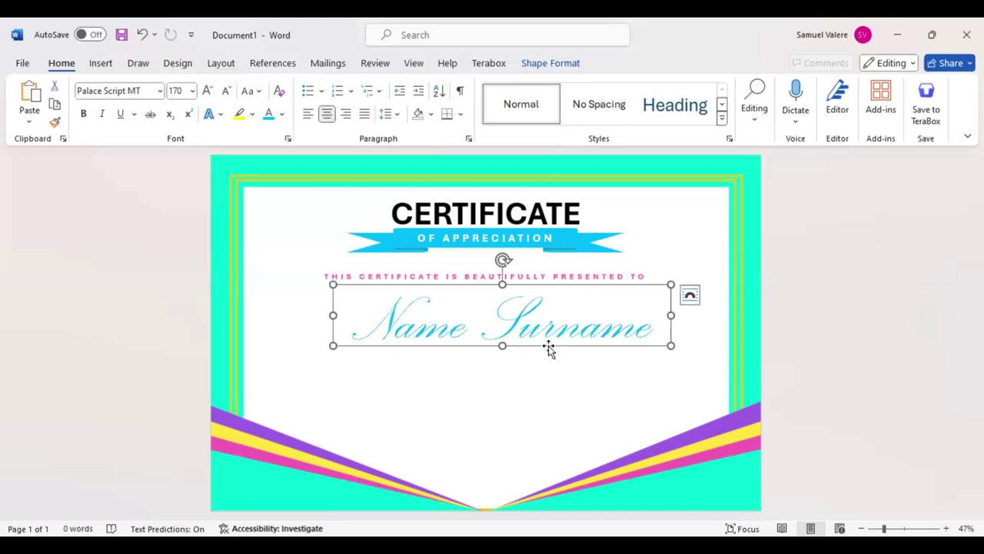
{"action": "left_click_drag", "start_coordinate": [549, 345], "coordinate": [516, 341]}
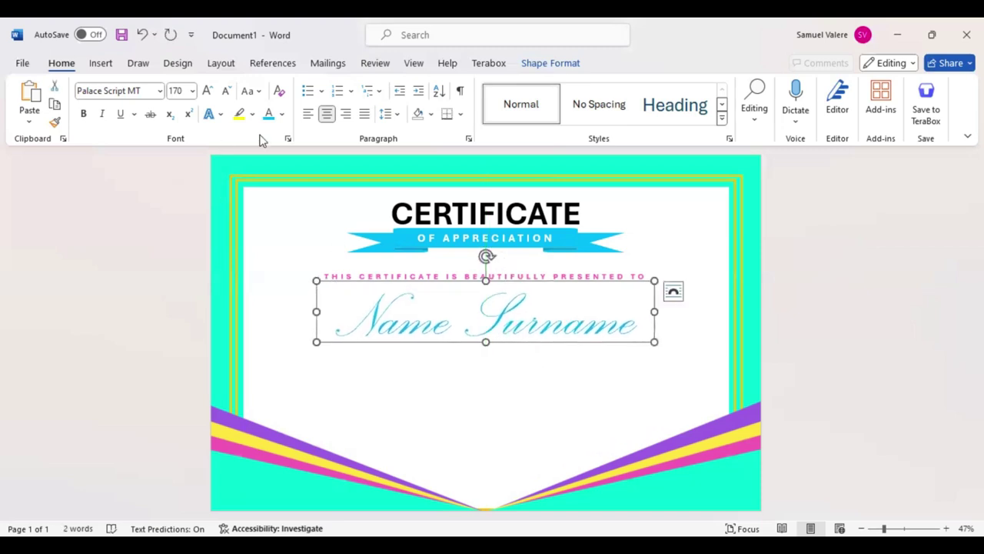
Draw a rectangle box below the name and paste the appreciation paragraph into it.
{"action": "left_click", "coordinate": [100, 63]}
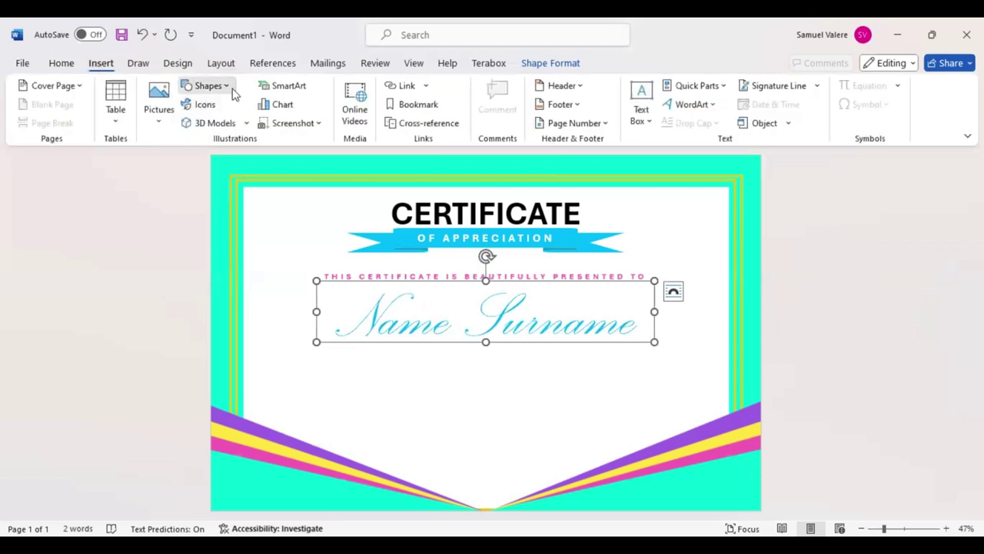
{"action": "left_click", "coordinate": [206, 85]}
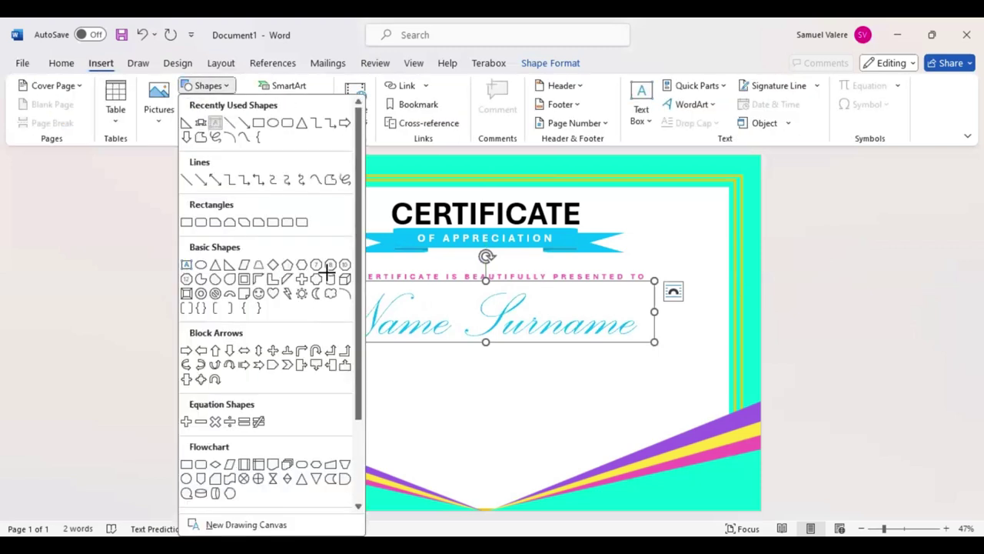
{"action": "left_click", "coordinate": [327, 271]}
{"action": "left_click_drag", "start_coordinate": [396, 366], "coordinate": [646, 425]}
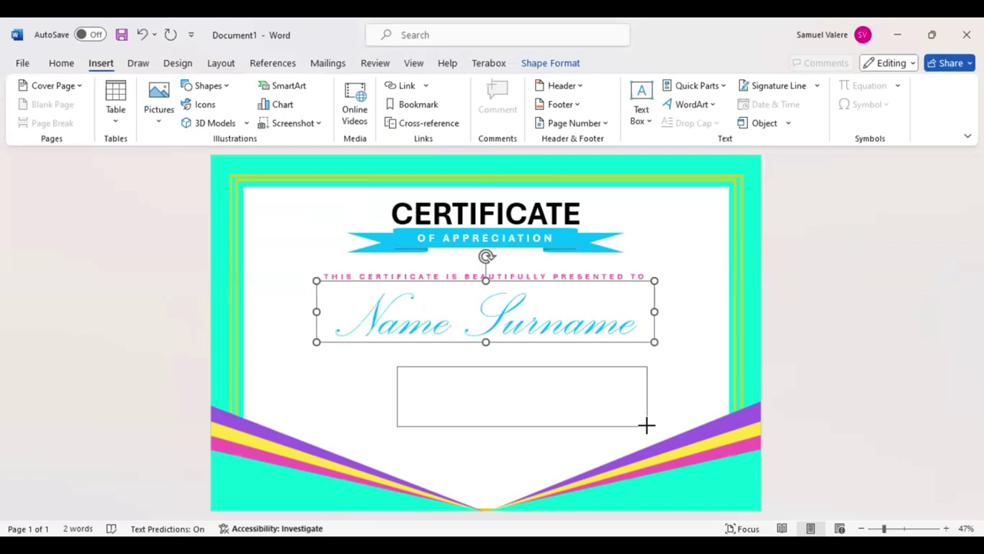
{"action": "key", "text": "ctrl+v"}
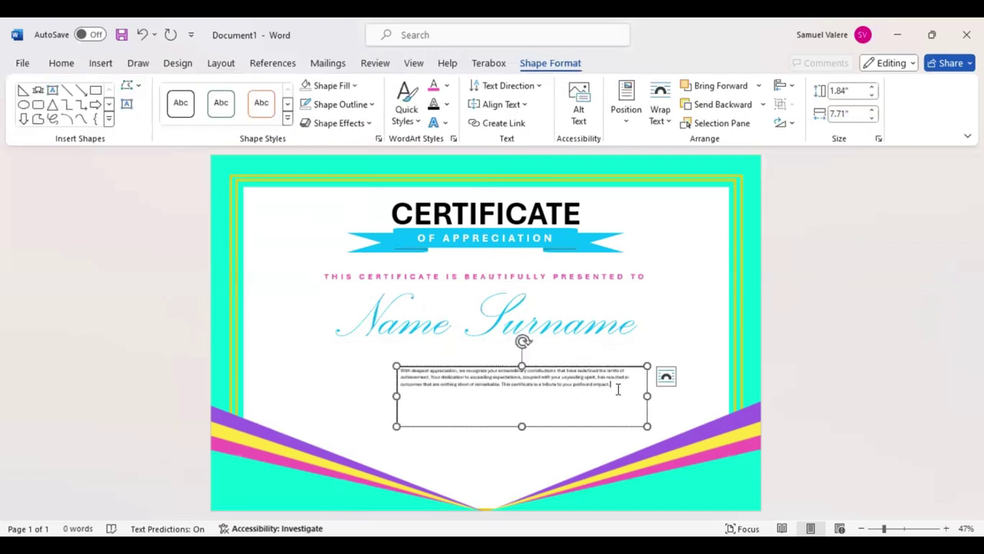
Make the paragraph 22 pt and centre-aligned, then widen and centre the box on the page.
{"action": "key", "text": "ctrl+a"}
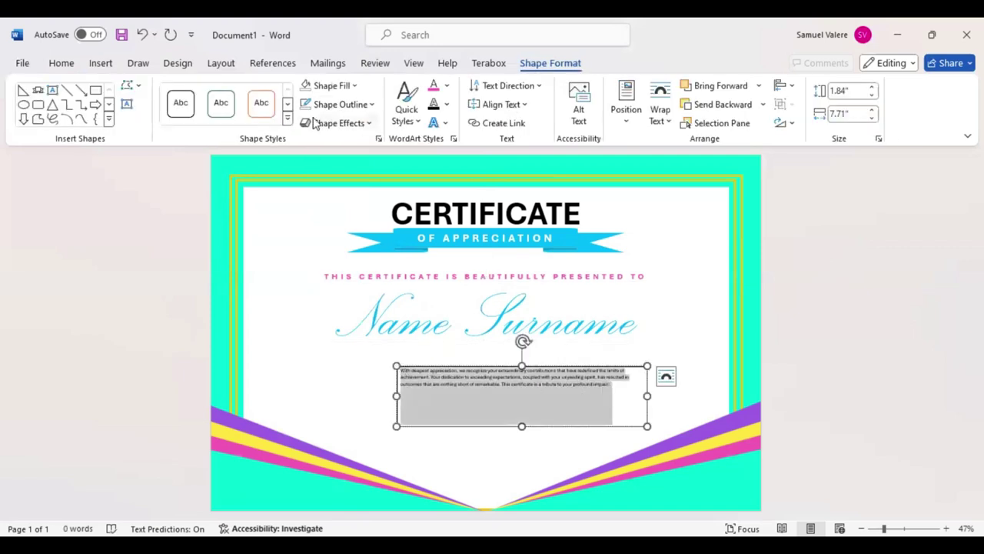
{"action": "left_click", "coordinate": [62, 63]}
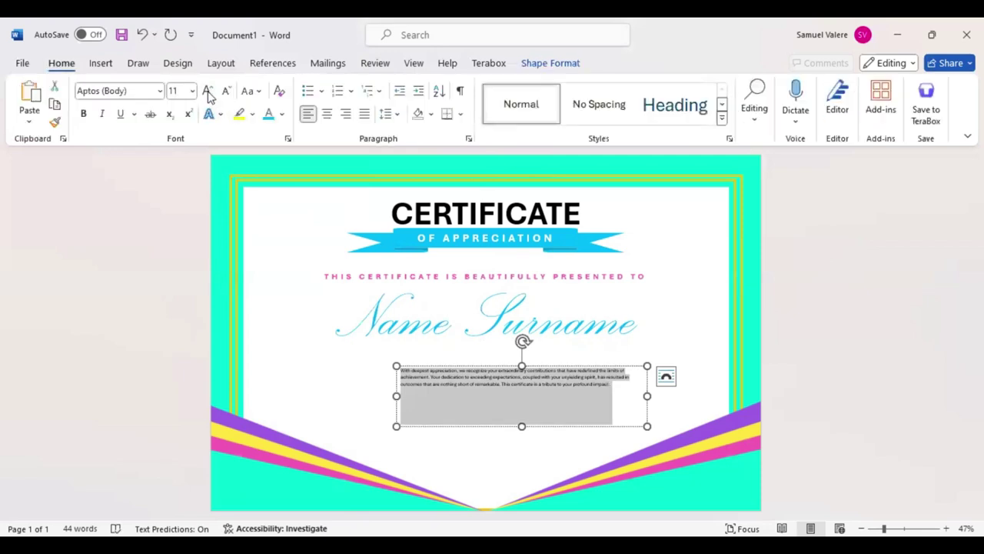
{"action": "left_click", "coordinate": [208, 91]}
{"action": "left_click", "coordinate": [207, 90]}
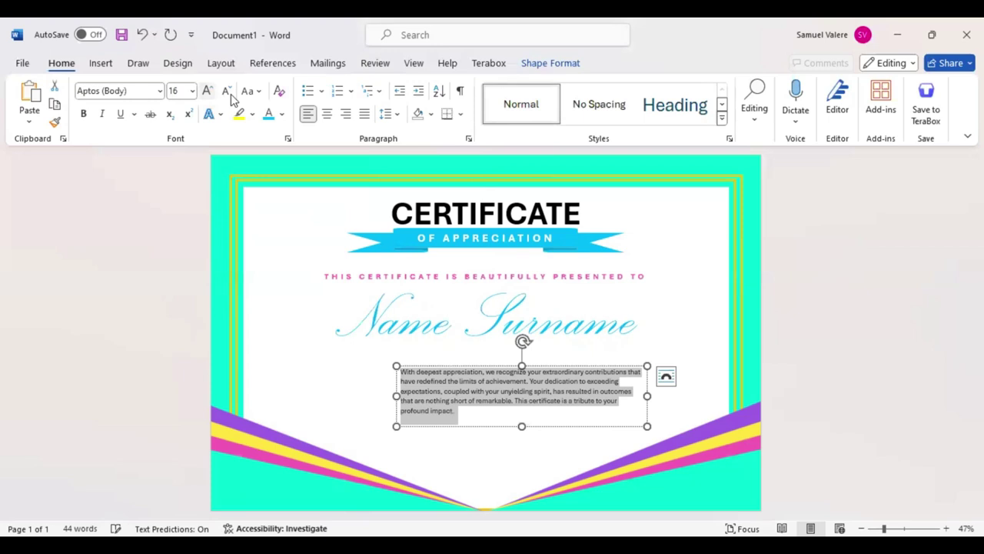
{"action": "left_click", "coordinate": [327, 113]}
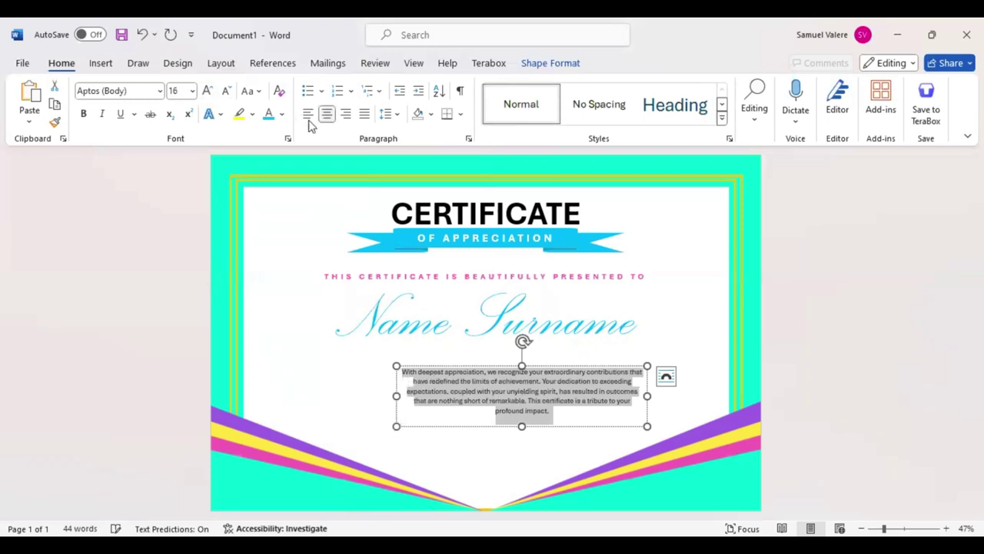
{"action": "left_click", "coordinate": [208, 91]}
{"action": "left_click", "coordinate": [207, 90]}
{"action": "left_click", "coordinate": [208, 91]}
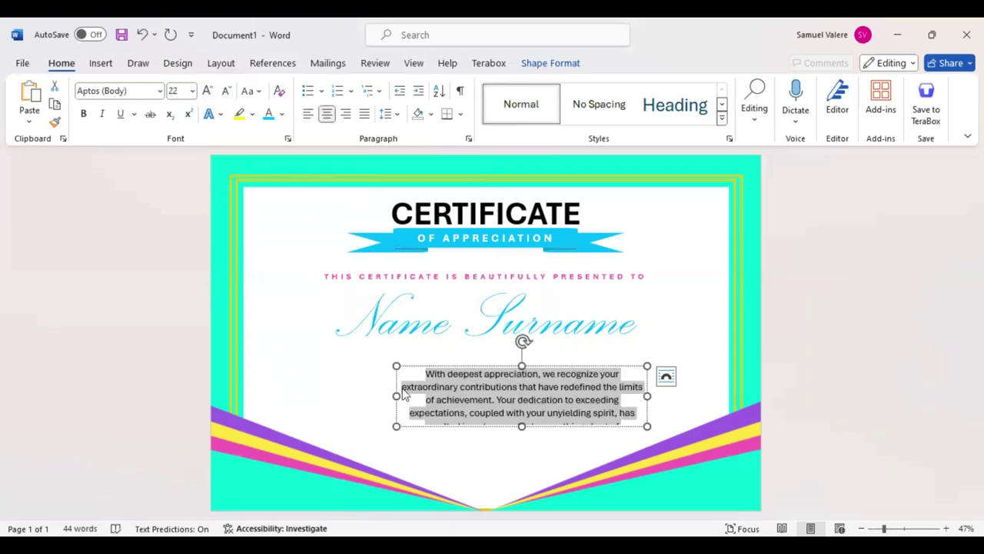
{"action": "left_click_drag", "start_coordinate": [395, 428], "coordinate": [308, 436]}
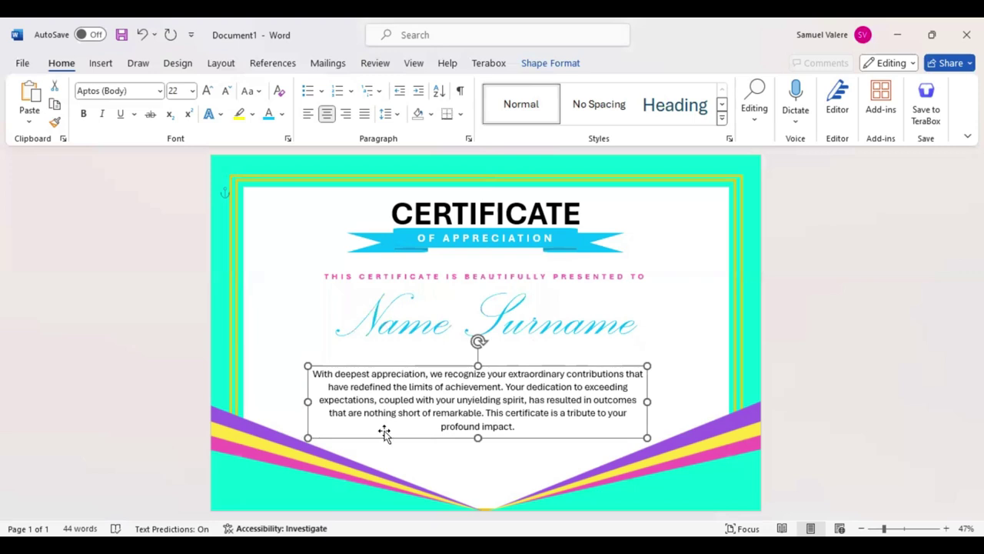
{"action": "left_click_drag", "start_coordinate": [503, 430], "coordinate": [516, 420]}
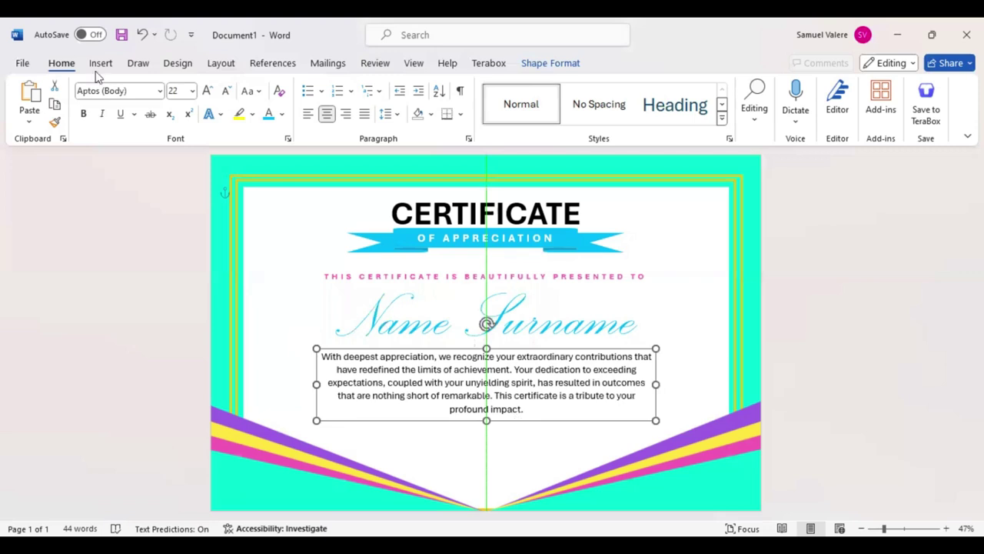
Draw a short black horizontal line below the paragraph on the left.
{"action": "left_click", "coordinate": [100, 64]}
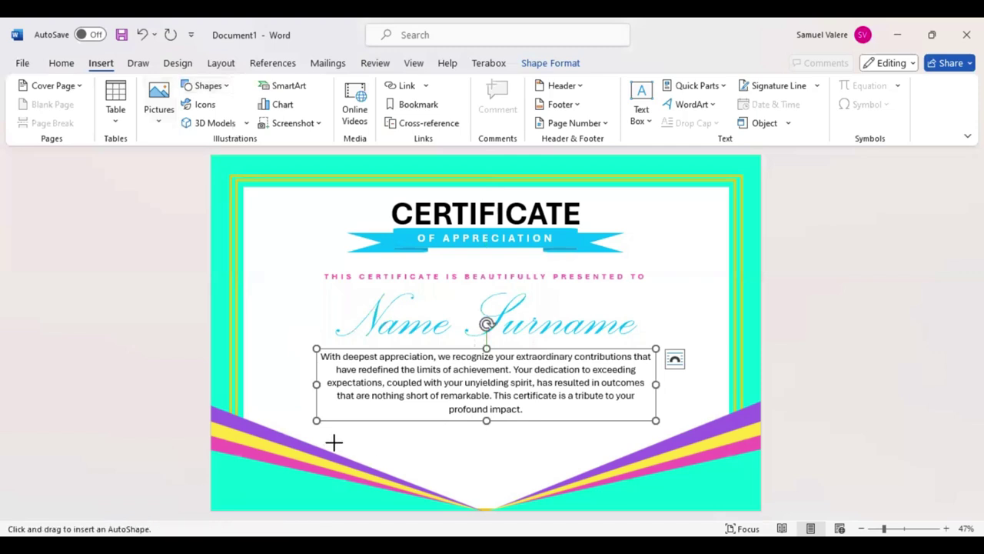
{"action": "left_click_drag", "start_coordinate": [329, 443], "coordinate": [410, 444]}
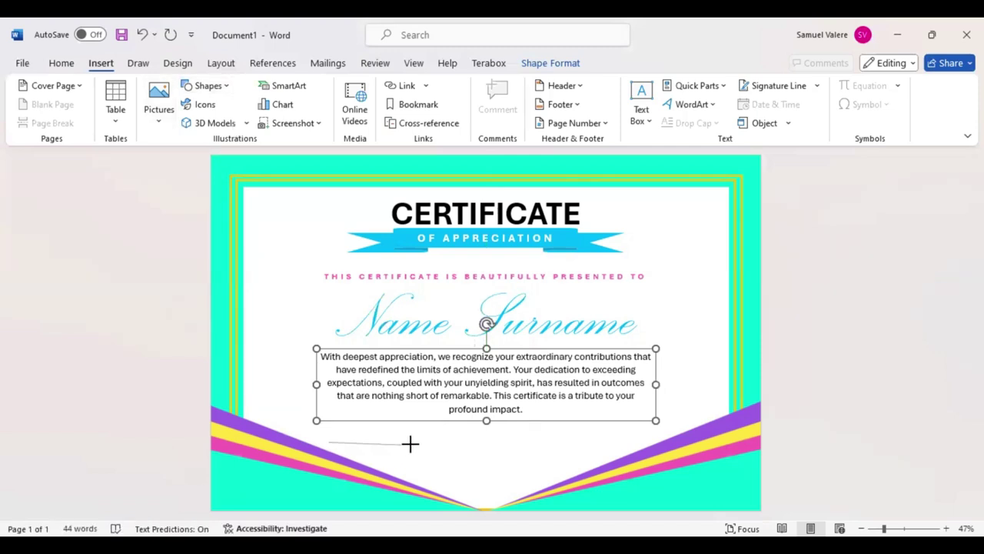
{"action": "left_click_drag", "start_coordinate": [410, 444], "coordinate": [421, 441]}
{"action": "left_click_drag", "start_coordinate": [422, 441], "coordinate": [424, 441]}
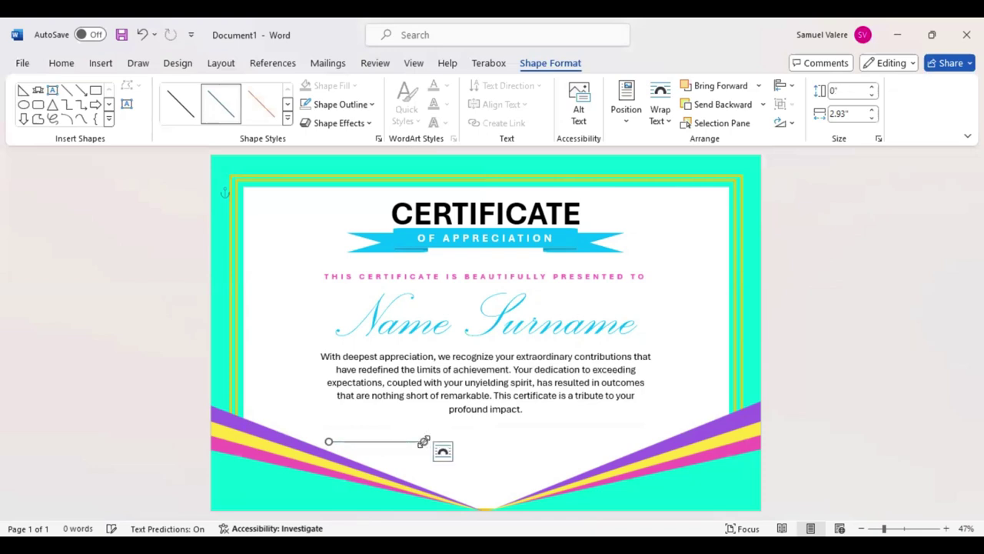
{"action": "left_click", "coordinate": [373, 105]}
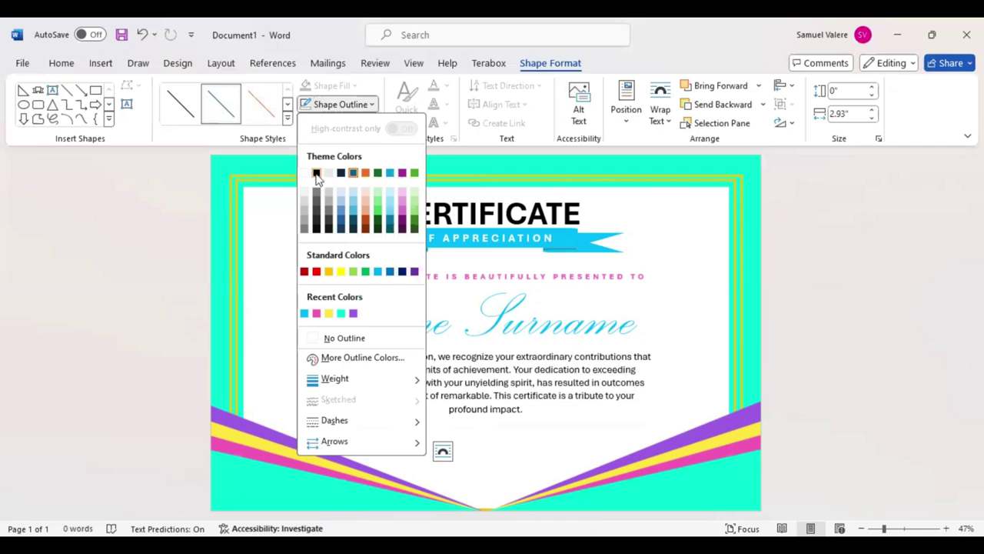
{"action": "left_click", "coordinate": [316, 174]}
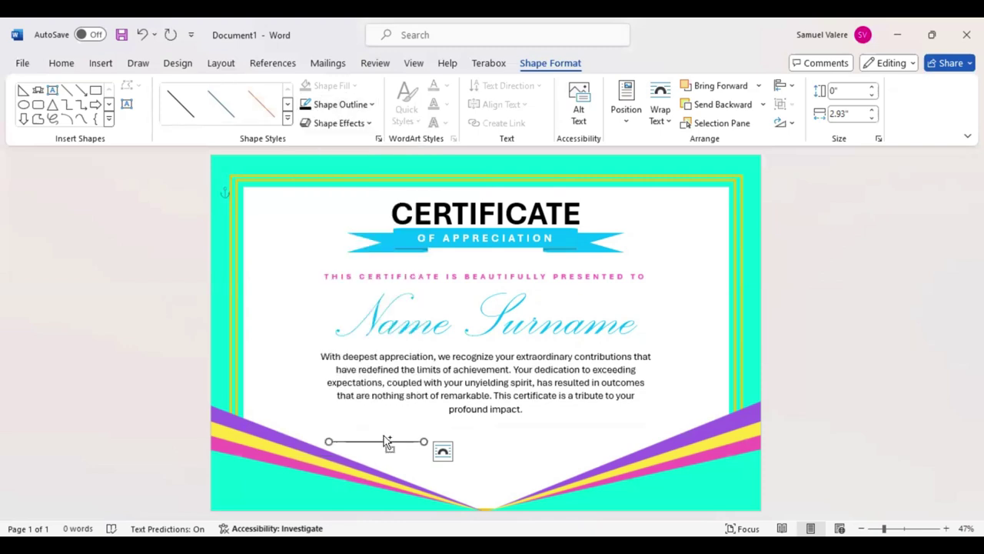
Duplicate the black line and move the copy to the right side.
{"action": "left_click_drag", "start_coordinate": [386, 441], "coordinate": [383, 437]}
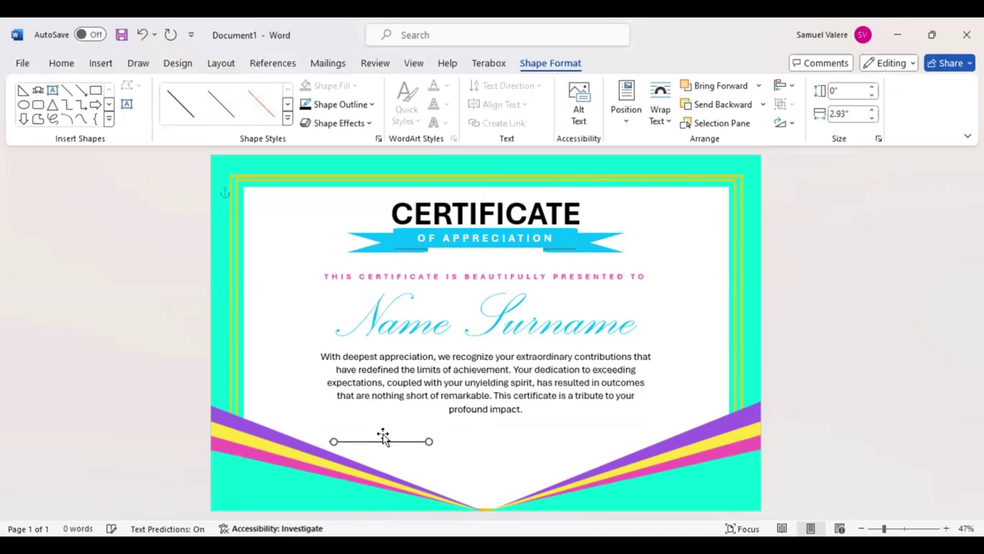
{"action": "key", "text": "Right"}
{"action": "key", "text": "Right"}
{"action": "key", "text": "Right"}
{"action": "key", "text": "Right"}
{"action": "key", "text": "Right"}
{"action": "key", "text": "Right"}
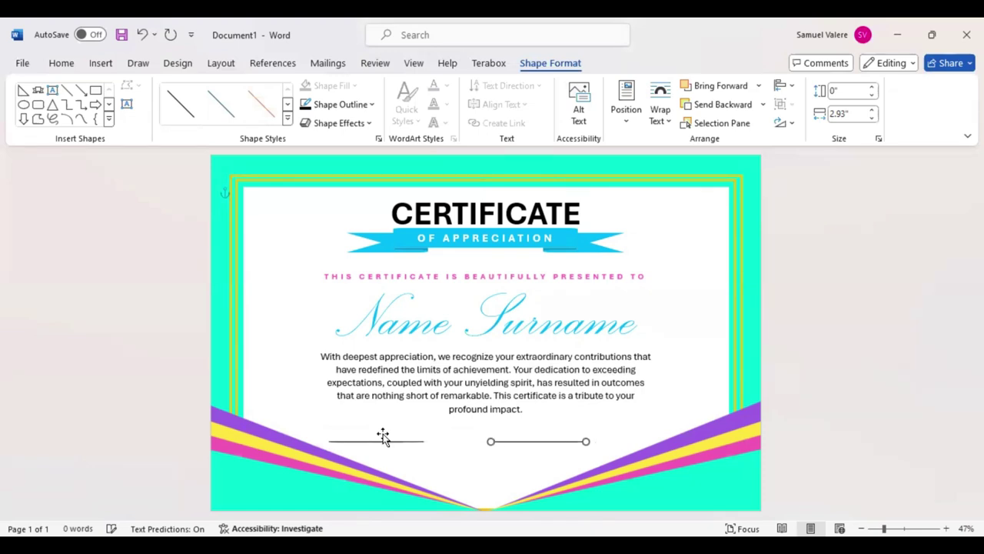
{"action": "key", "text": "Right"}
{"action": "key", "text": "Right"}
{"action": "key", "text": "Right"}
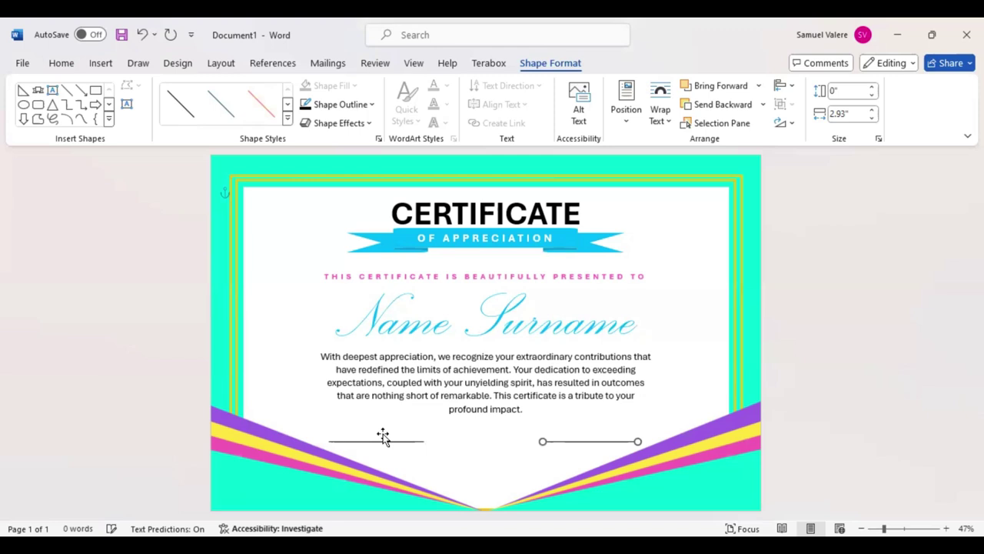
{"action": "key", "text": "ctrl+Right"}
{"action": "key", "text": "ctrl+Right"}
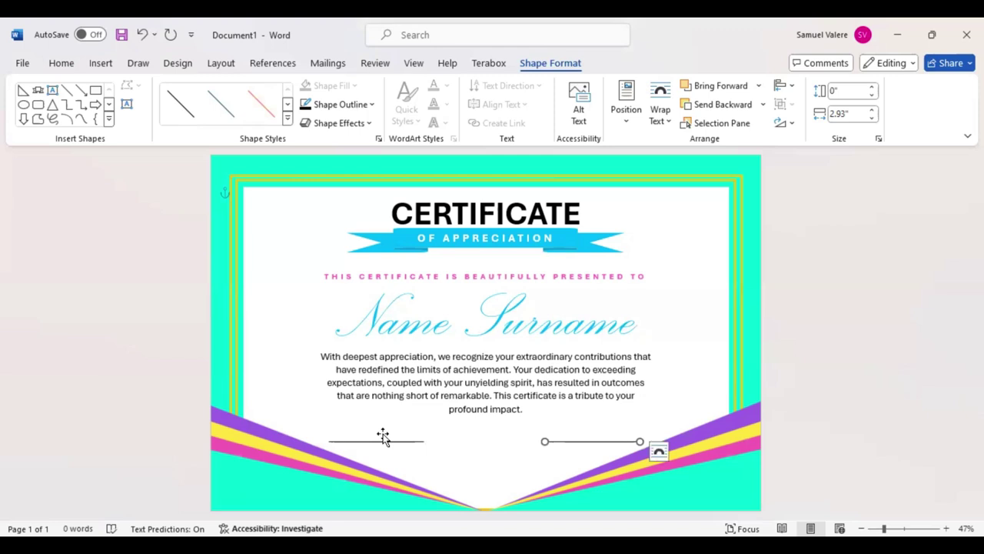
Add a small text box under the left line with a centred, uppercase, 18 pt DATE label.
{"action": "left_click", "coordinate": [127, 105]}
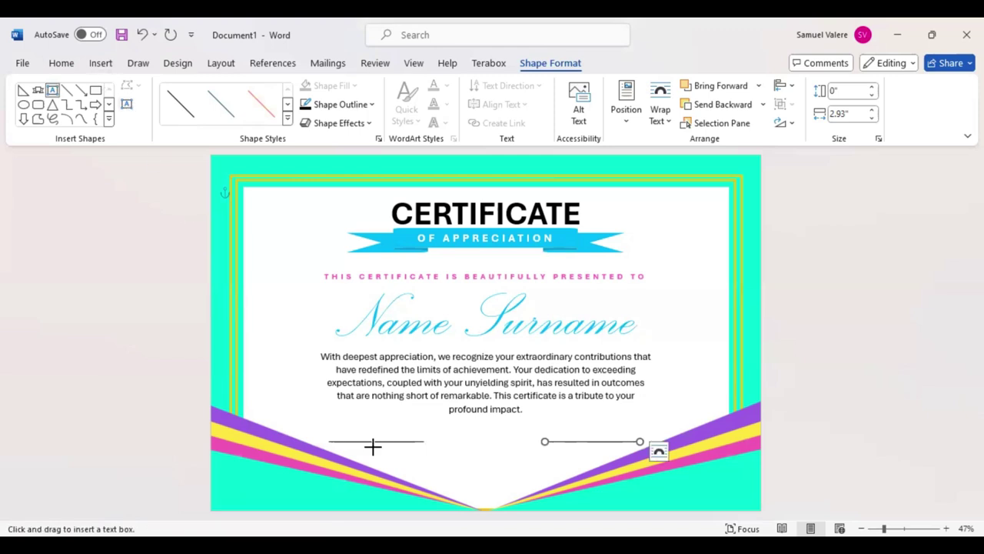
{"action": "left_click_drag", "start_coordinate": [351, 446], "coordinate": [414, 459]}
{"action": "type", "text": "Ca"}
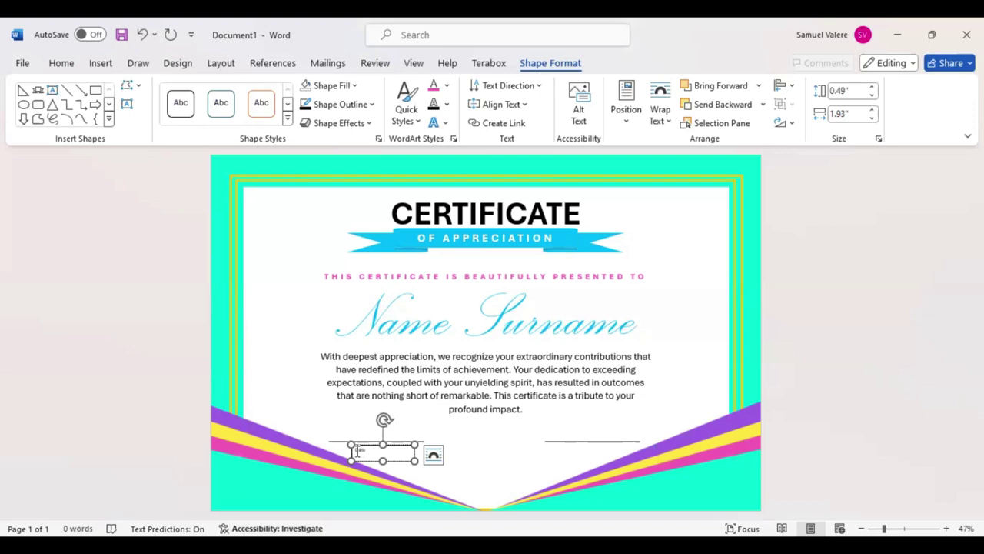
{"action": "key", "text": "ctrl+a"}
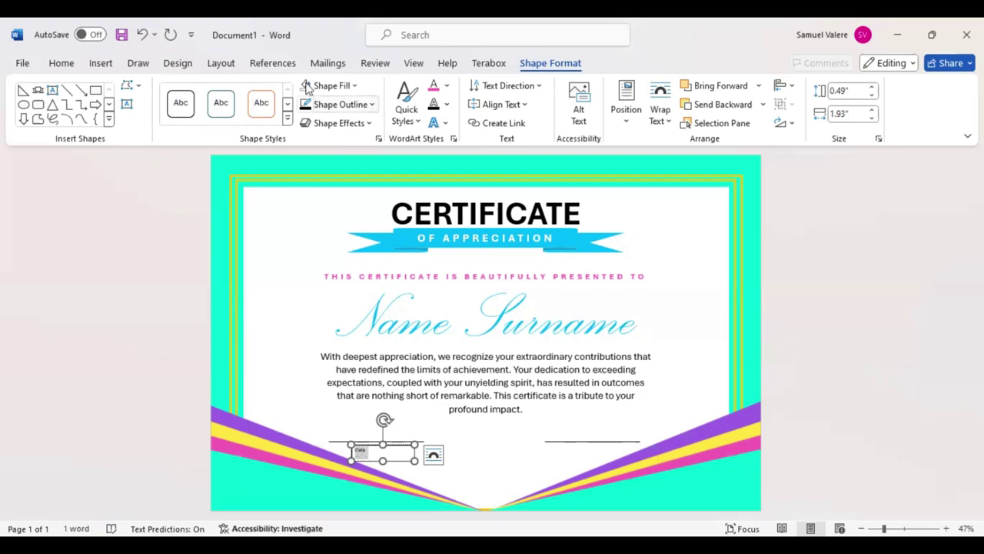
{"action": "left_click", "coordinate": [61, 64]}
{"action": "left_click", "coordinate": [327, 113]}
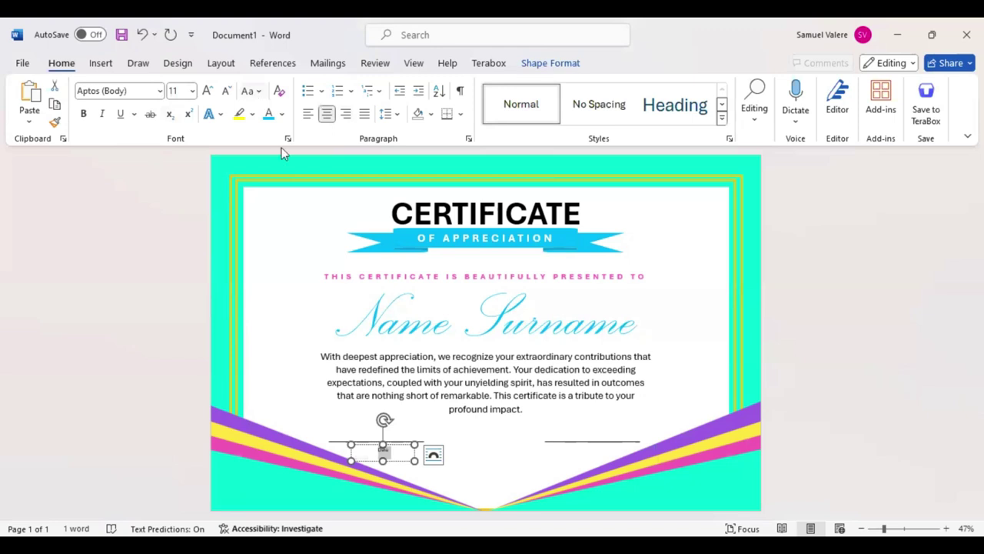
{"action": "left_click", "coordinate": [251, 91]}
{"action": "left_click", "coordinate": [286, 150]}
{"action": "left_click", "coordinate": [208, 90]}
{"action": "left_click", "coordinate": [208, 91]}
{"action": "left_click", "coordinate": [207, 90]}
{"action": "left_click", "coordinate": [208, 91]}
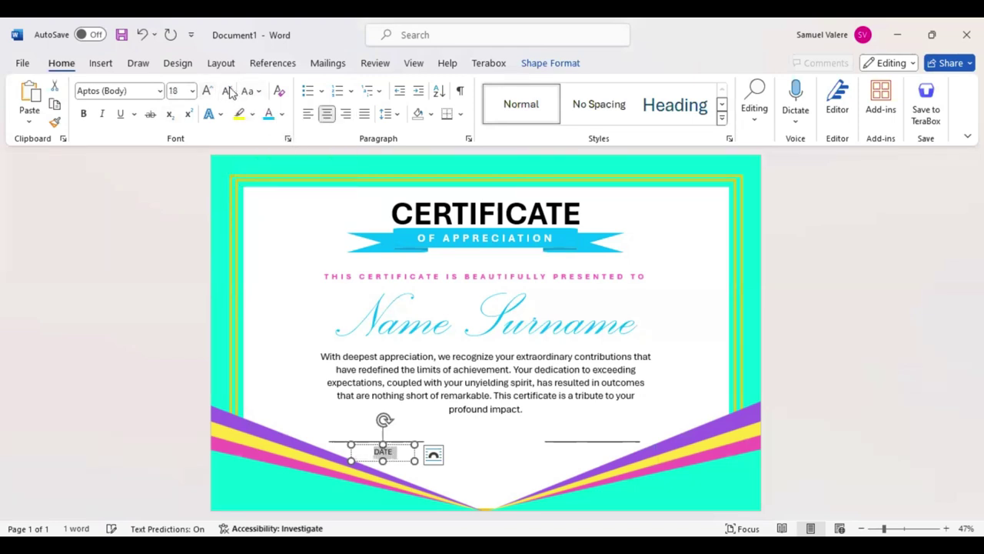
Centre the DATE label under the left line and copy it under the right line as SIGNATURE.
{"action": "left_click", "coordinate": [392, 461]}
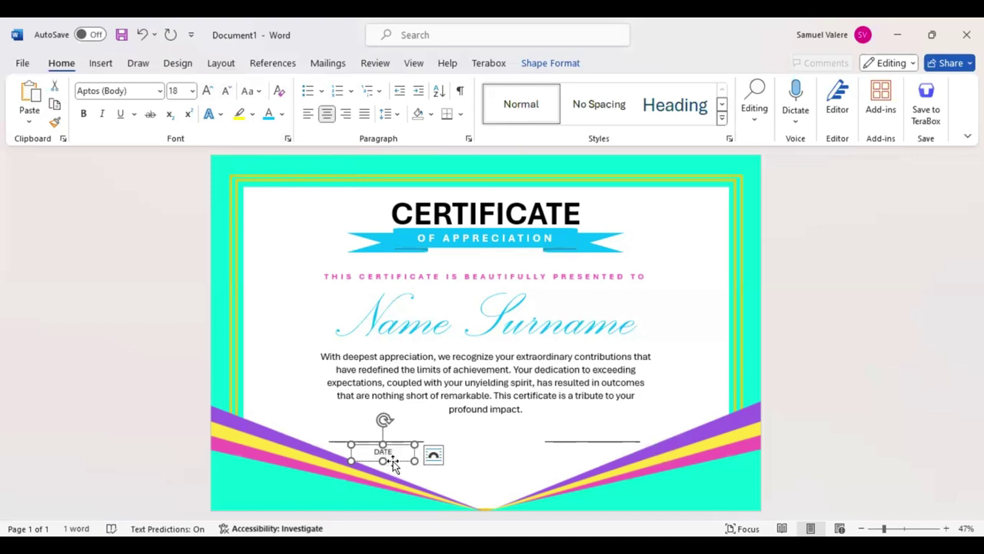
{"action": "left_click_drag", "start_coordinate": [392, 461], "coordinate": [388, 459]}
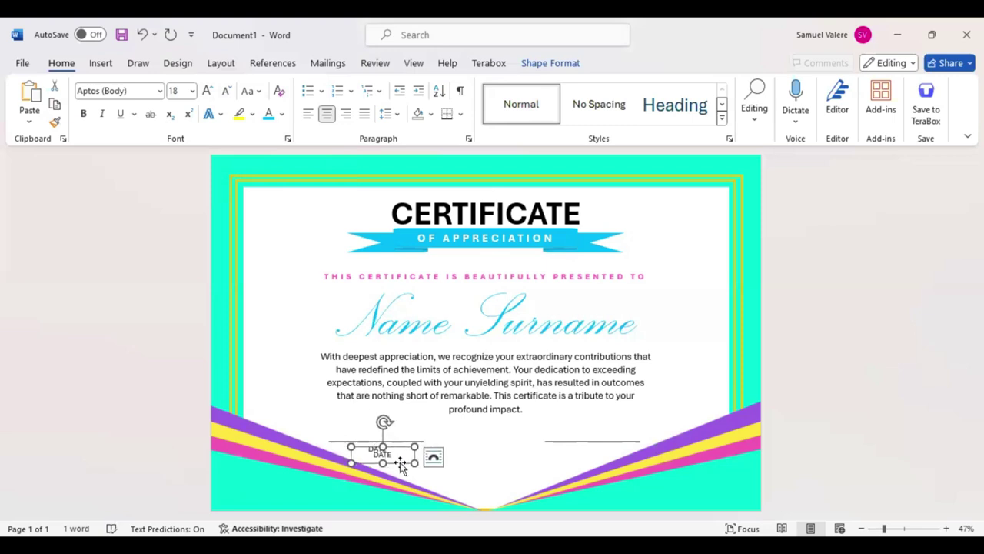
{"action": "left_click_drag", "start_coordinate": [399, 460], "coordinate": [604, 458]}
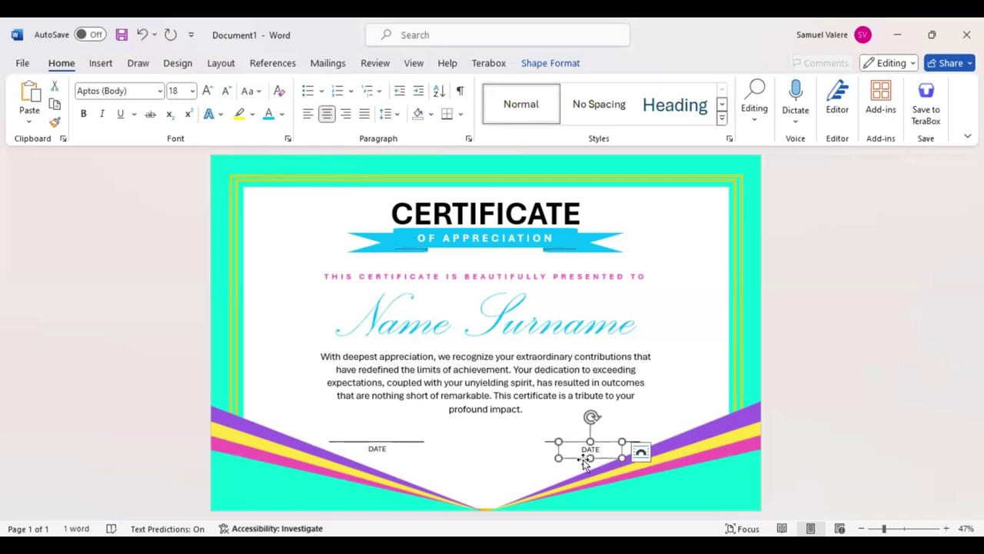
{"action": "left_click", "coordinate": [592, 455]}
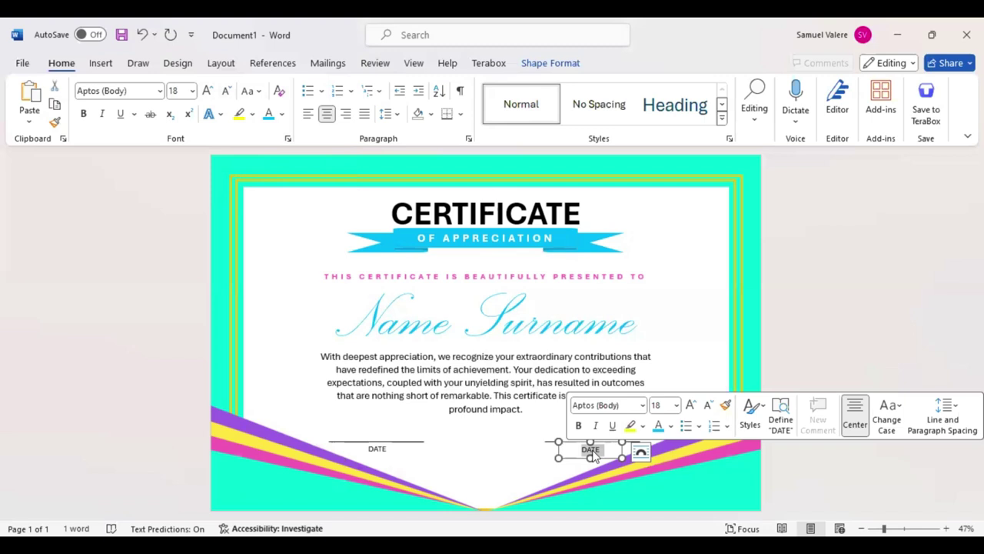
{"action": "type", "text": "SIGA"}
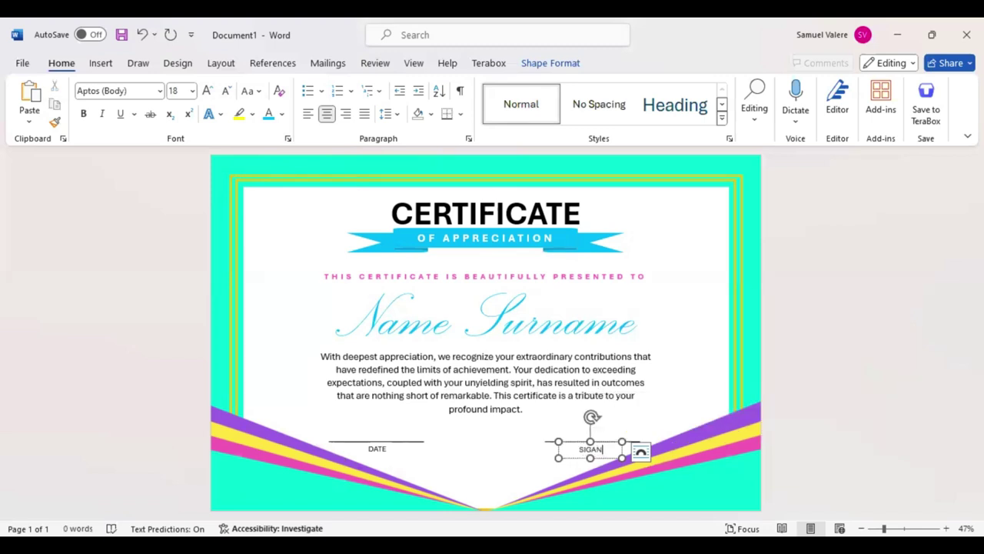
{"action": "key", "text": "BackSpace"}
{"action": "type", "text": "N"}
{"action": "type", "text": "ATURE"}
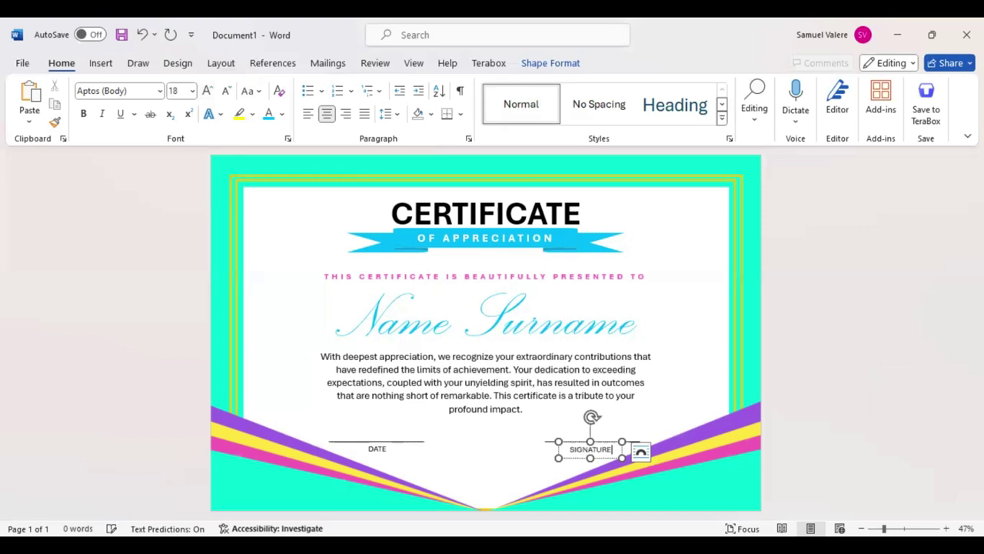